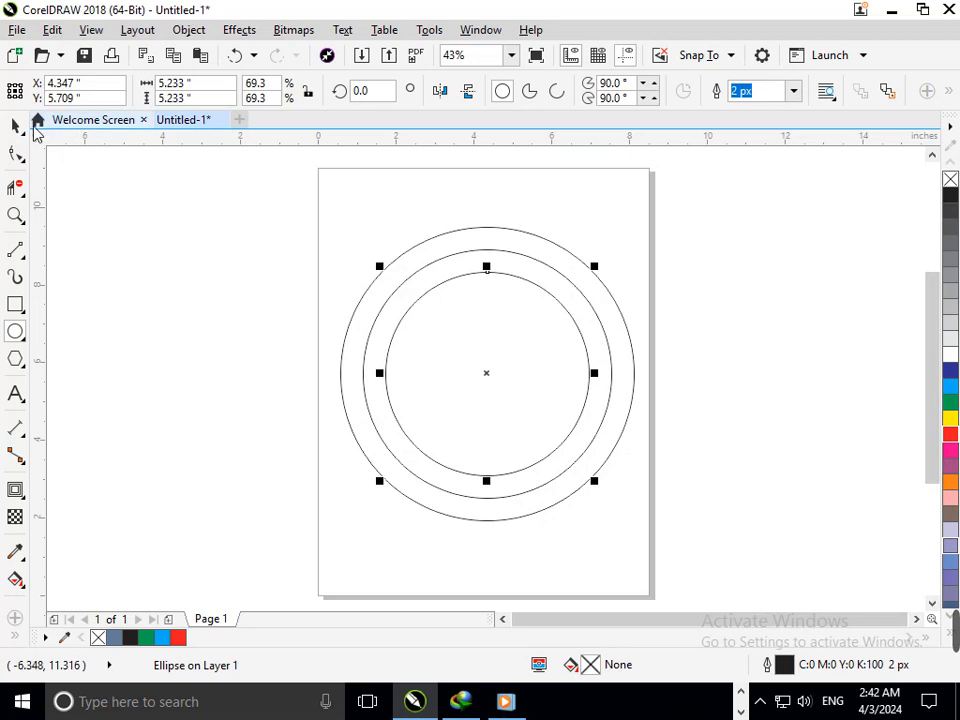
Create a smaller concentric copy of the innermost circle as a fourth ring inside the other circles.
click(15, 126)
click(410, 460)
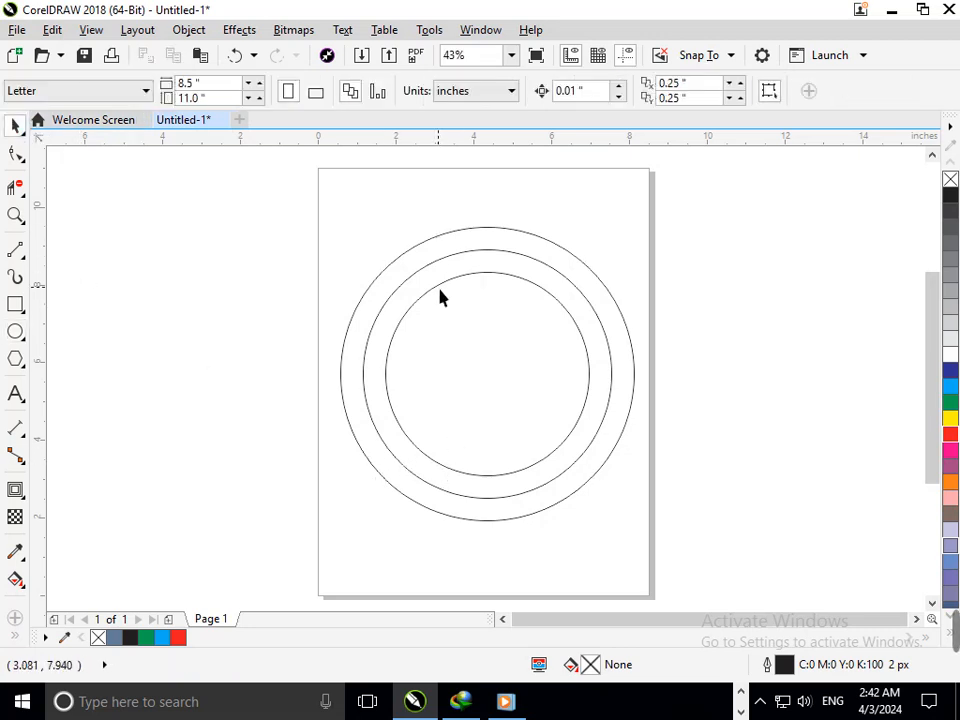
mouse_move(441, 297)
mouse_down()
mouse_move(425, 268)
mouse_move(432, 307)
mouse_up()
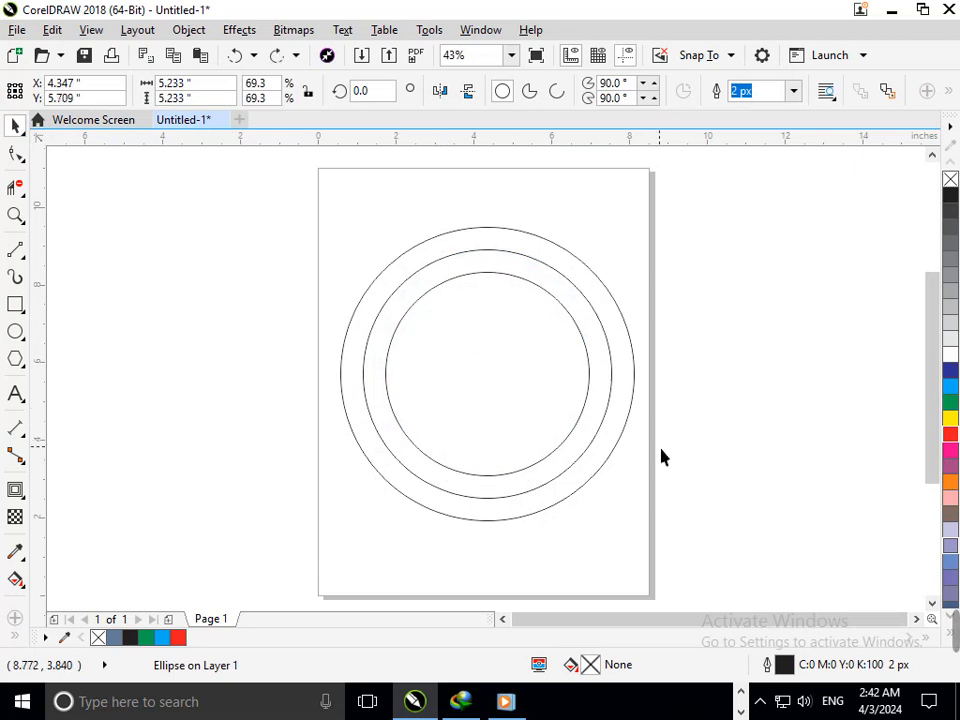
drag(388, 488, 407, 467)
right_click(407, 467)
click(257, 489)
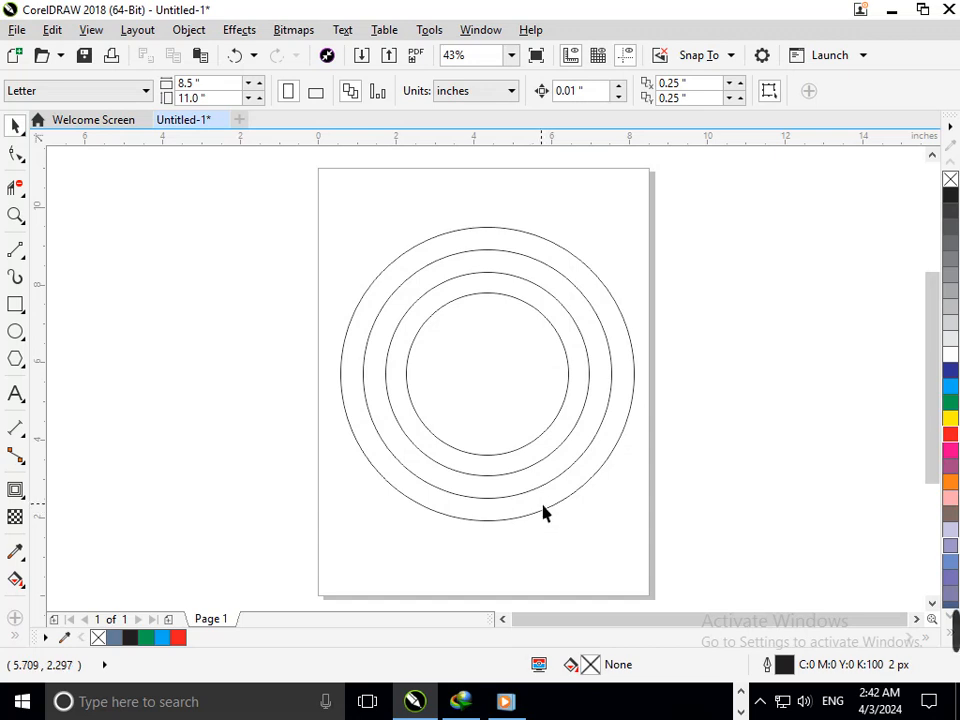
Select the three inner circles and align them by their left edges to the smallest circle.
click(551, 495)
click(536, 478)
click(544, 472)
shift+click(551, 488)
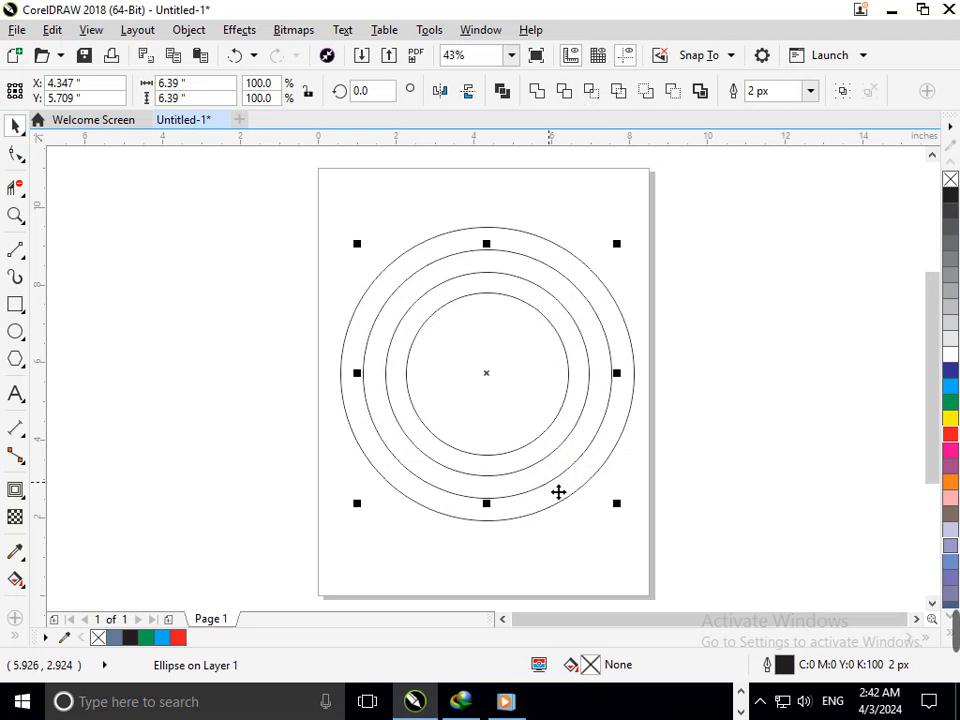
shift+click(536, 446)
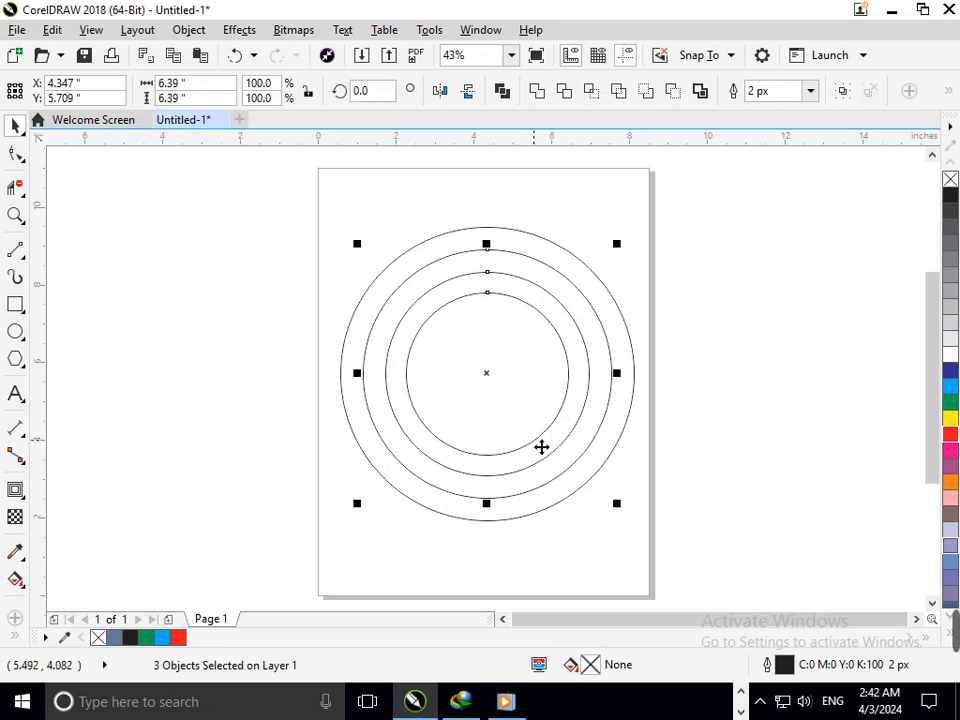
key(a)
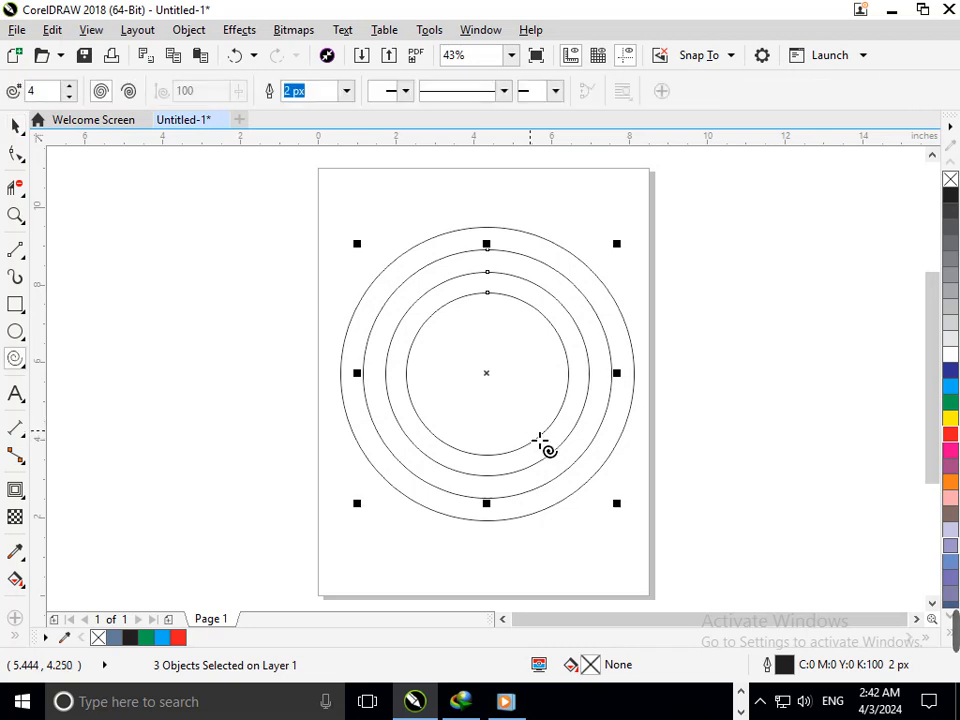
key(l)
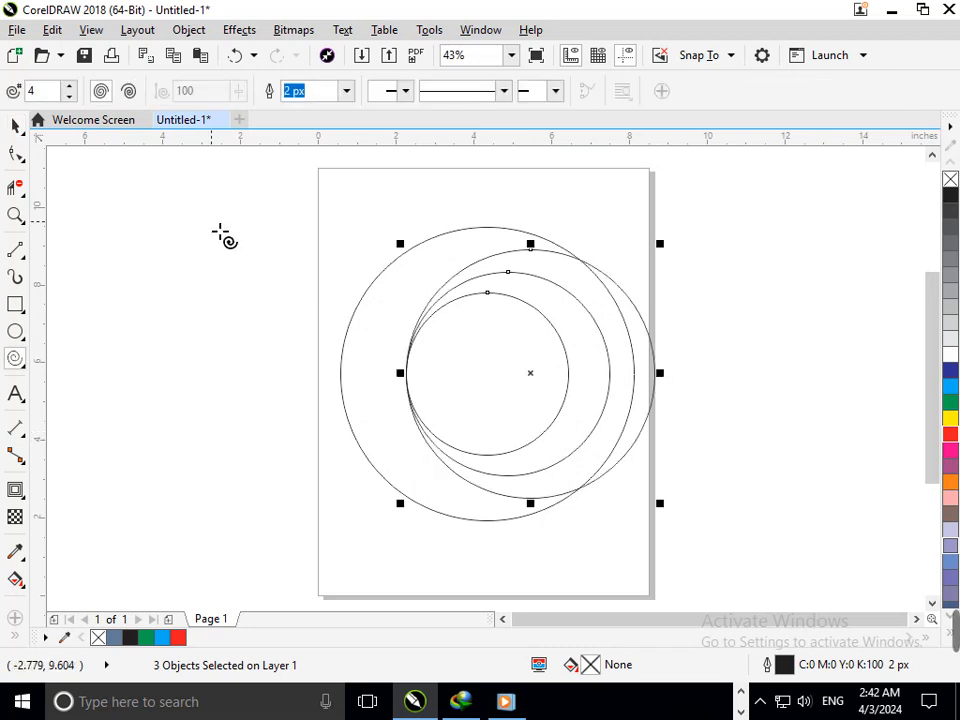
key(space)
click(418, 476)
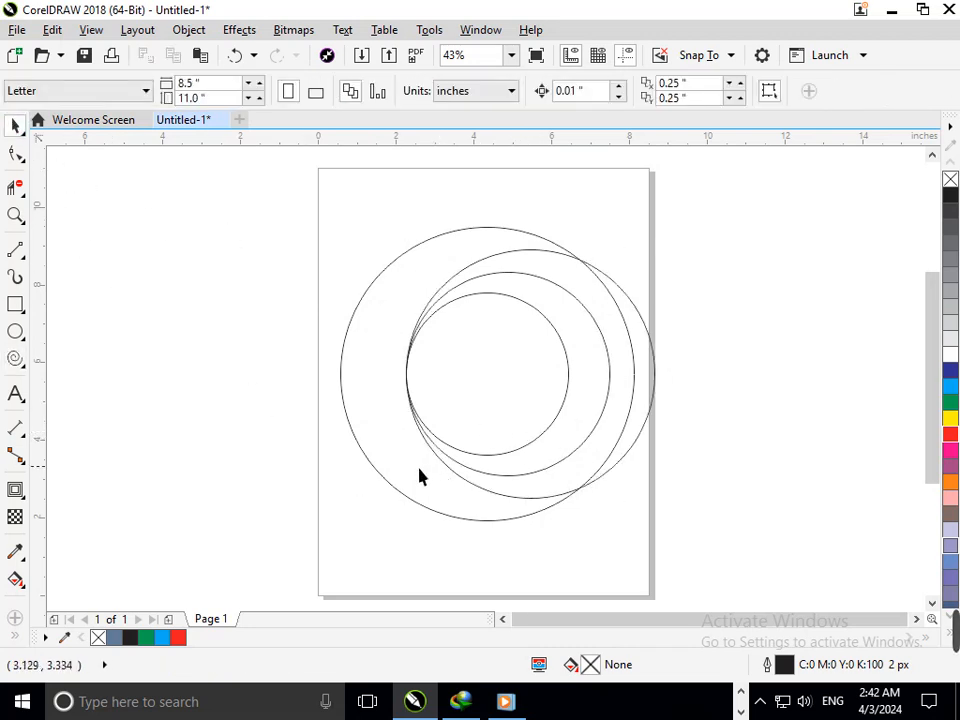
Move the outermost circle right until its left edge meets the shared left edge of the other three circles.
drag(397, 495, 437, 476)
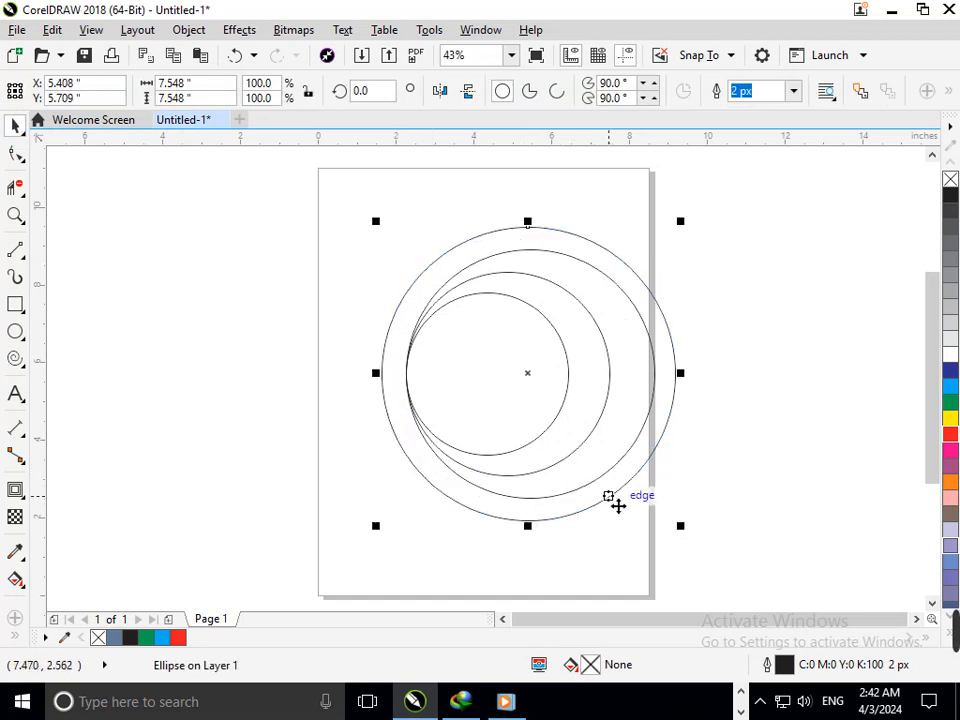
drag(615, 499, 640, 508)
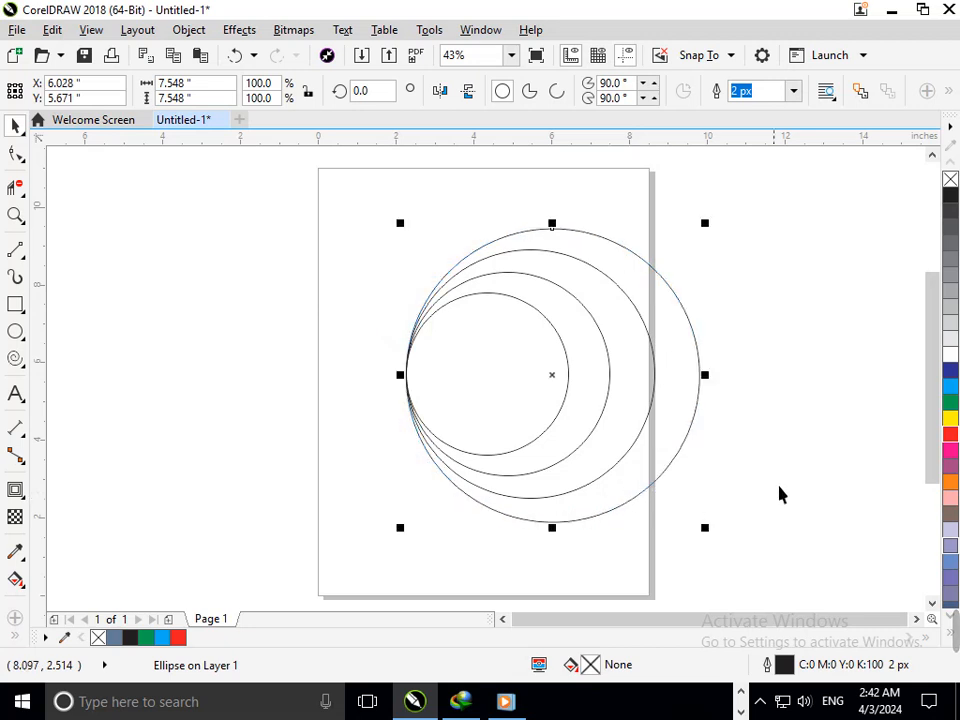
click(740, 466)
Smart Fill the three crescents between the circles with slate blue, using a 2 px black outline.
scroll(400, 390, down, 3)
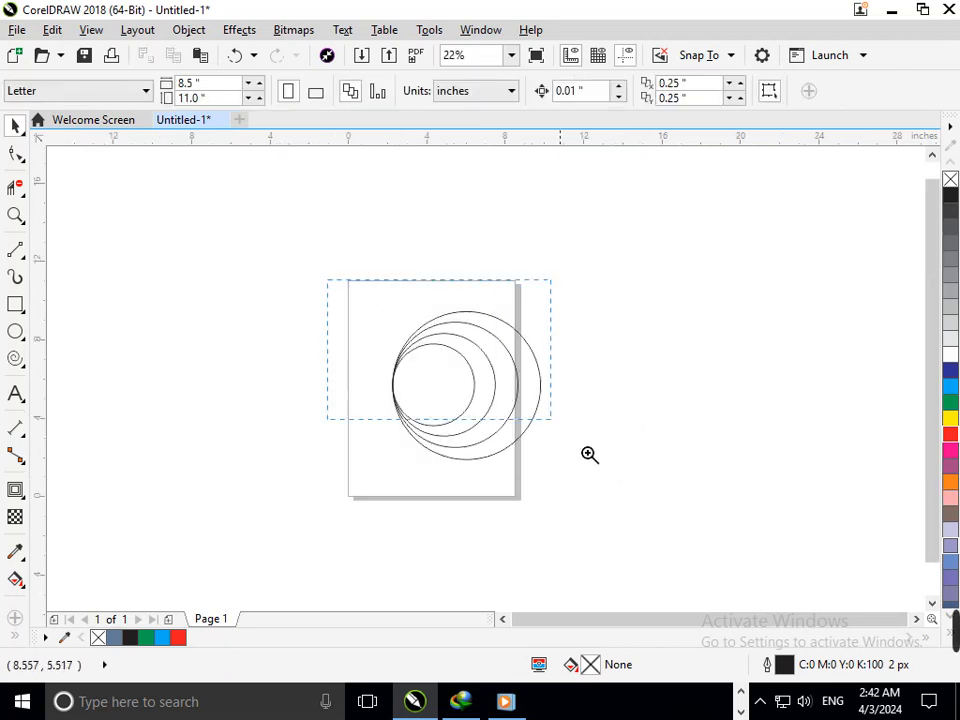
scroll(446, 360, up, 4)
scroll(446, 360, down, 4)
scroll(552, 454, up, 3)
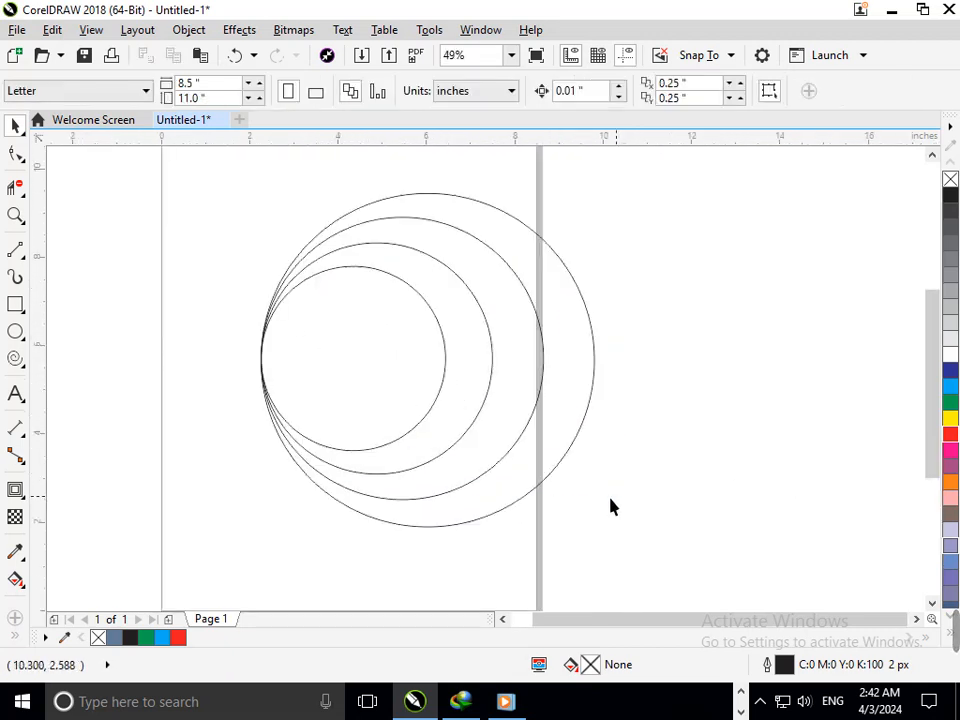
click(45, 621)
click(490, 494)
click(484, 463)
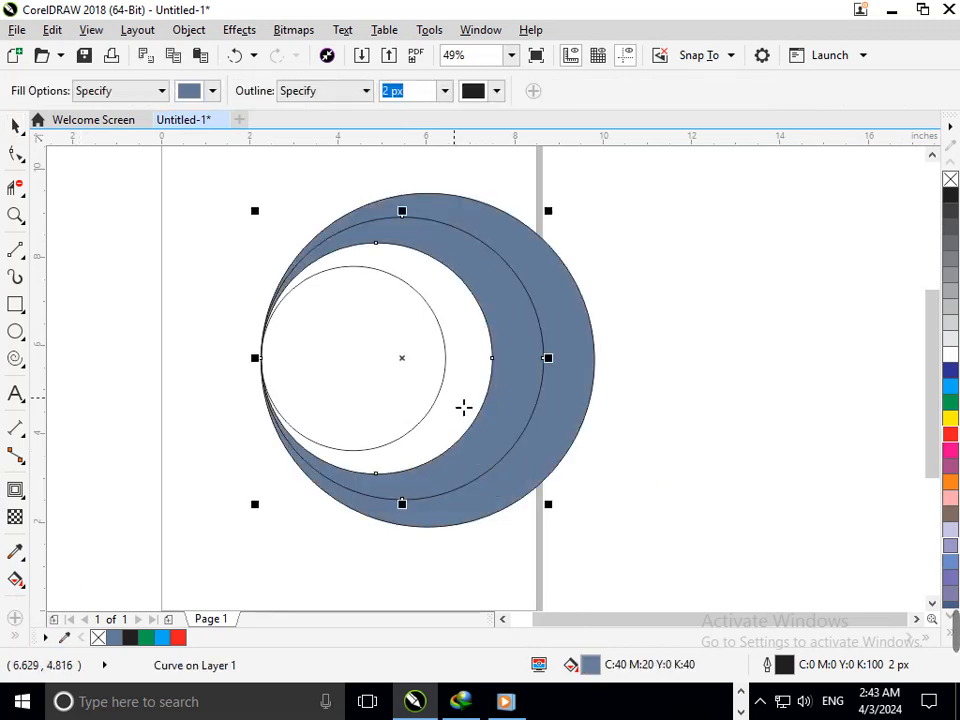
click(463, 405)
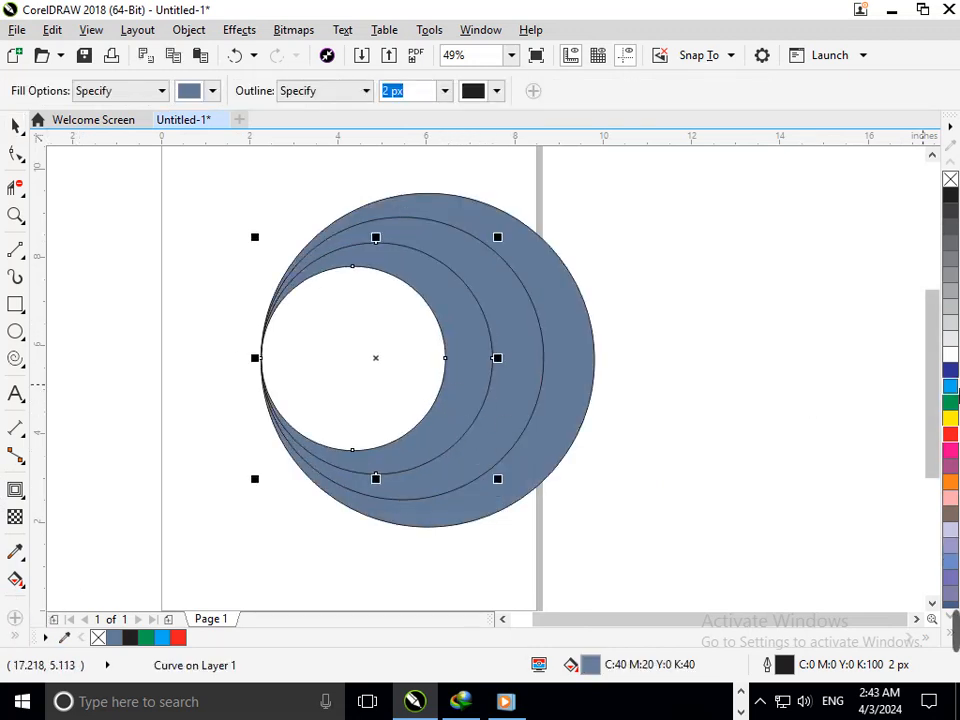
Recolour the inner crescent dark blue, the middle crescent red and the outer crescent orange.
click(950, 371)
click(523, 429)
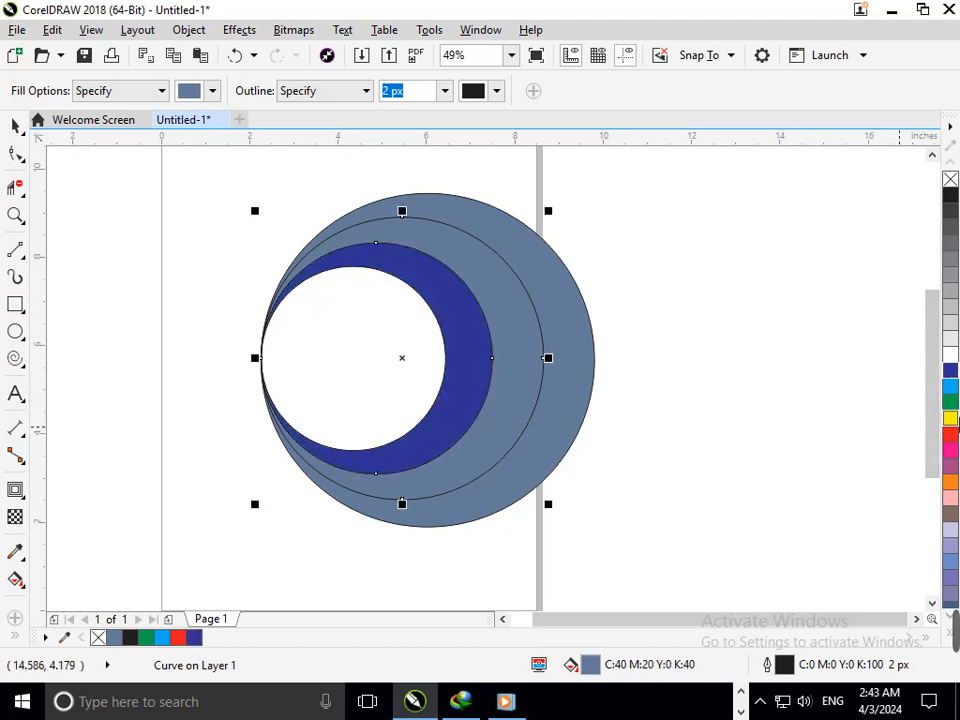
click(950, 434)
click(561, 403)
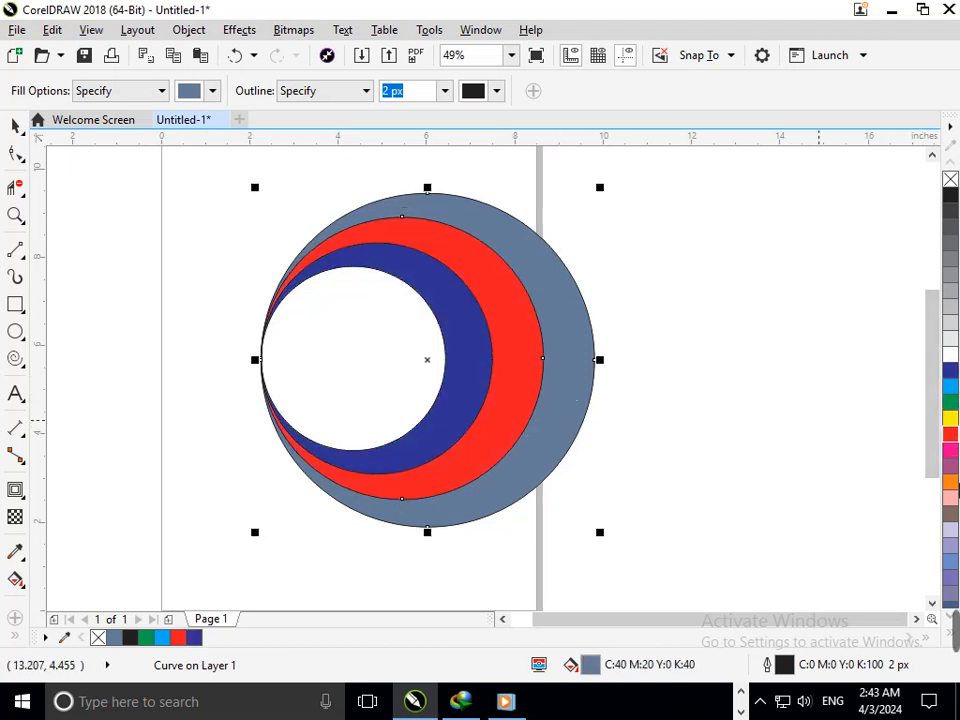
click(949, 470)
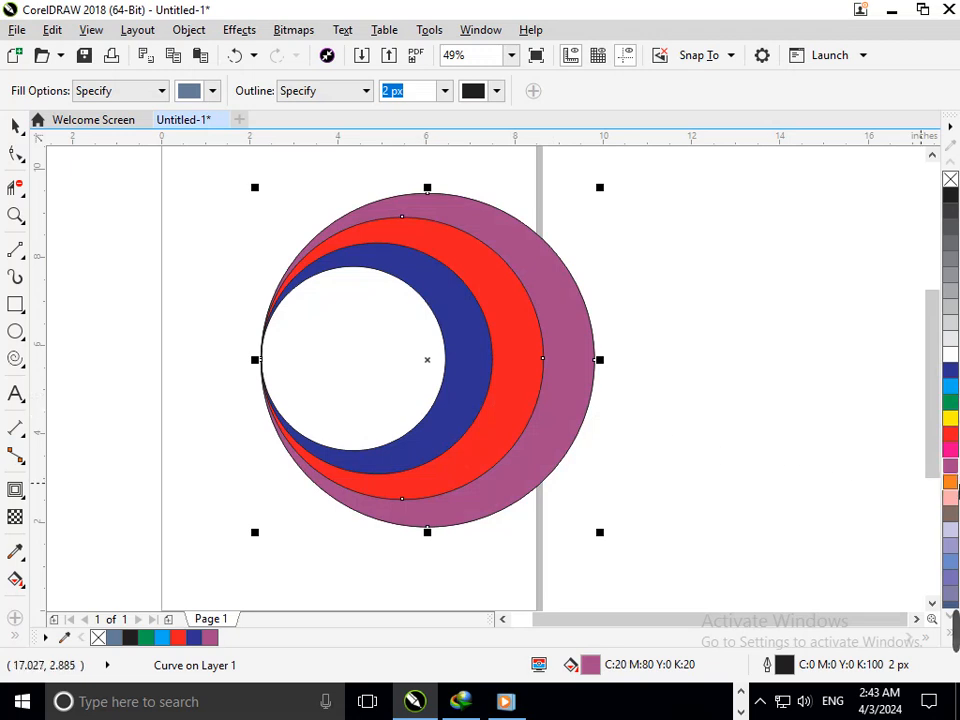
click(951, 482)
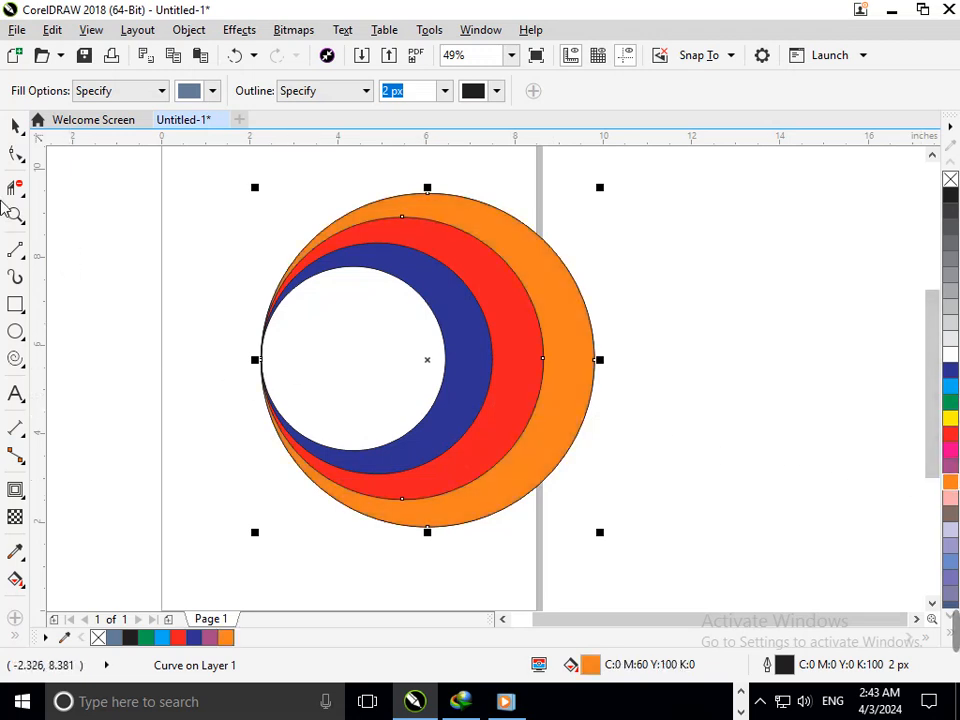
click(17, 122)
click(456, 349)
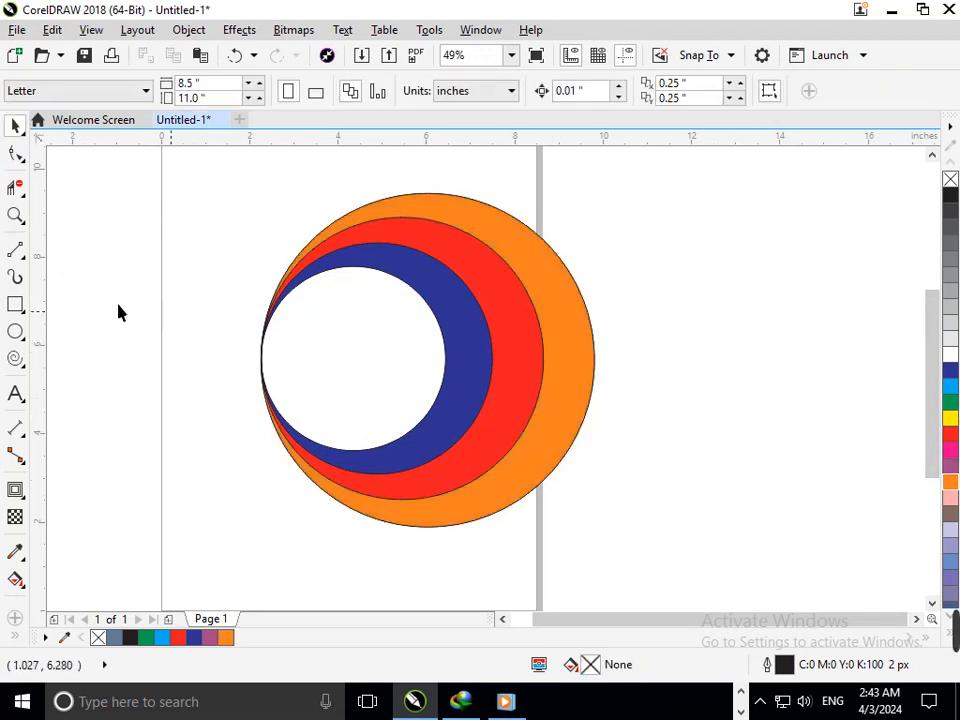
Try to remove the circles' overlapping segments at their shared left edge with Virtual Segment Delete.
click(14, 190)
drag(283, 346, 202, 357)
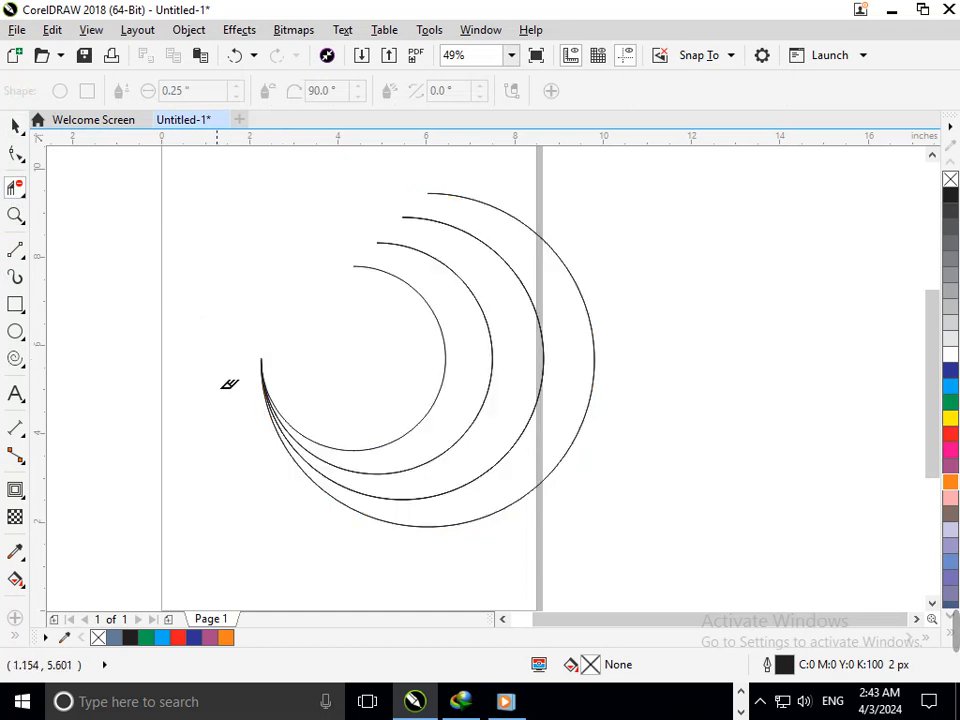
key(ctrl+z)
key(ctrl+shift+z)
key(ctrl+z)
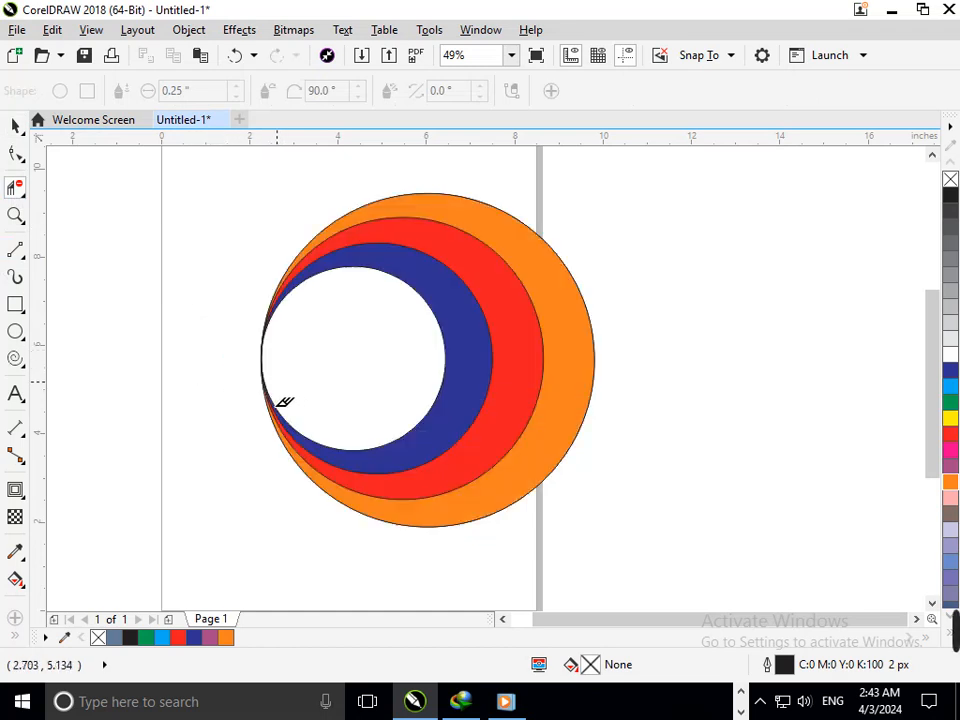
key(space)
Group all the circles and coloured crescents, and enlarge the group about its centre to roughly twice its size.
key(F3)
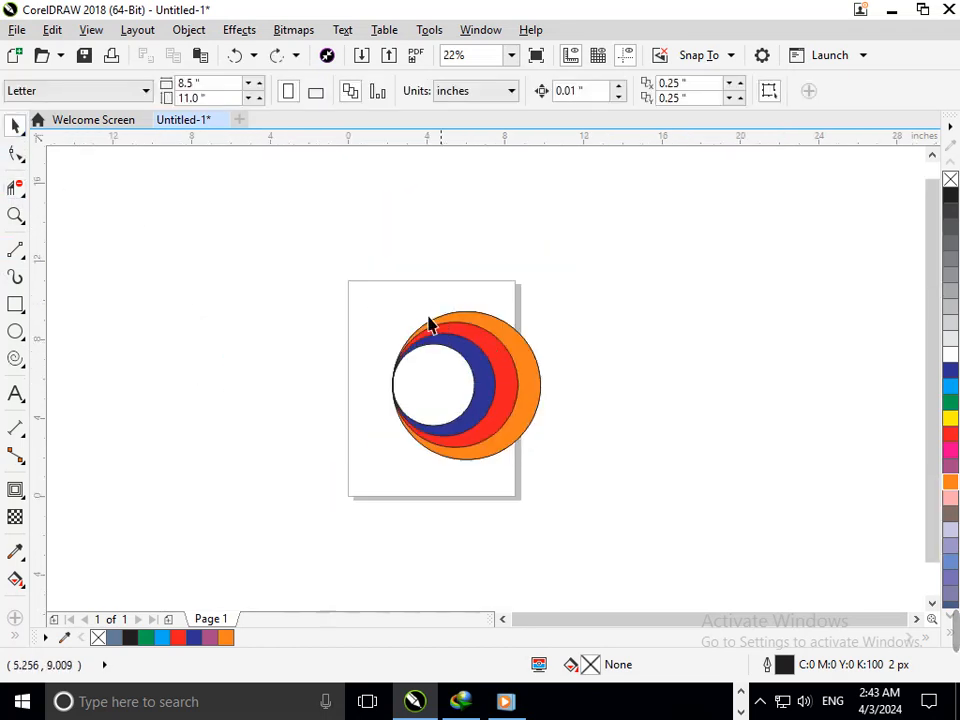
drag(618, 546, 618, 546)
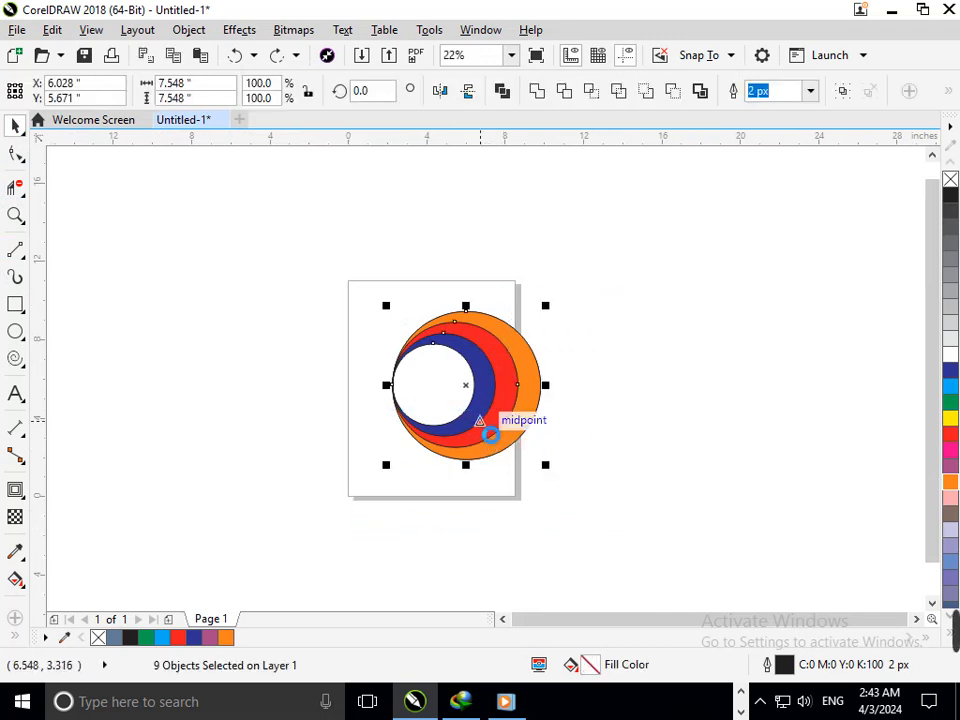
key(ctrl+g)
click(576, 394)
click(537, 410)
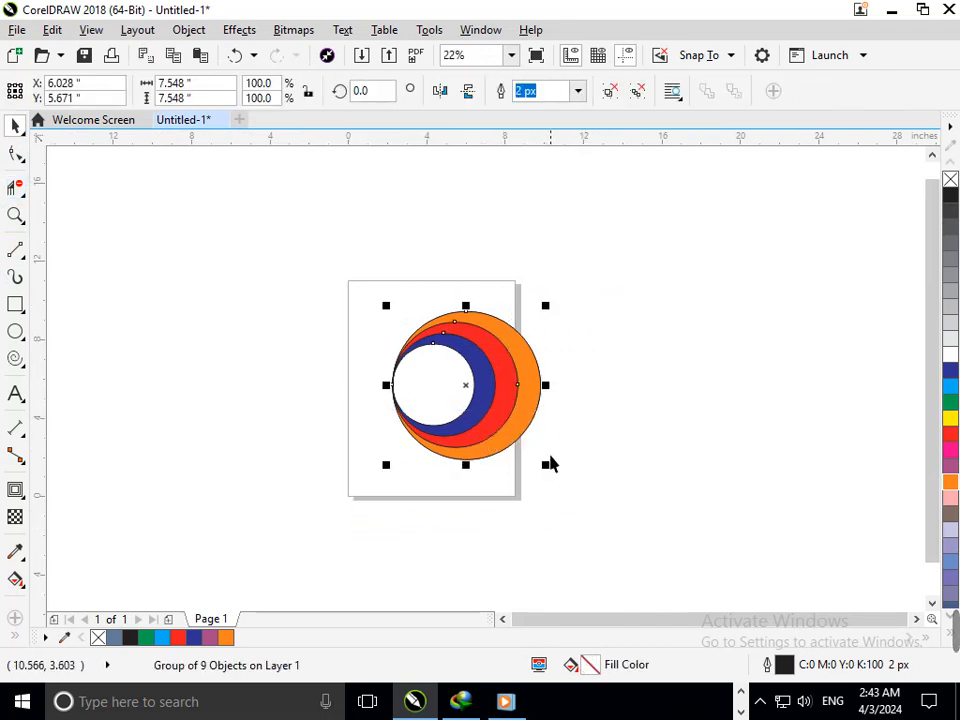
drag(553, 471, 660, 560)
click(769, 386)
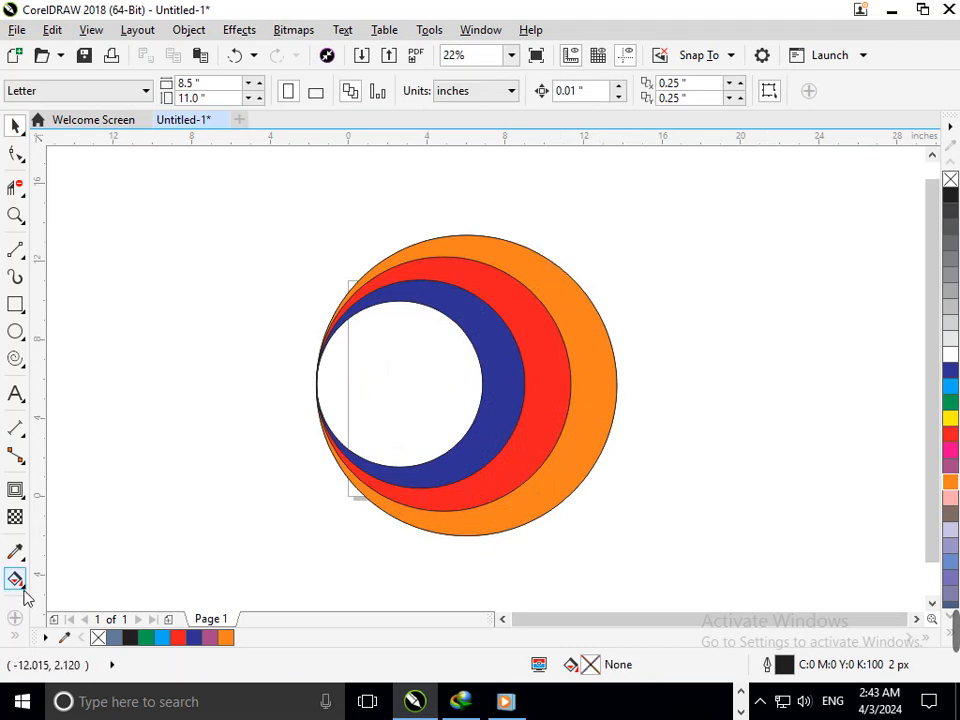
Try a slate-blue Smart Fill in the white inner circle, and delete that fill.
click(15, 637)
click(47, 624)
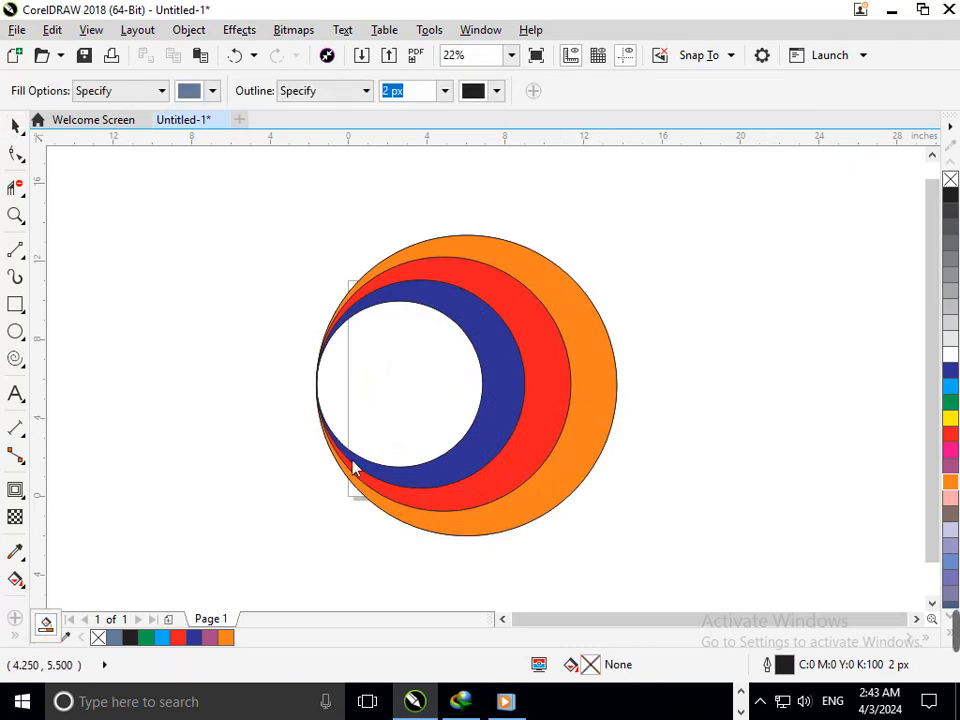
click(392, 426)
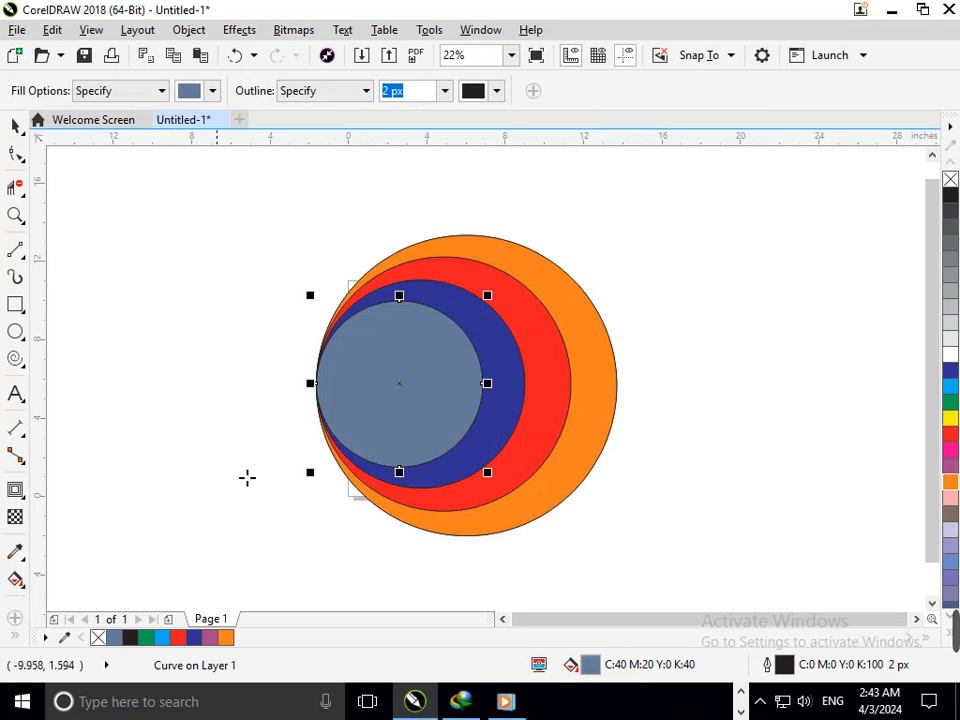
click(322, 483)
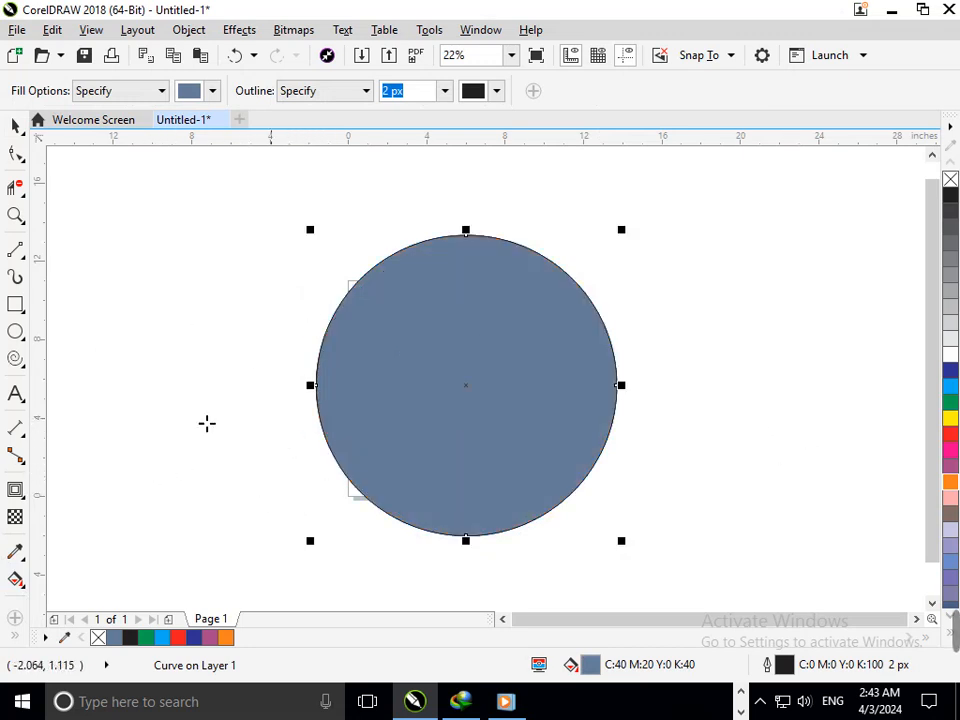
key(ctrl+z)
key(space)
click(191, 389)
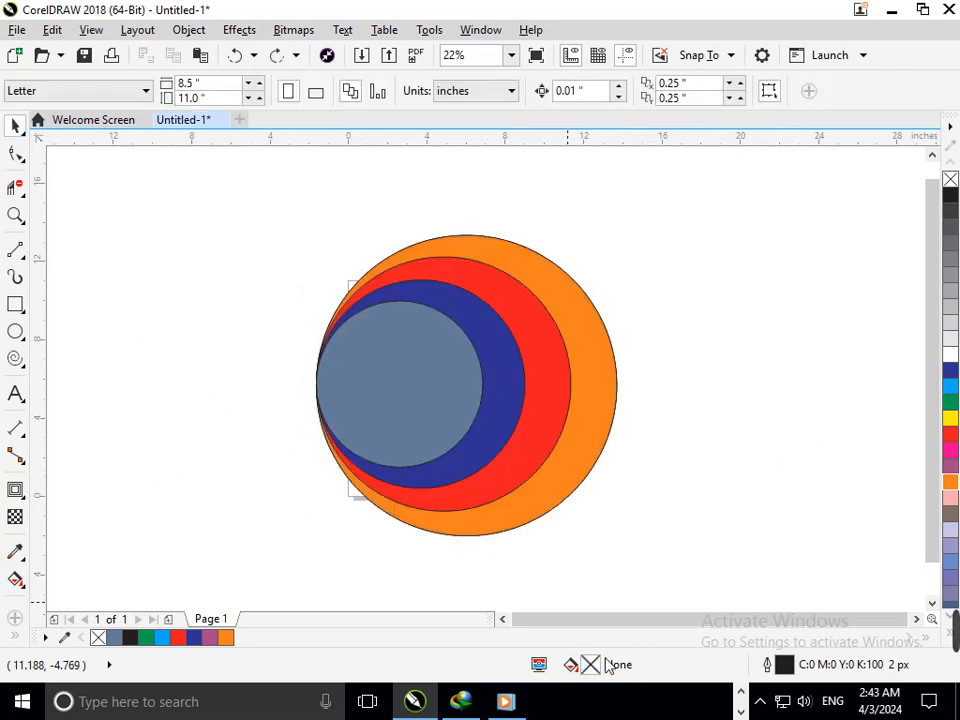
click(439, 441)
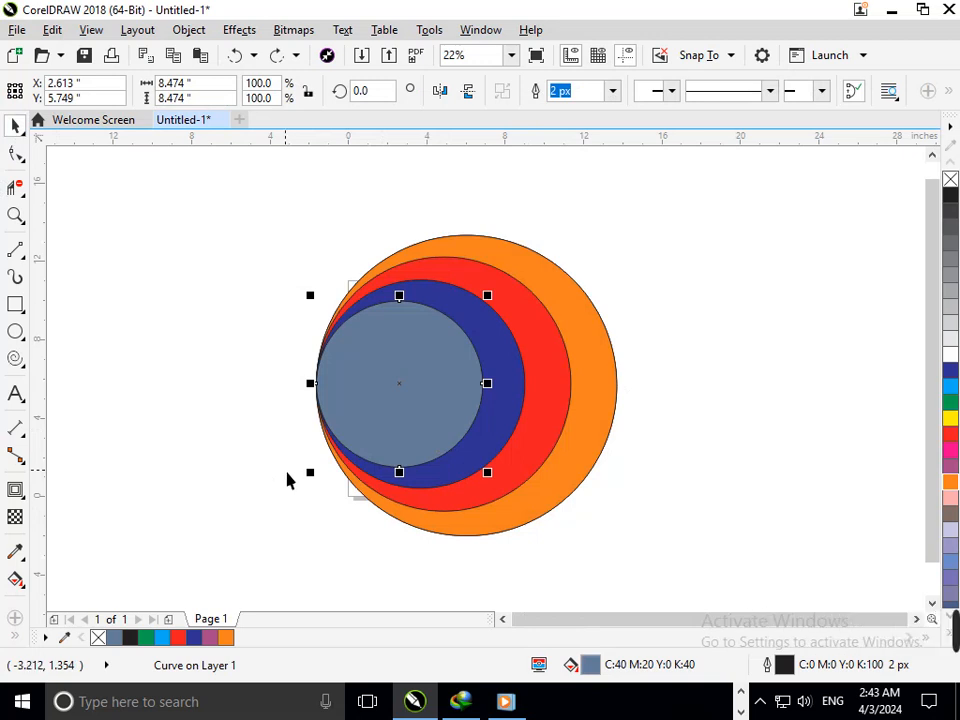
key(Delete)
Make a smaller concentric copy of the group, about 6.85 inches wide, and mirror it horizontally.
drag(265, 184, 542, 500)
click(440, 93)
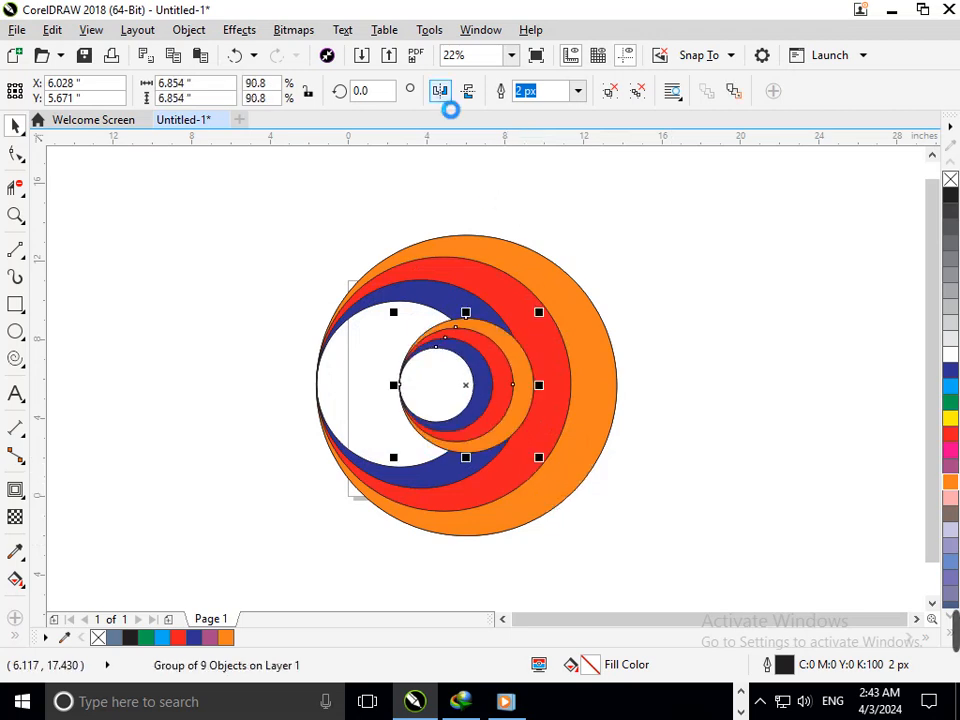
Try to move the mirrored copy's red crescent left into the large white circle.
ctrl+click(437, 409)
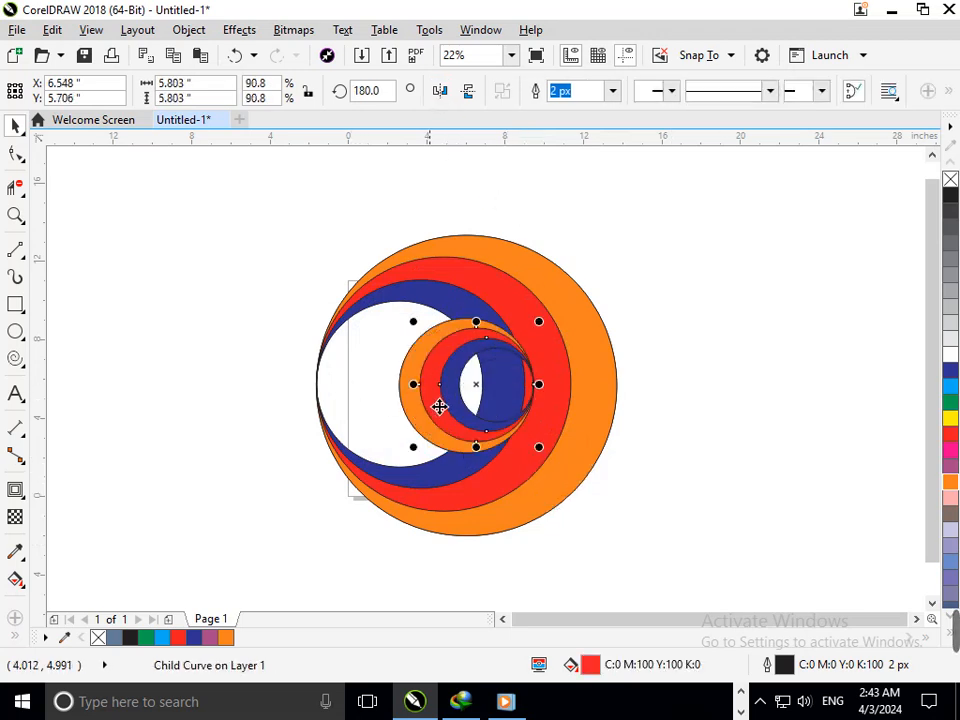
drag(440, 406, 340, 394)
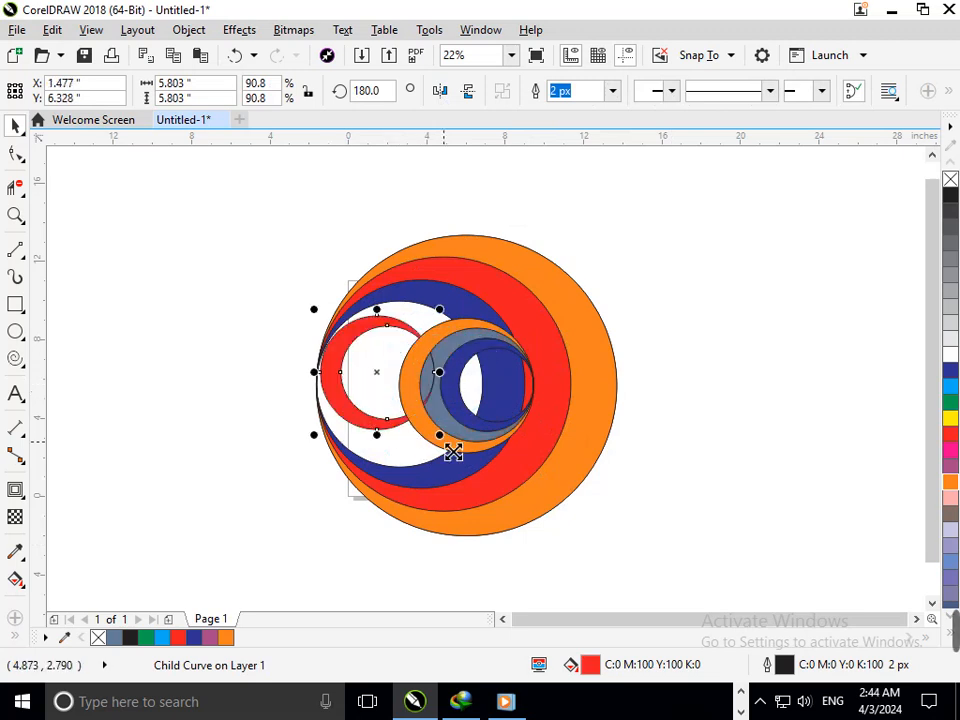
key(ctrl+z)
Enlarge the mirrored group to about 8.2 inches wide and move it inside the large group's white circle.
drag(624, 461, 356, 316)
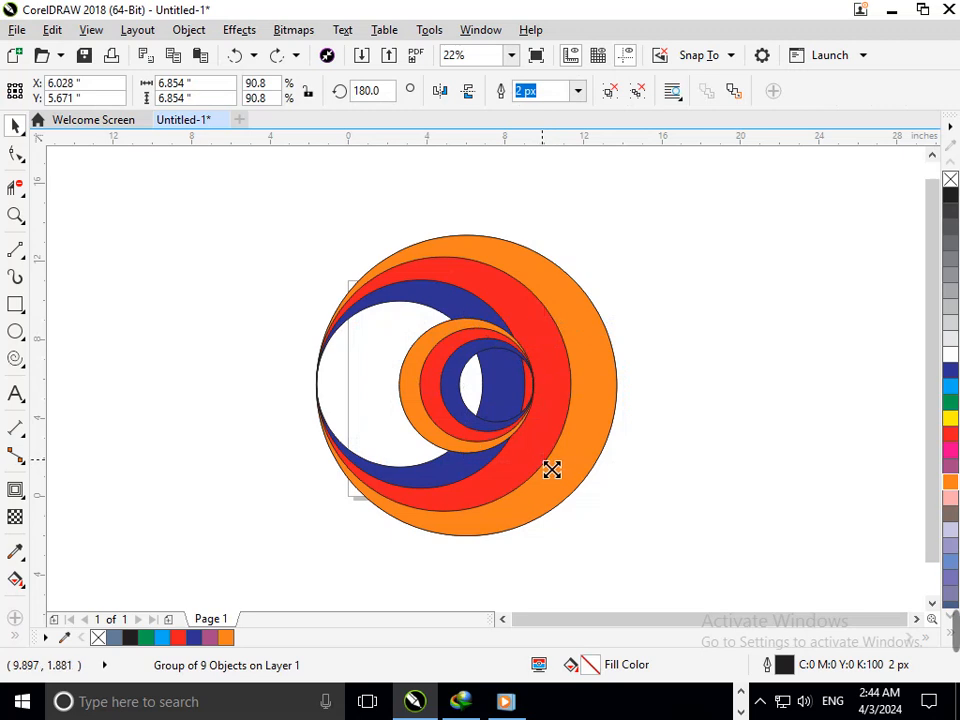
drag(551, 470, 564, 493)
drag(493, 463, 415, 469)
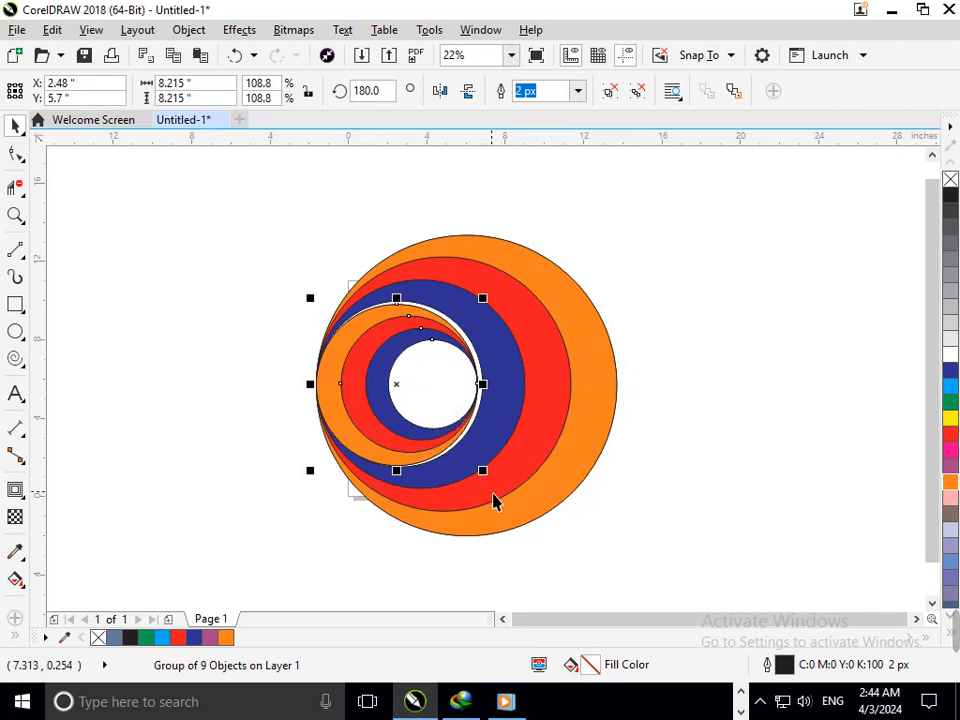
Nudge the mirrored group right and enlarge it to about 8.5 inches wide to fit the large group's white circle.
key(Right)
key(Right)
key(Right)
key(Right)
key(Right)
key(Right)
key(Right)
key(Right)
key(Right)
key(Right)
key(Right)
key(Right)
key(Right)
key(Right)
key(Right)
key(Right)
key(Left)
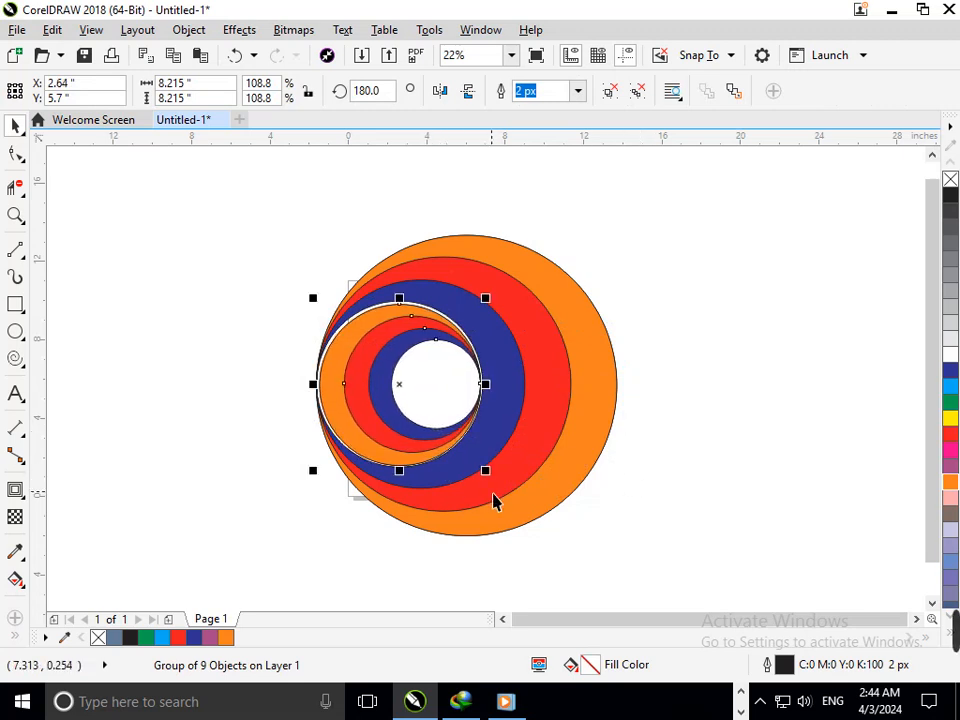
drag(322, 483, 319, 486)
click(686, 437)
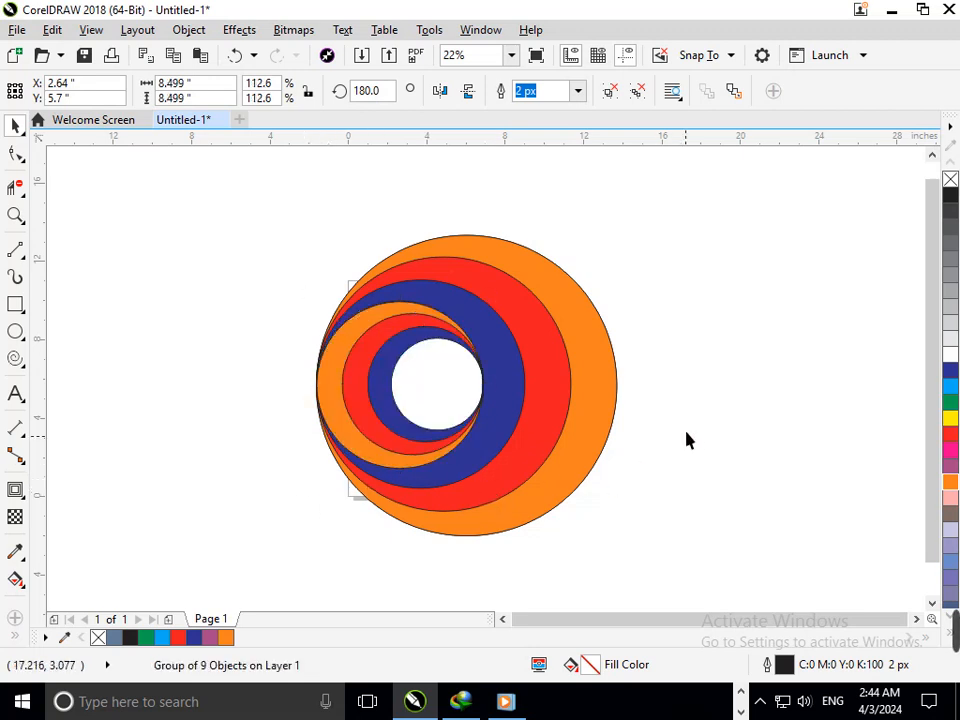
Group the large and mirrored circle sets together and move the combined logo off the page to its right.
scroll(623, 412, down, 3)
scroll(490, 341, up, 3)
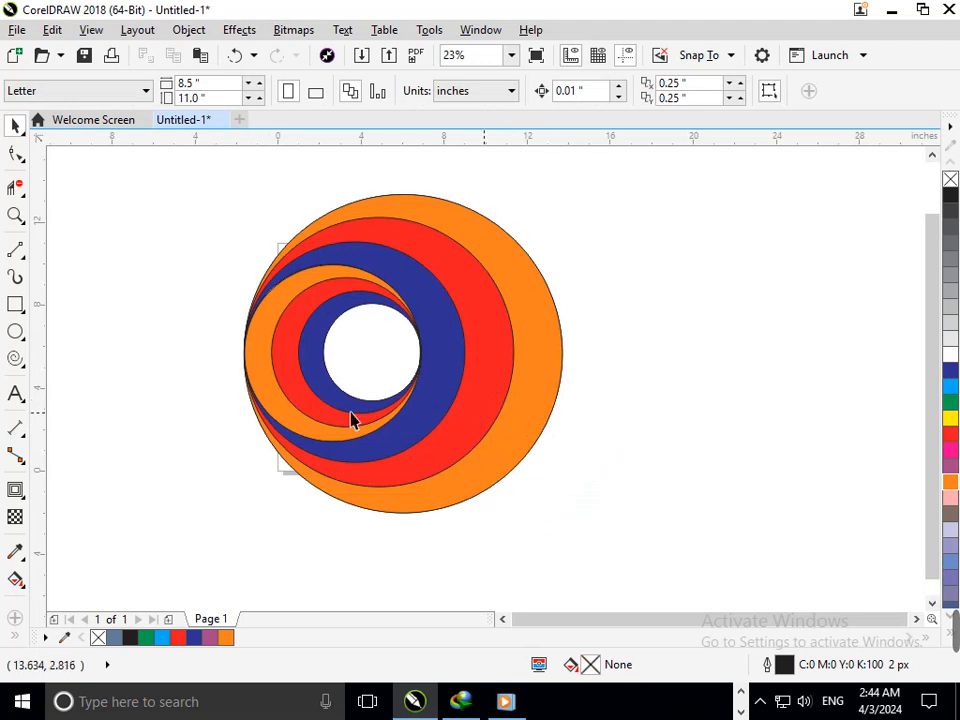
drag(204, 182, 671, 587)
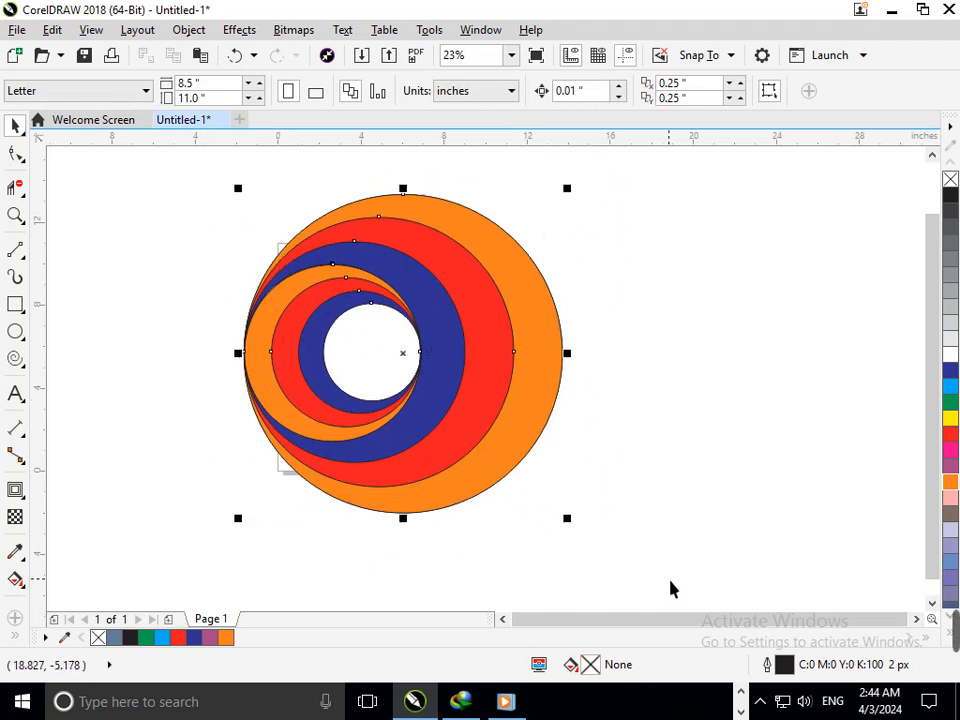
key(ctrl+g)
drag(463, 481, 725, 476)
scroll(548, 377, down, 3)
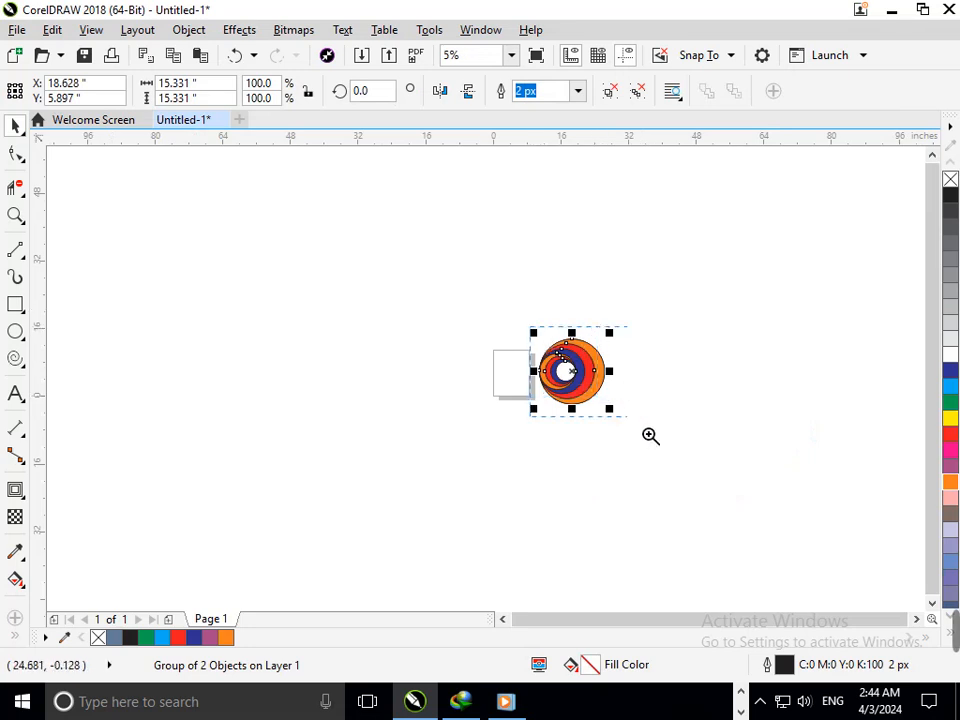
scroll(610, 415, up, 3)
click(821, 408)
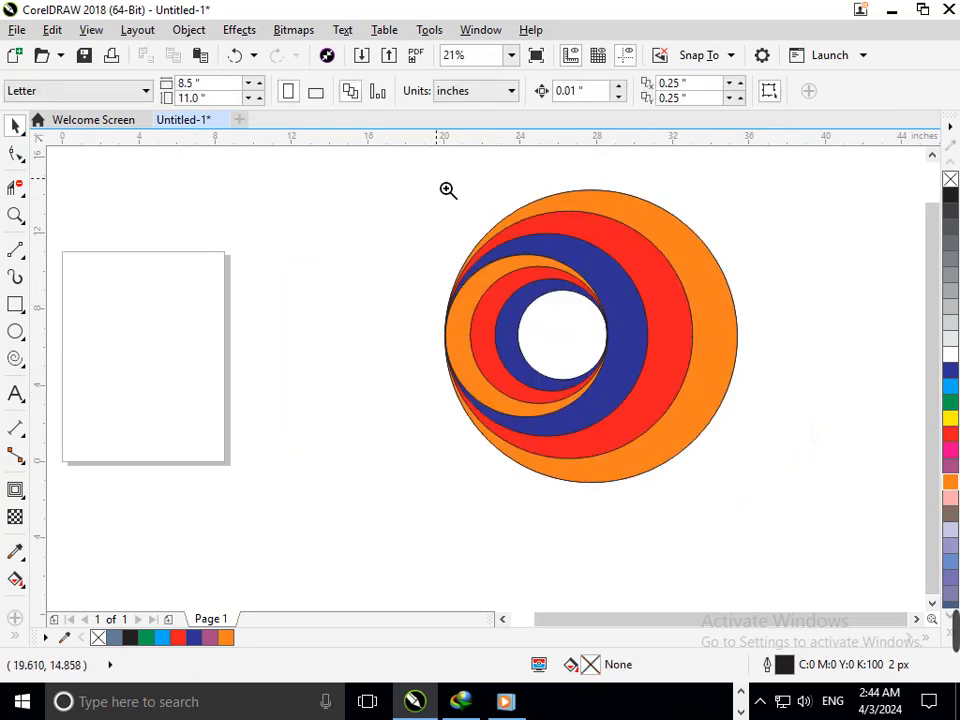
Scale the combined logo down about its centre to about 12.9 inches wide.
drag(448, 190, 778, 514)
click(630, 480)
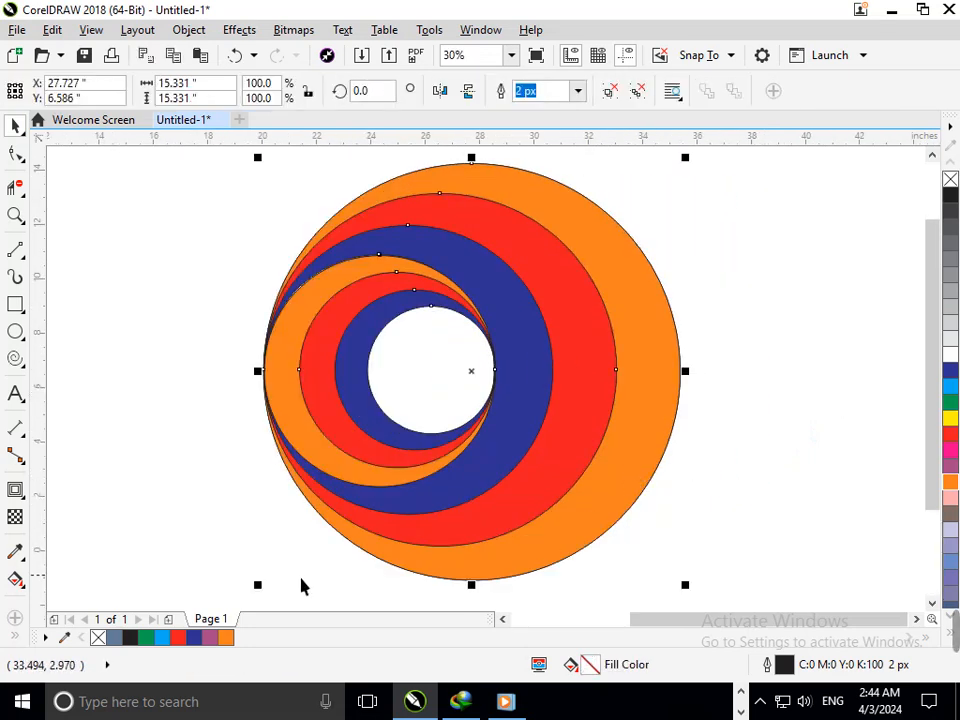
drag(266, 598, 298, 552)
click(204, 474)
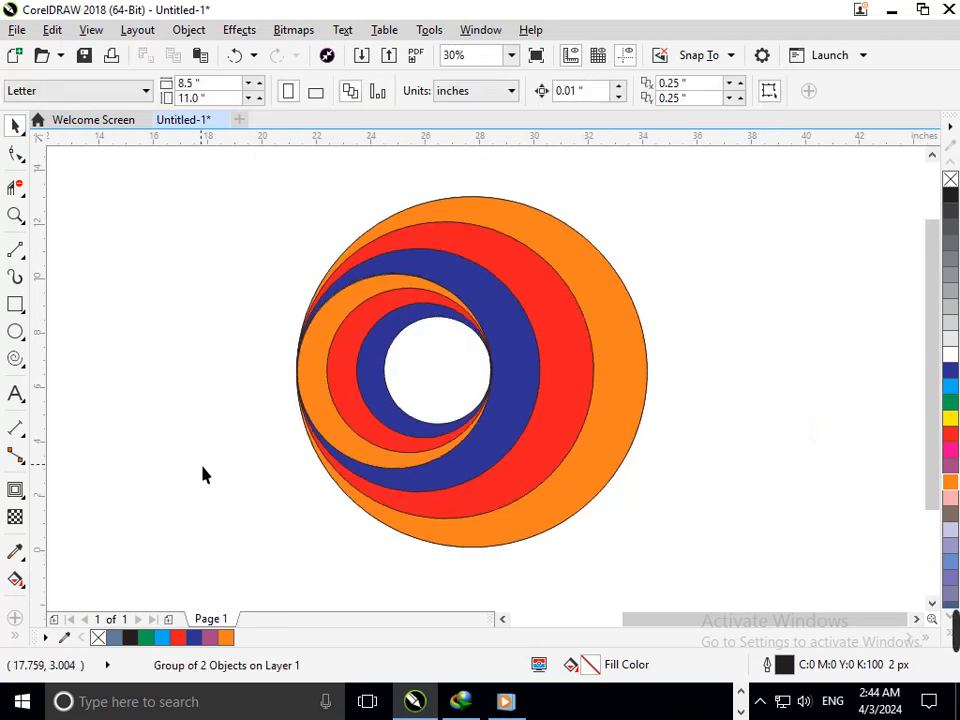
Try a slate-blue Smart Fill in the innermost white circle and undo it.
click(463, 445)
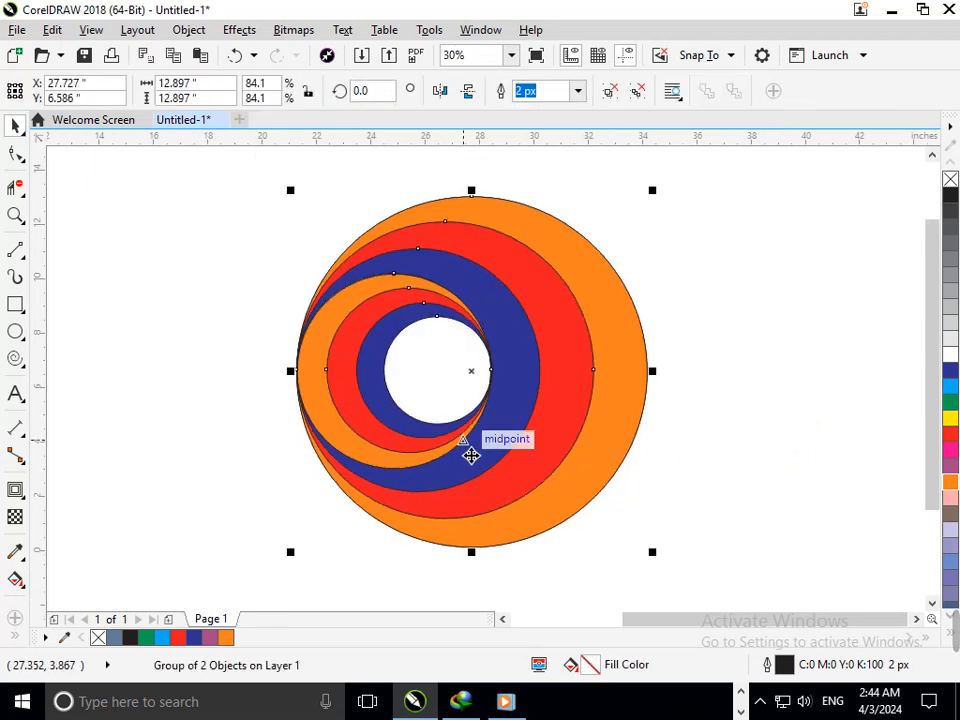
key(ctrl+z)
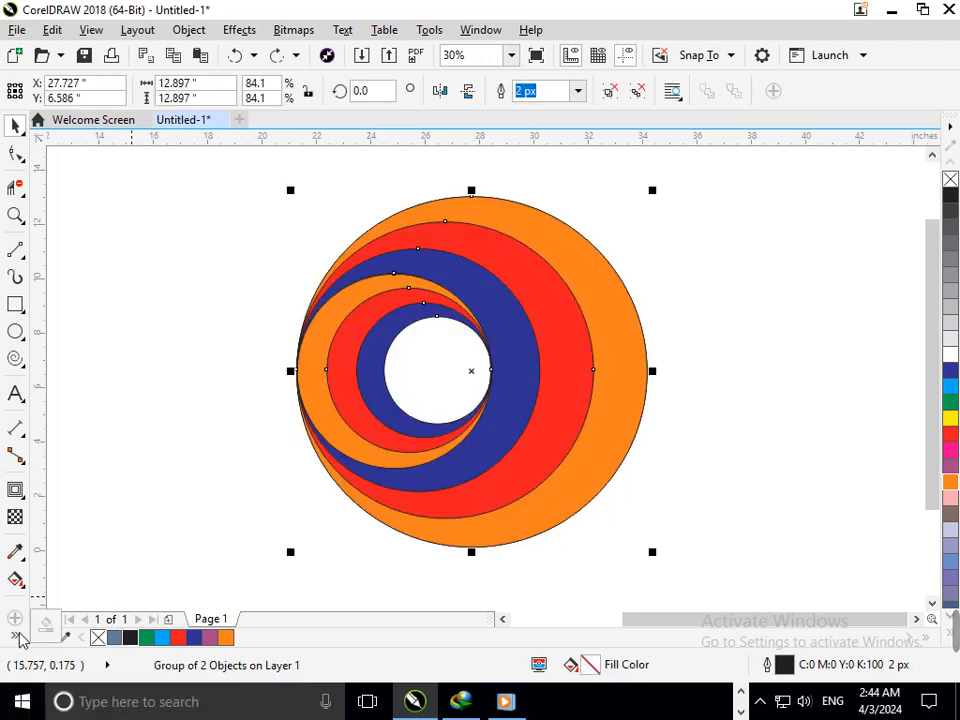
click(47, 627)
click(450, 392)
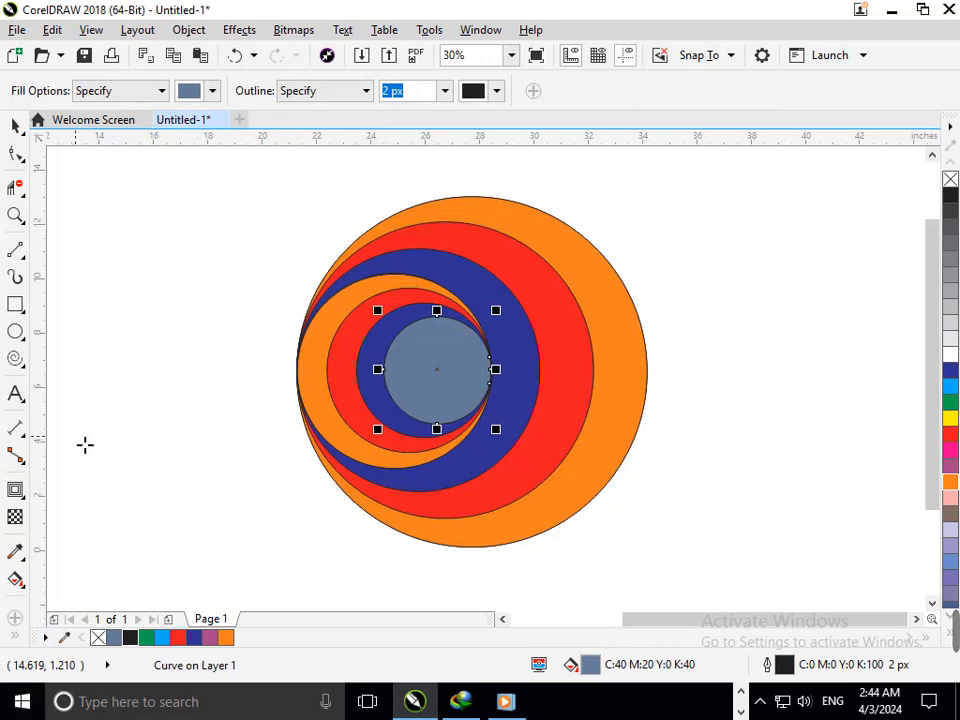
key(ctrl+z)
click(15, 126)
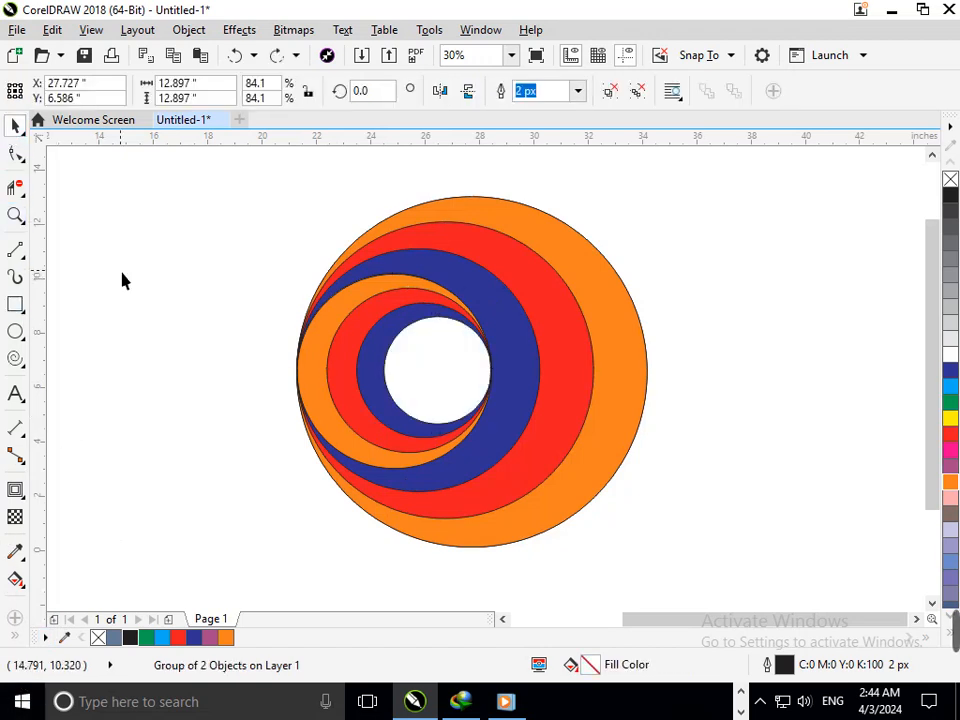
key(Escape)
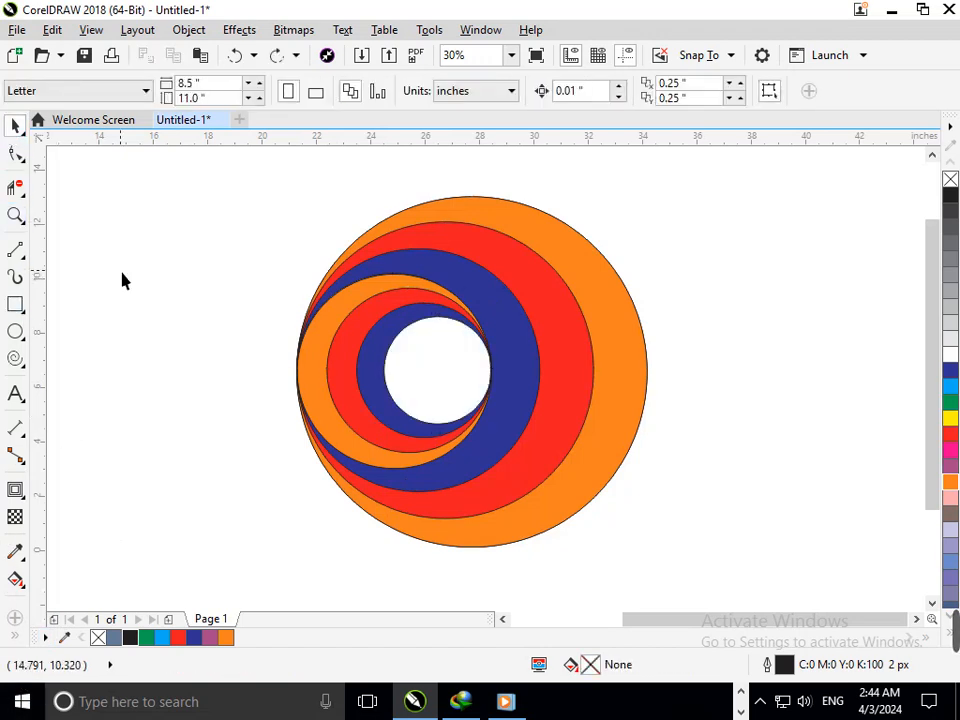
Ungroup all the logo's objects and fill the outermost orange crescent with blue.
click(482, 461)
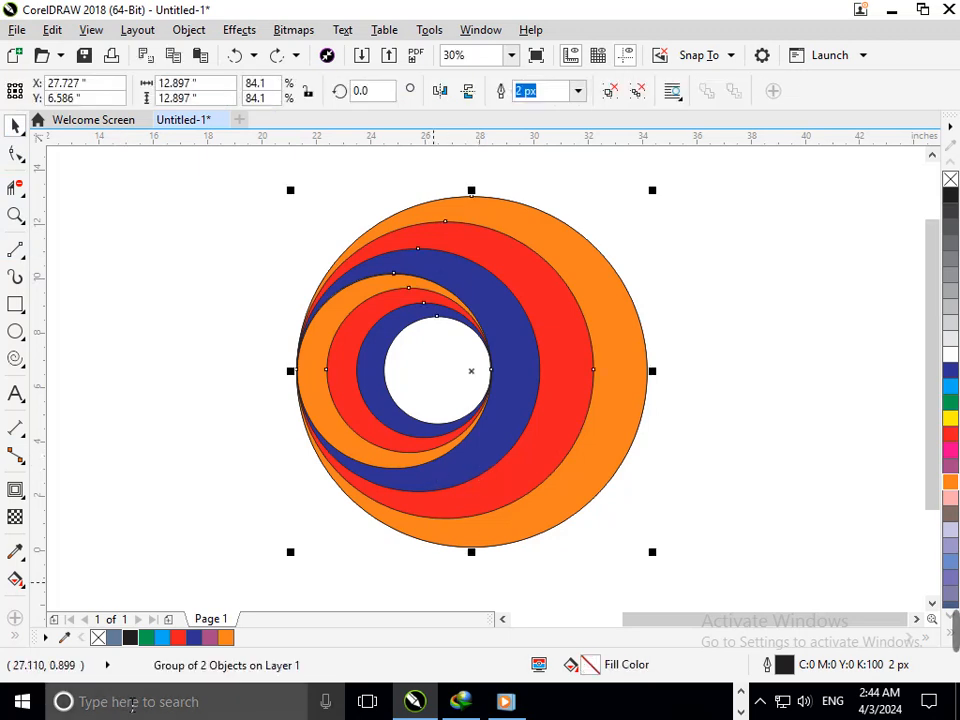
click(762, 324)
click(634, 491)
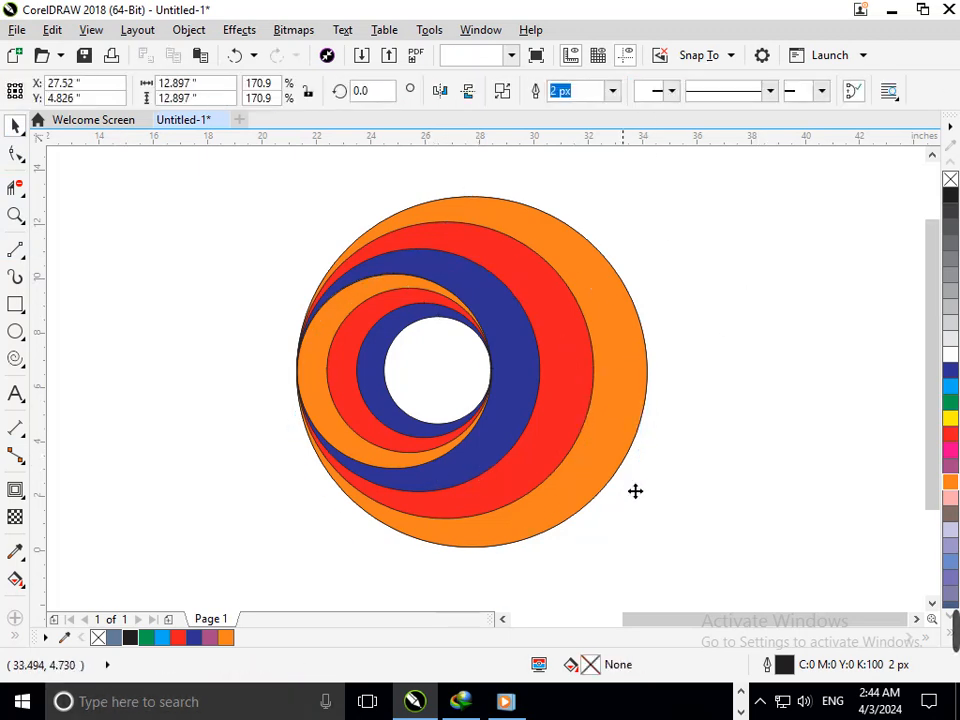
click(950, 371)
key(Escape)
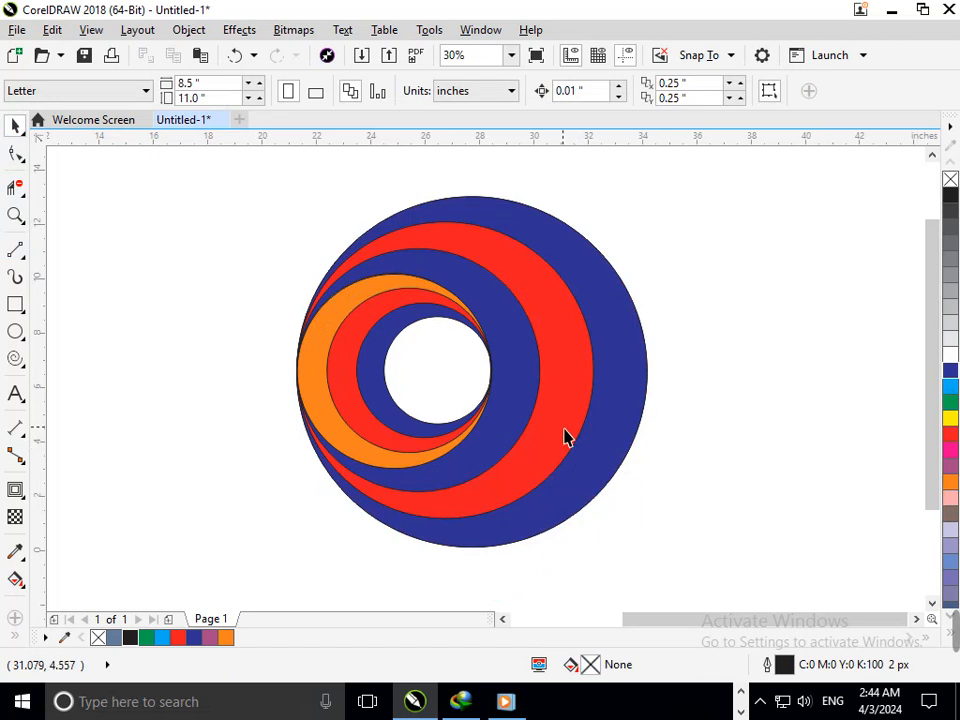
Fill the large red crescent with yellow.
click(565, 437)
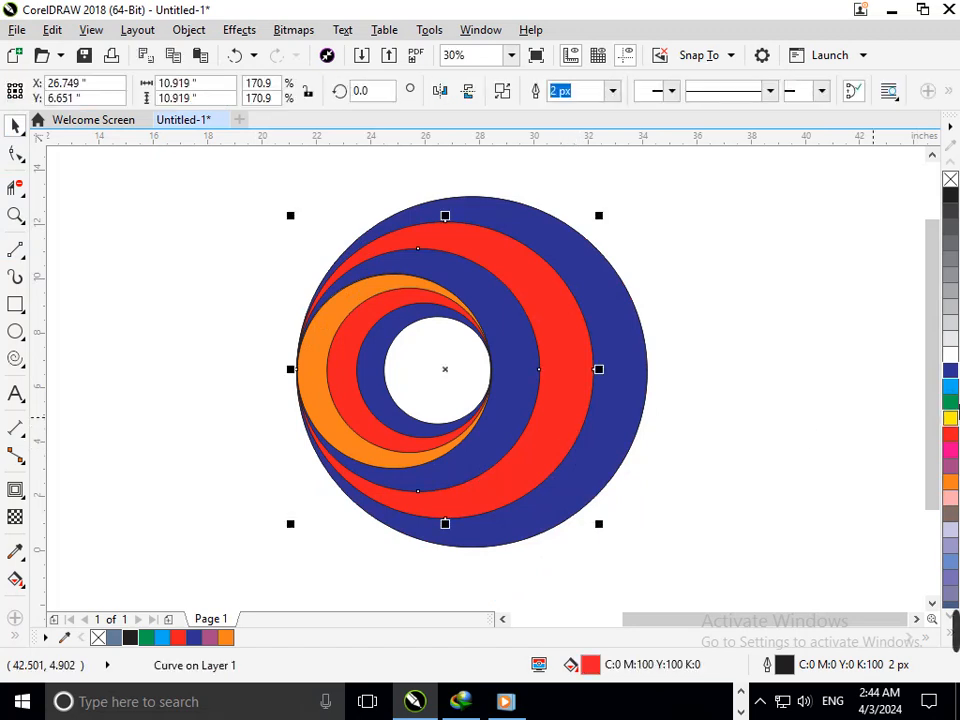
click(950, 419)
click(758, 484)
Delete the innermost blue crescent and the smallest circle outline inside the red crescent.
click(369, 401)
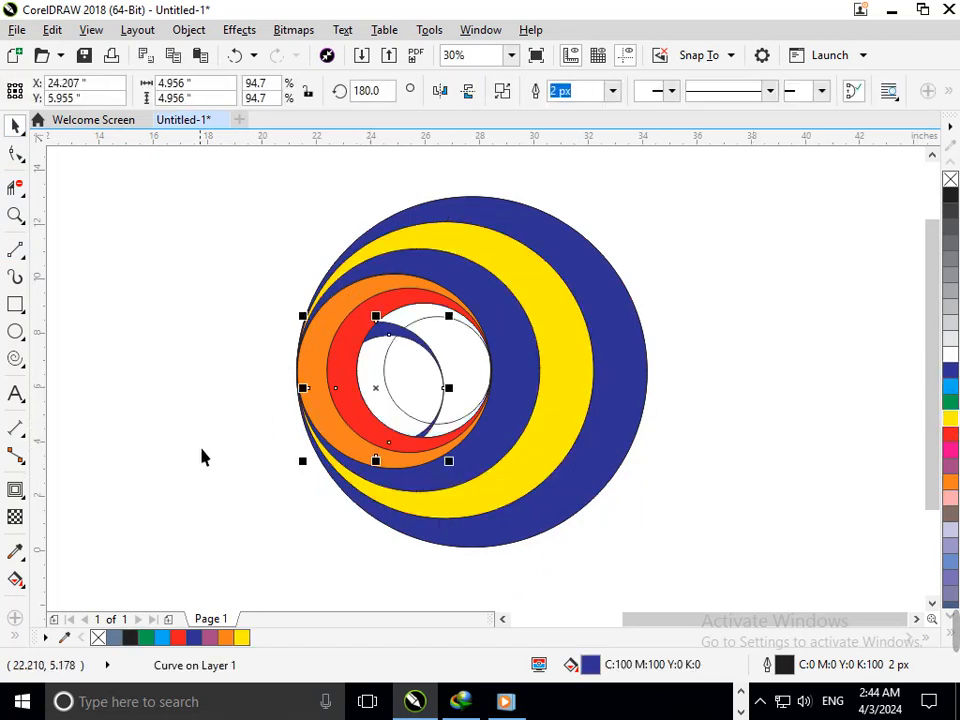
key(Delete)
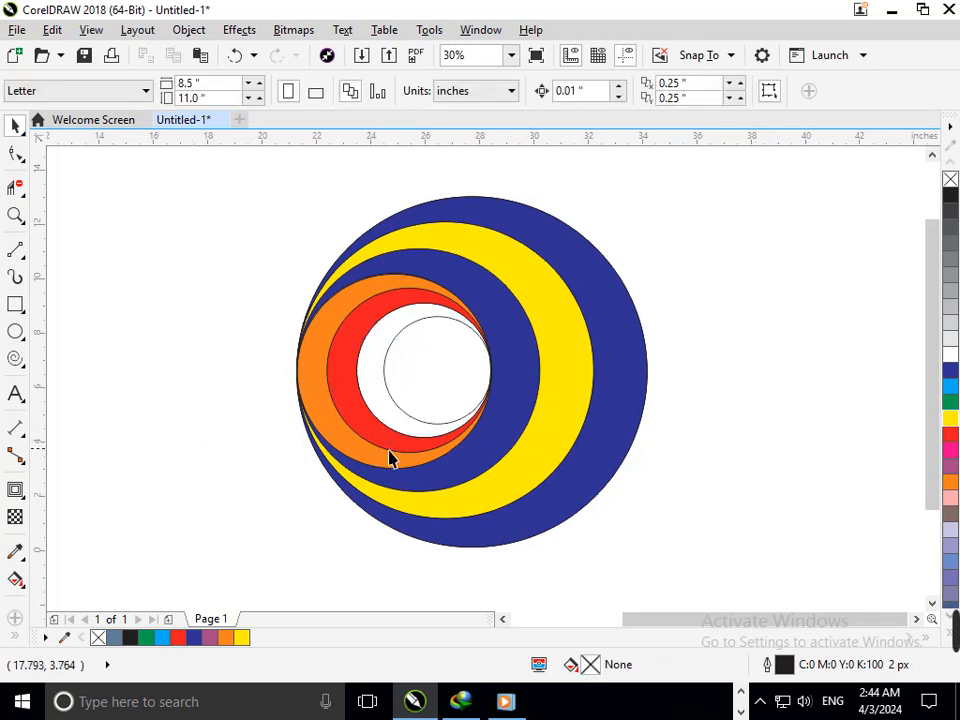
click(413, 411)
click(278, 437)
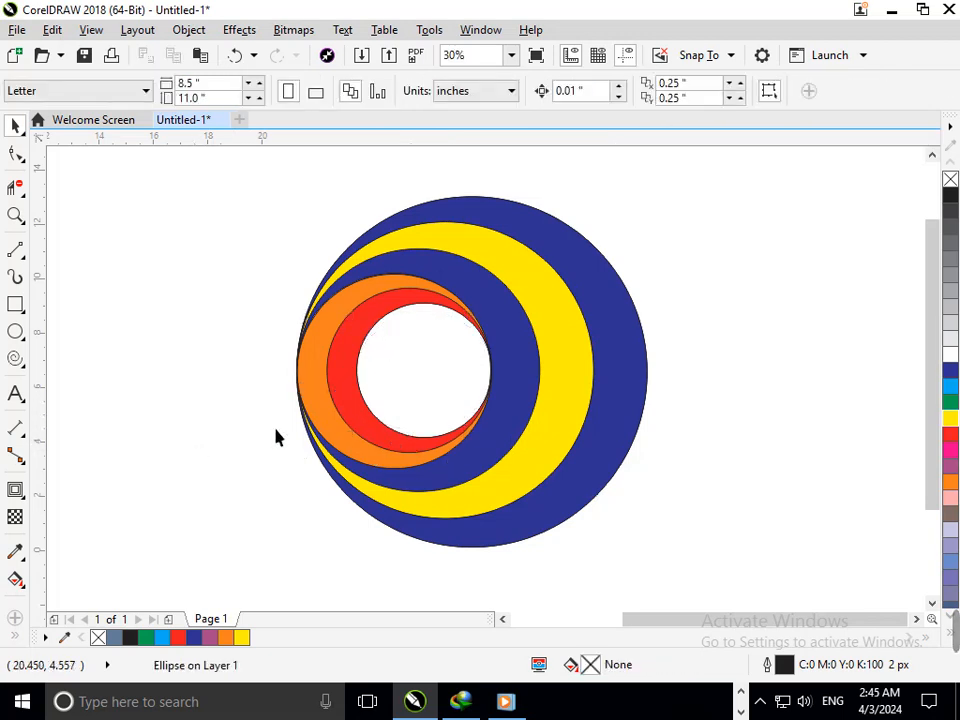
Add the artistic text "AK" beside the logo in Arial and enlarge it to about 257 pt.
scroll(508, 400, down, 1)
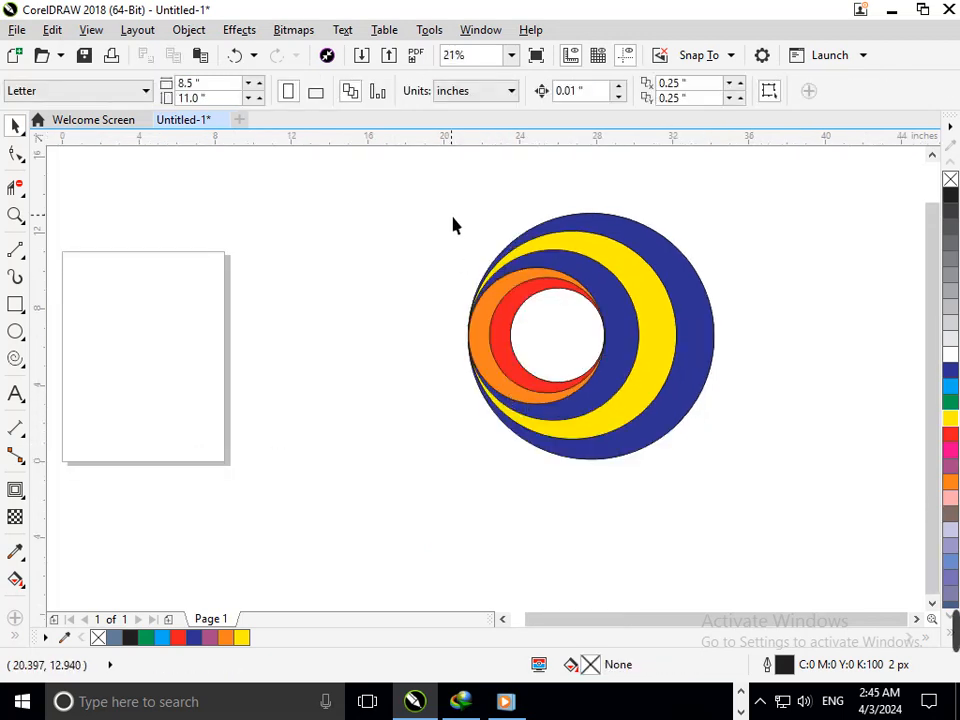
key(z)
drag(448, 195, 752, 482)
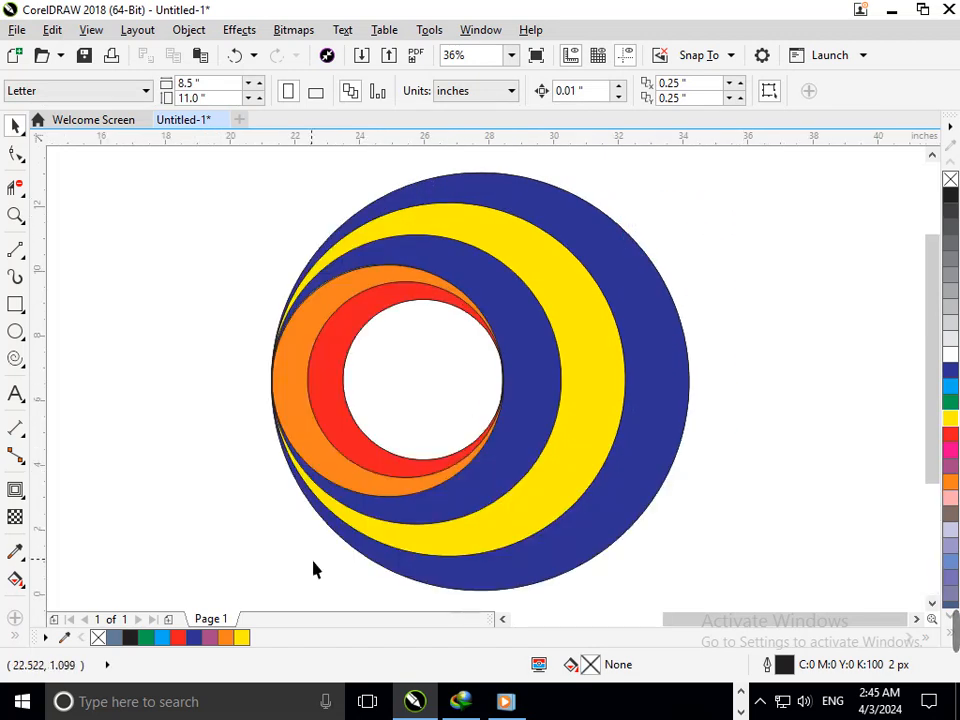
click(15, 393)
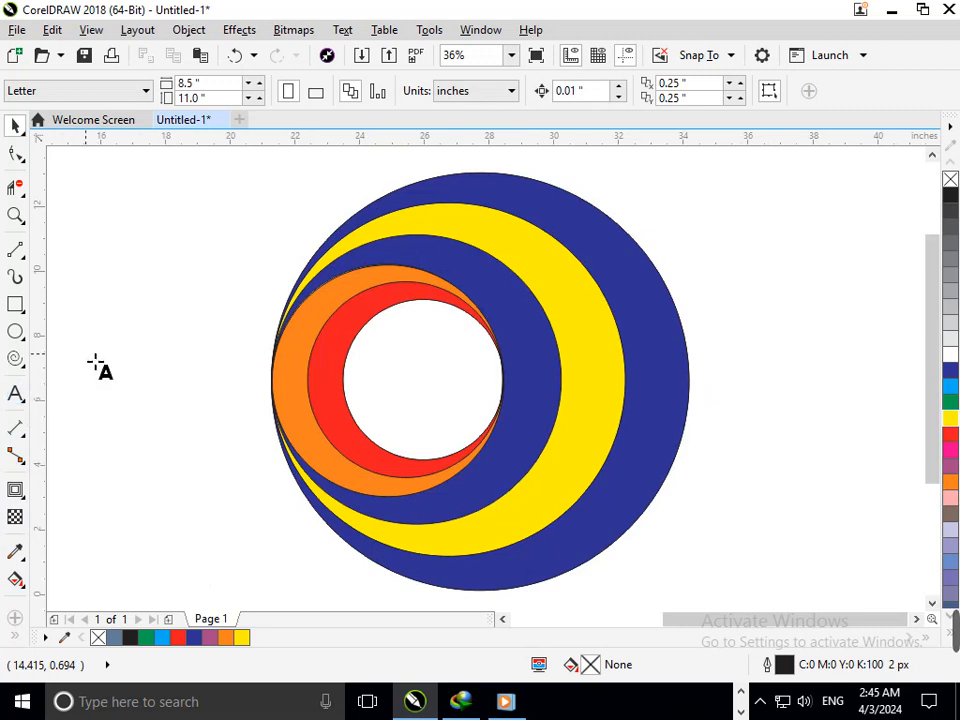
click(118, 308)
text(AK)
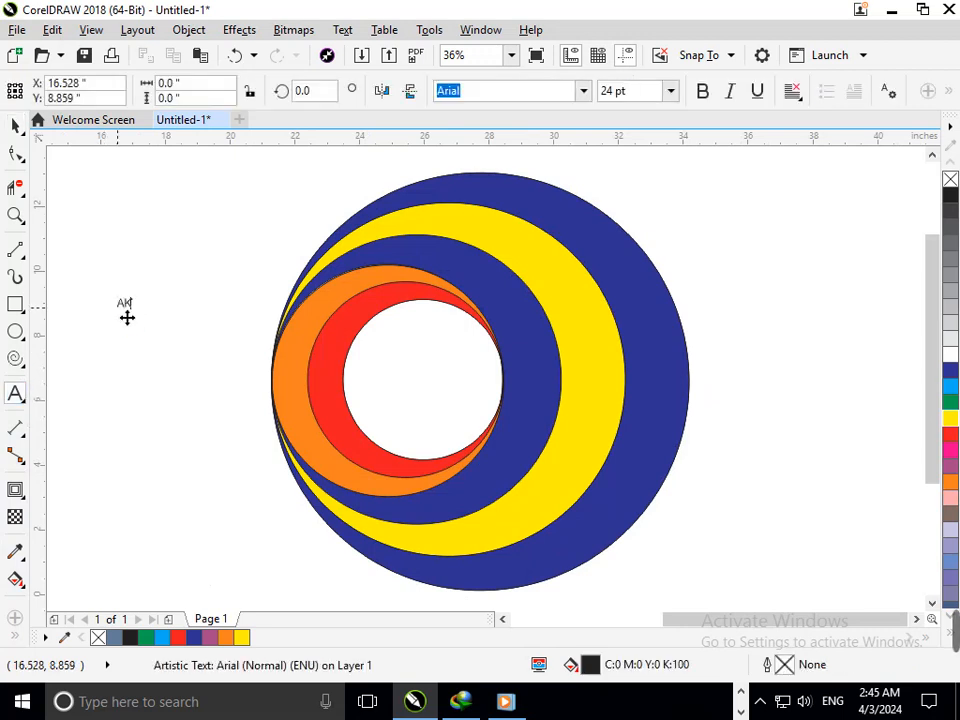
key(ctrl+a)
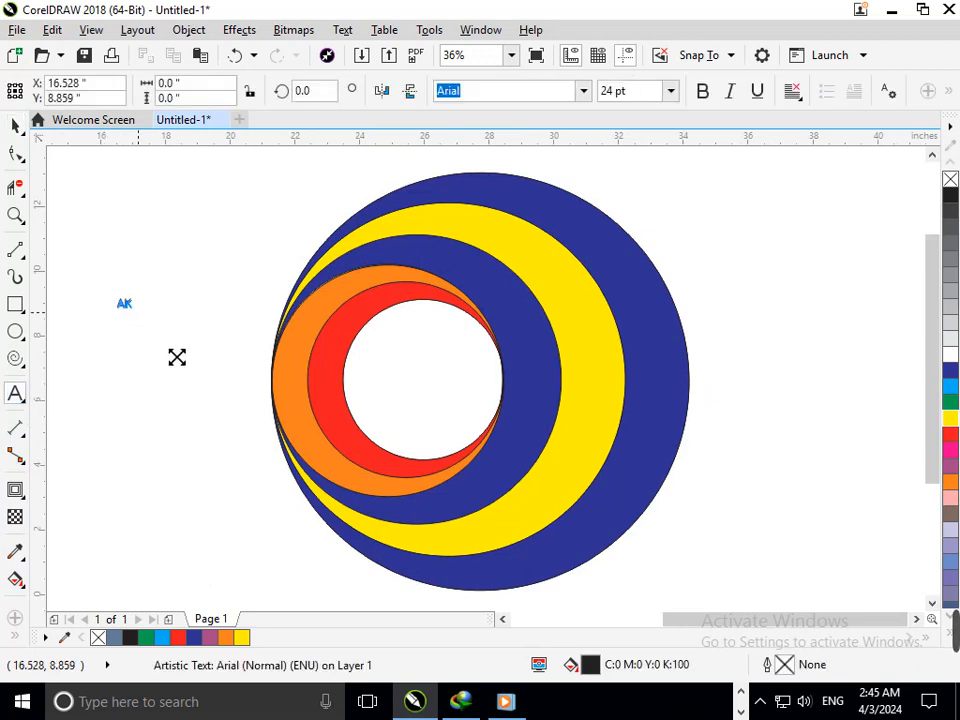
key(Delete)
key(ctrl+z)
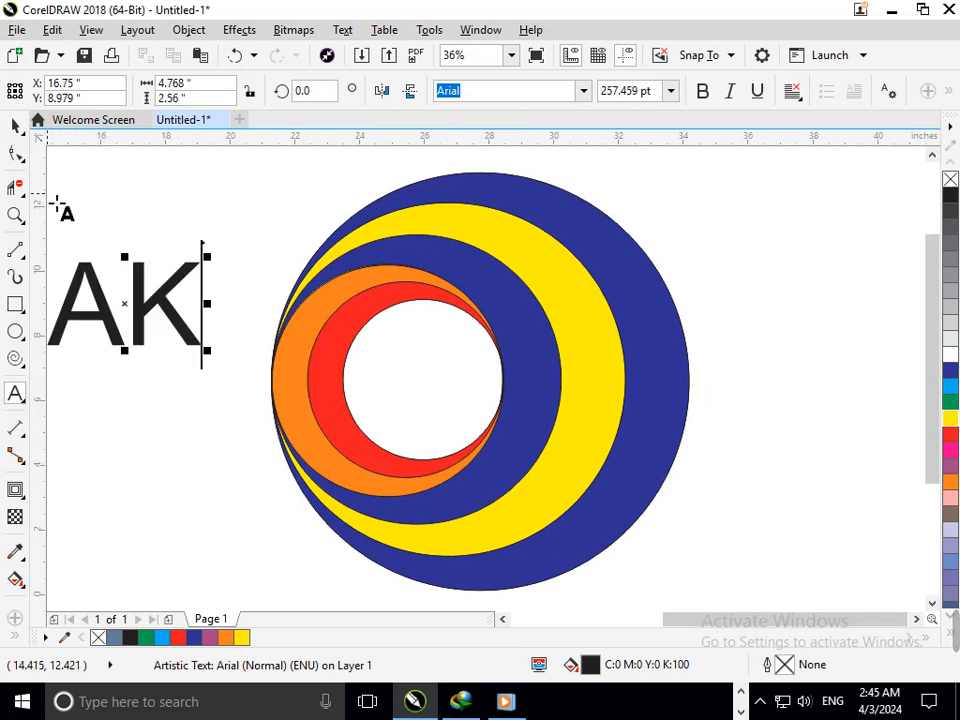
Move the AK text into the white inner circle and shrink it to about 3.7 inches wide.
click(15, 125)
click(85, 192)
drag(163, 316, 441, 391)
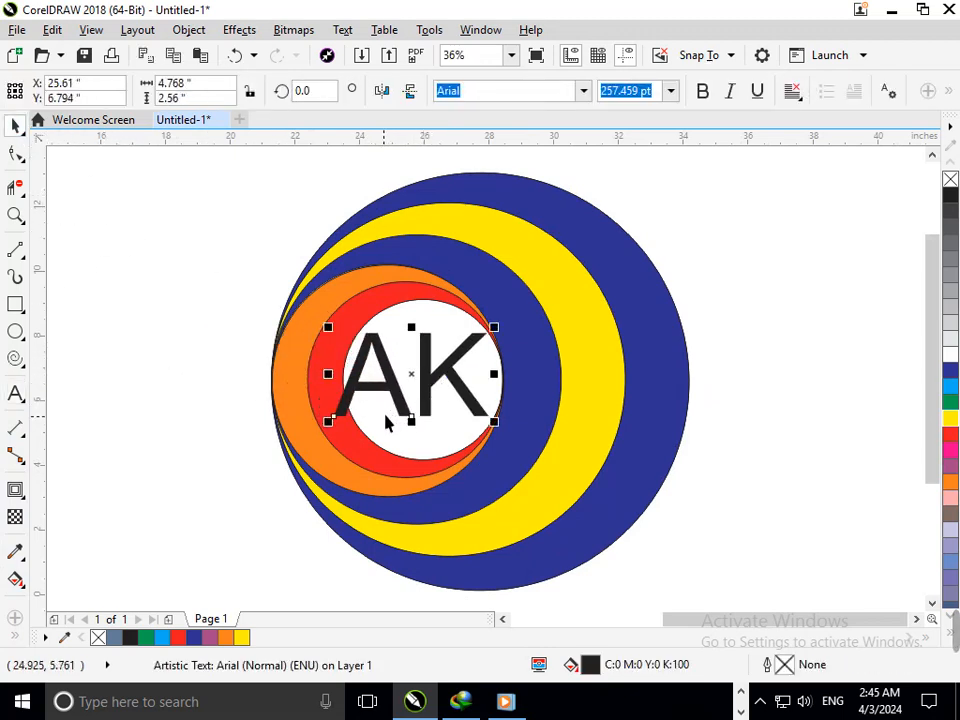
drag(328, 421, 348, 412)
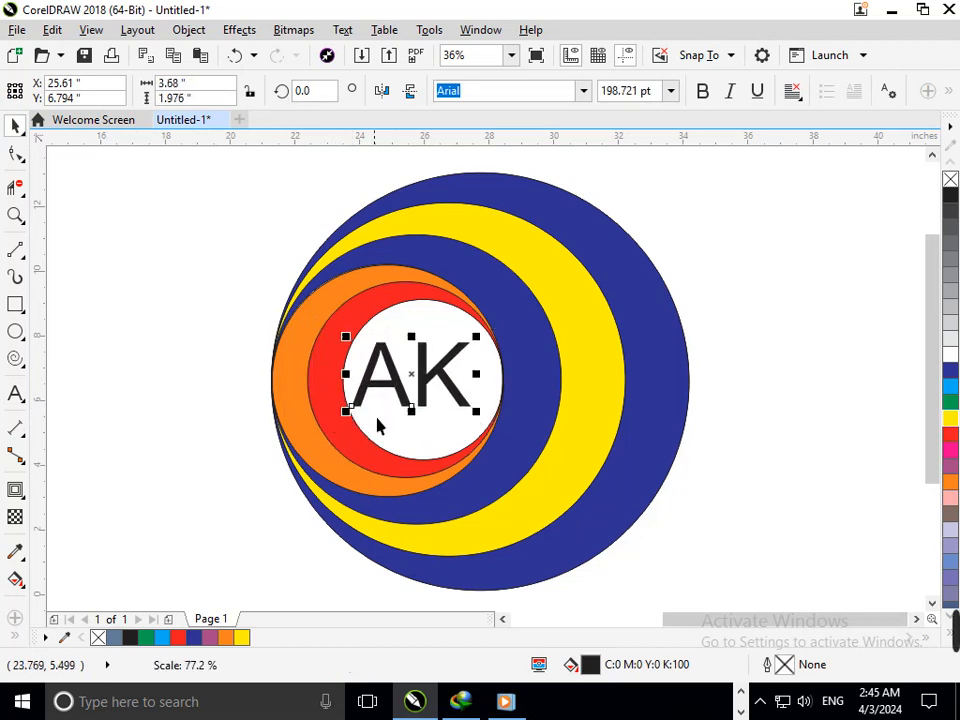
Reshape the AK text within the white circle to about 3.8 inches wide and 2.6 inches tall.
drag(414, 408, 424, 449)
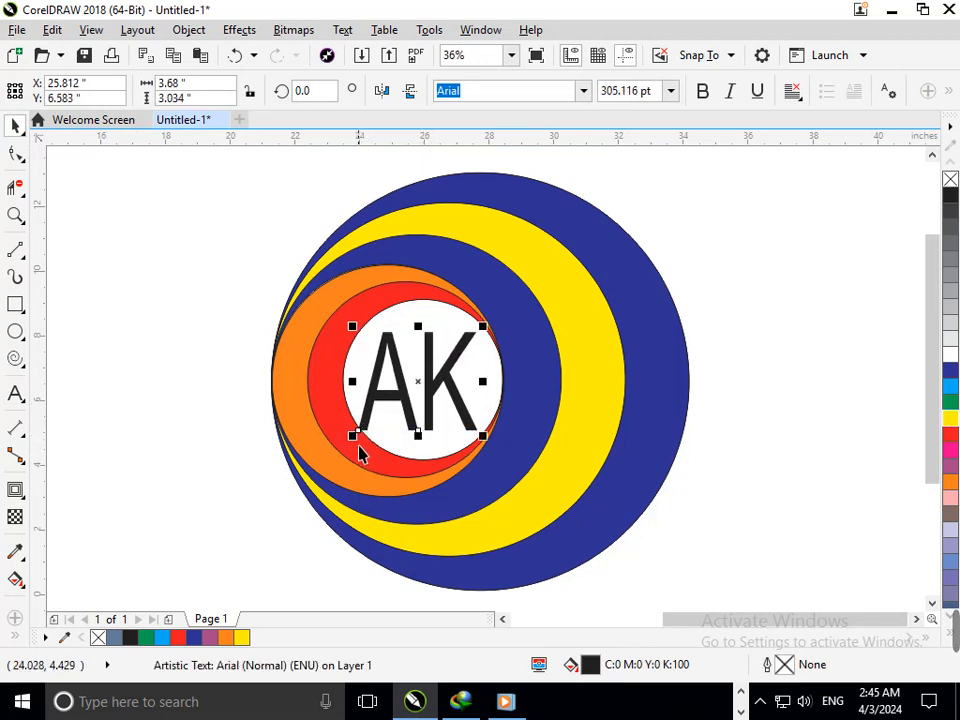
drag(362, 451, 371, 444)
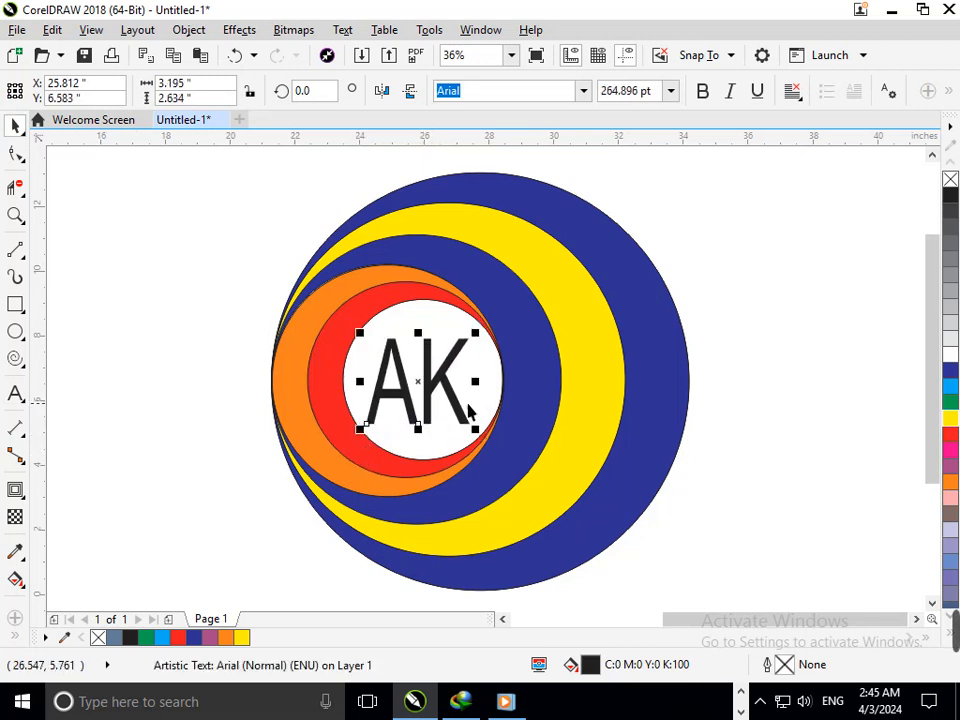
mouse_move(490, 396)
mouse_down()
mouse_move(510, 402)
mouse_move(503, 410)
mouse_up()
key(Escape)
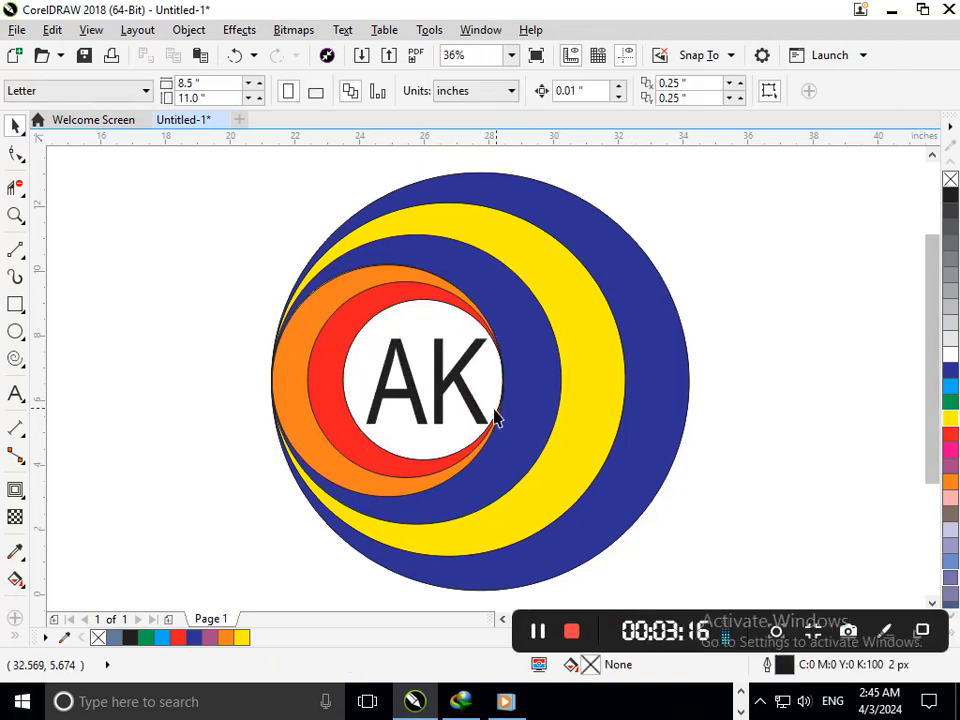
Convert the AK artistic text inside the white circle to curves so its nodes can be edited.
double_click(445, 410)
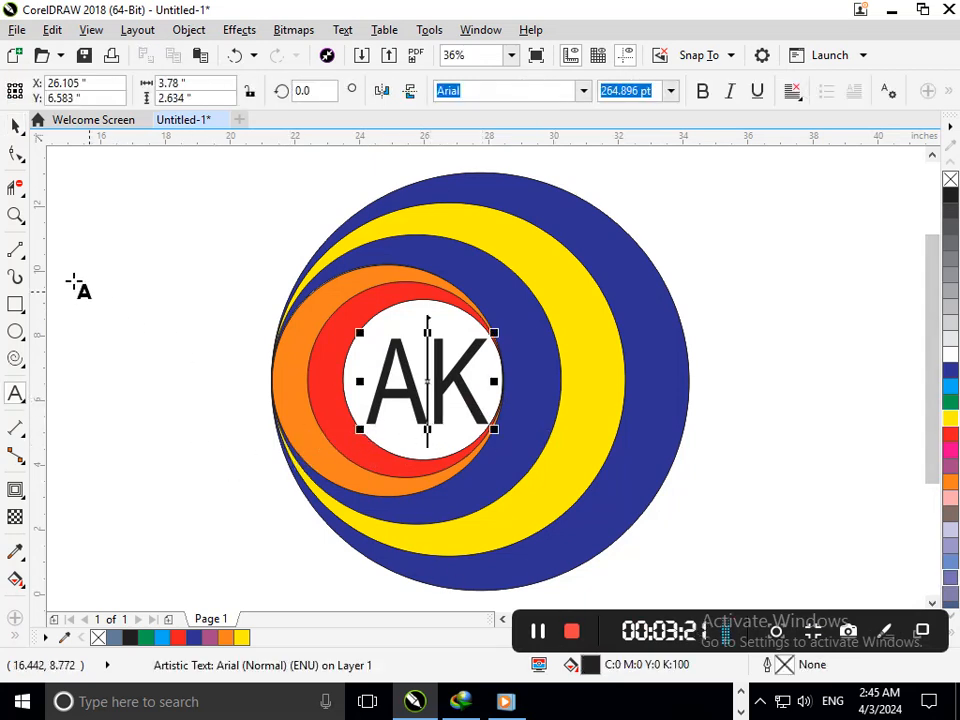
click(13, 154)
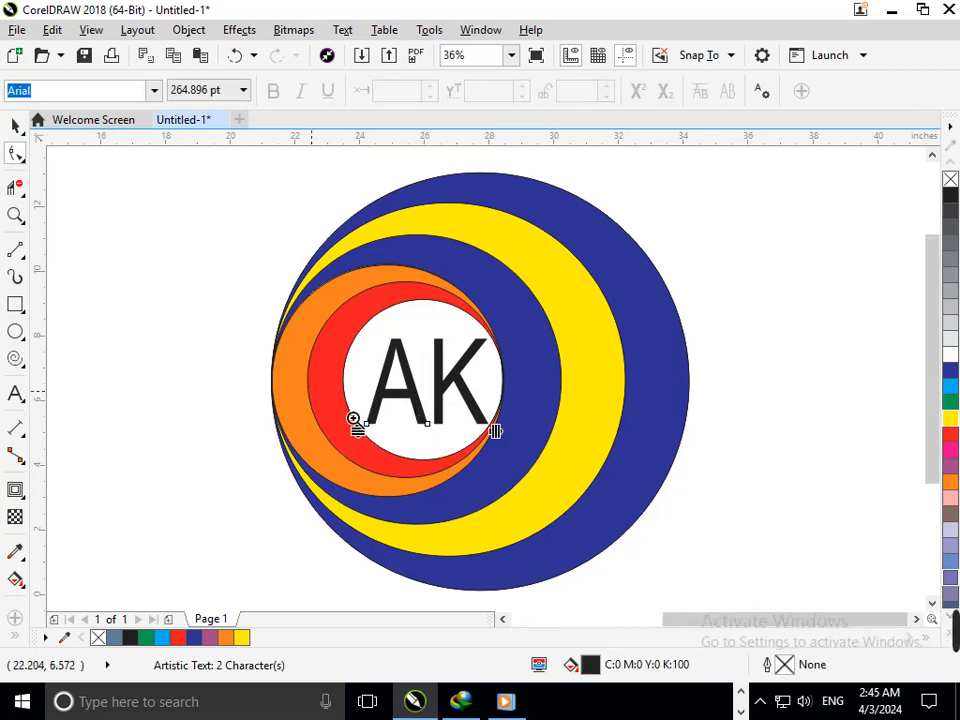
scroll(354, 422, up, 5)
key(ctrl+q)
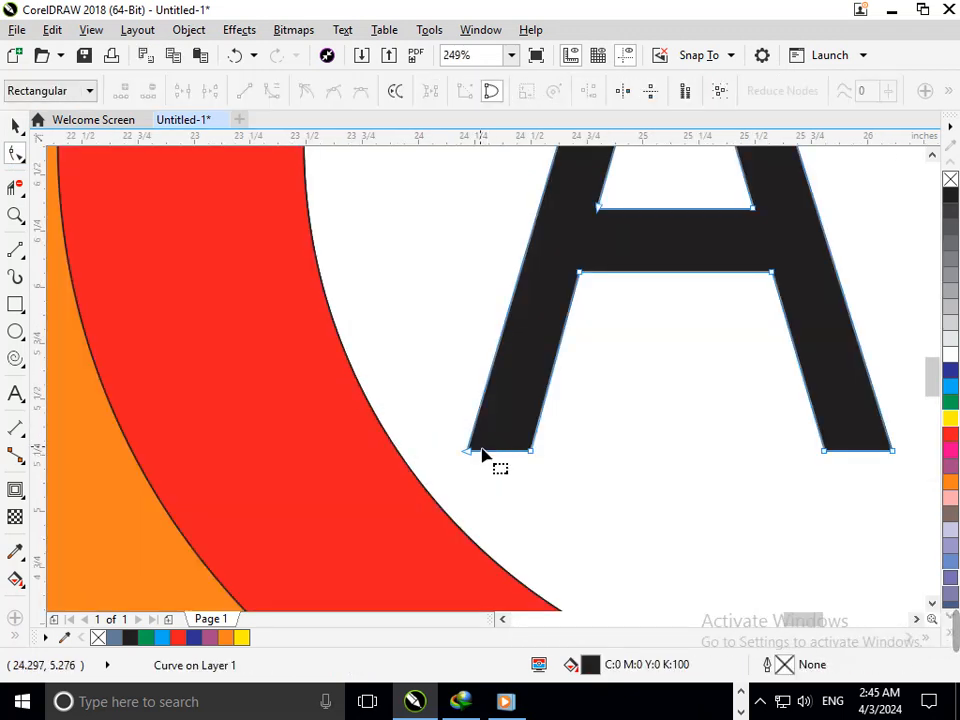
Widen both feet of the letter A by moving their inner lower corner nodes toward each other.
drag(452, 488, 549, 442)
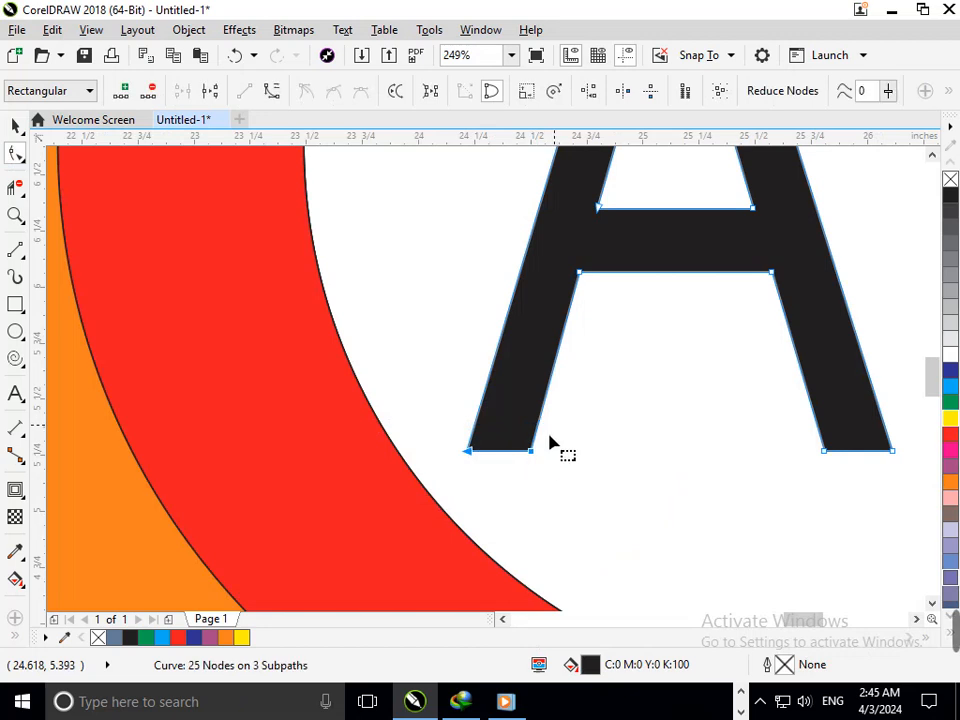
click(536, 492)
drag(605, 465, 607, 452)
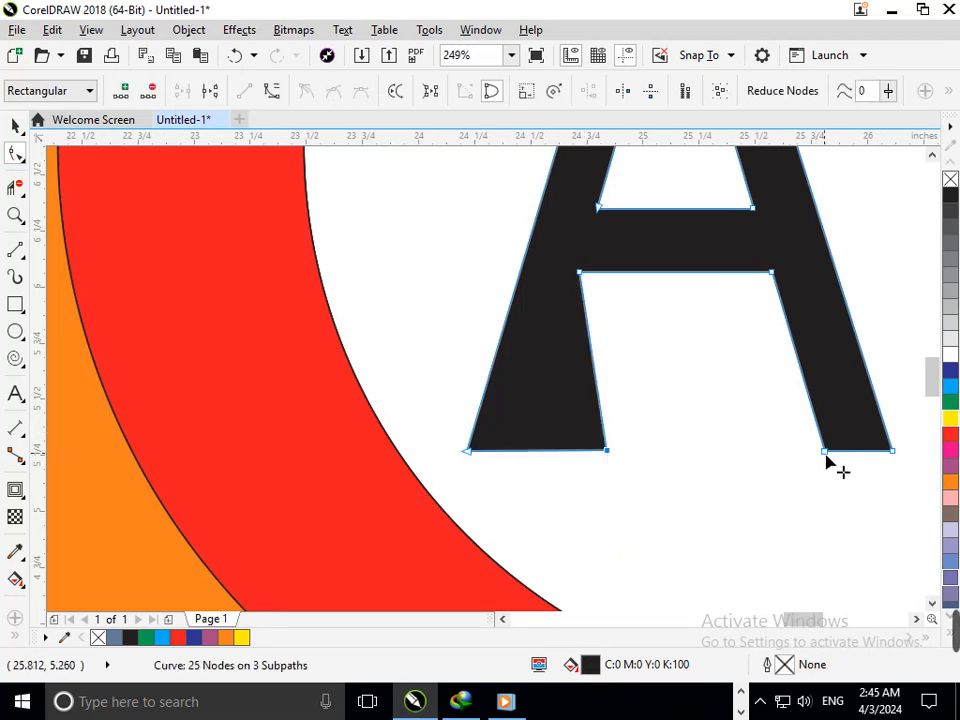
drag(826, 457, 766, 457)
key(F4)
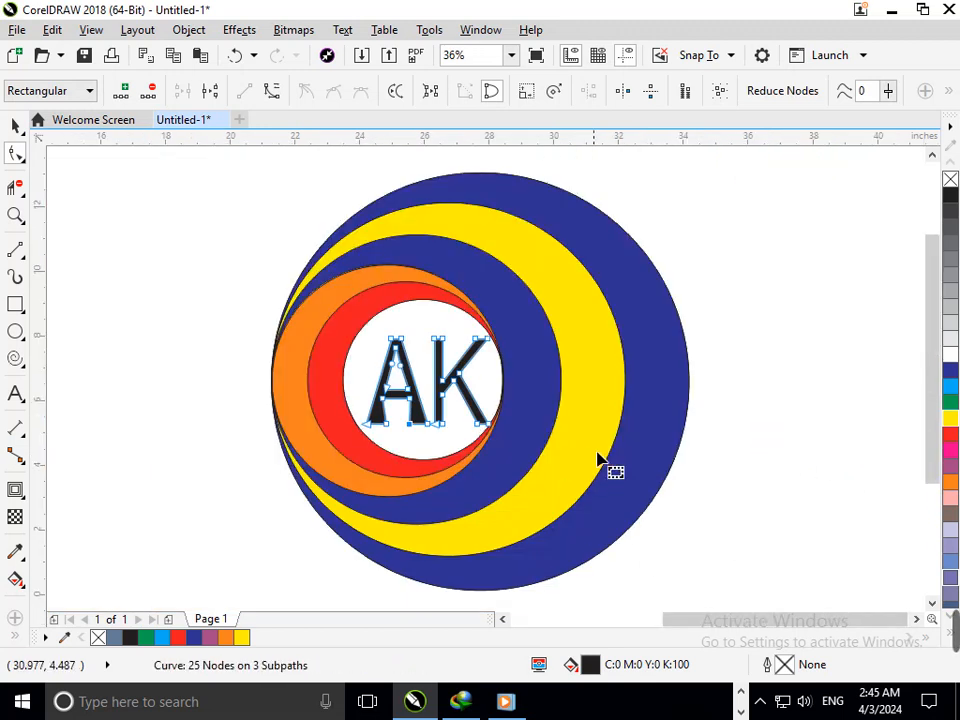
click(15, 124)
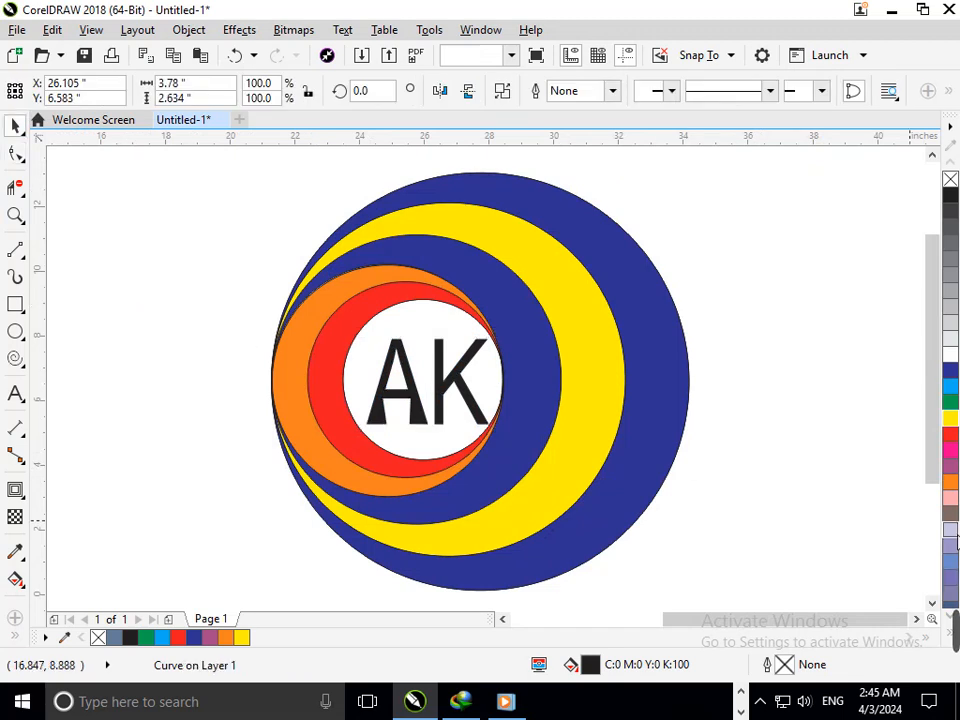
click(758, 443)
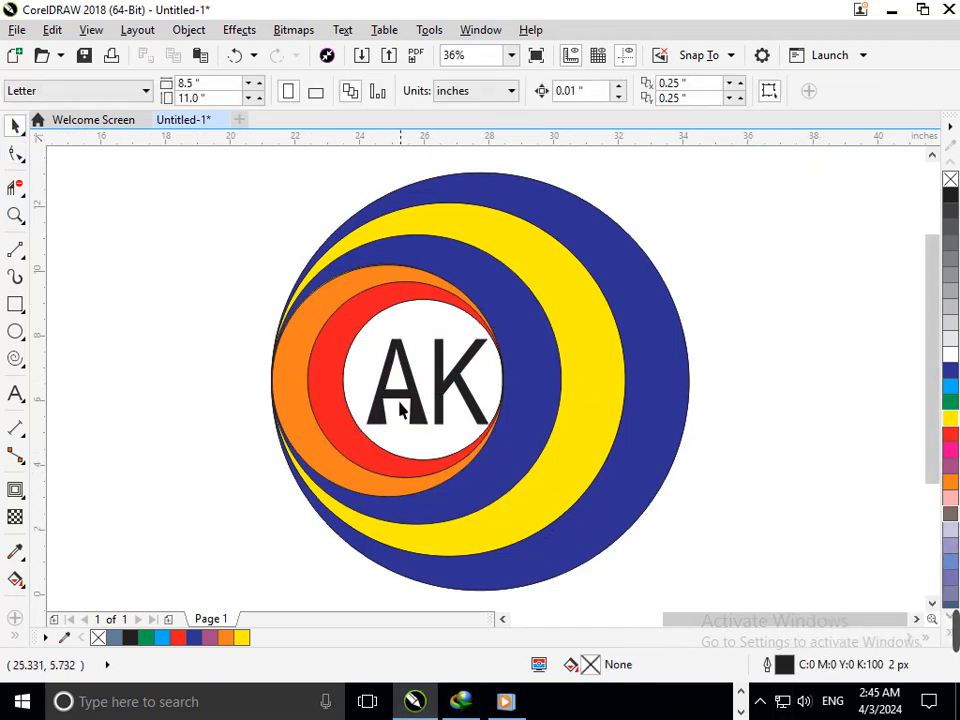
Widen both feet of the letter K by moving their inner lower corner nodes toward each other.
drag(369, 349, 587, 497)
click(15, 153)
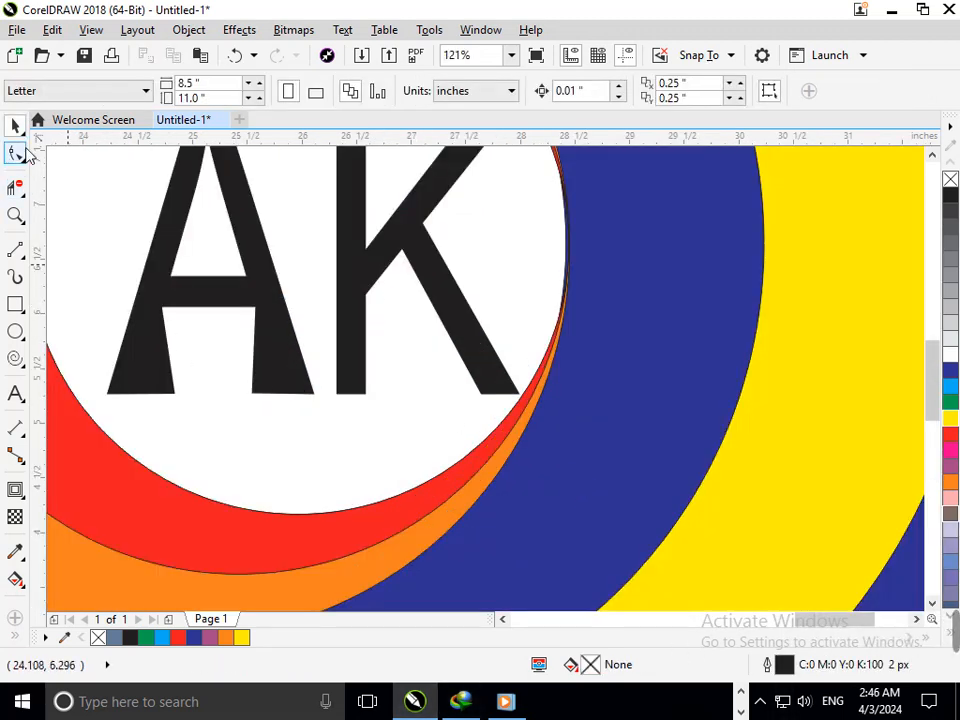
click(356, 396)
drag(366, 400, 407, 399)
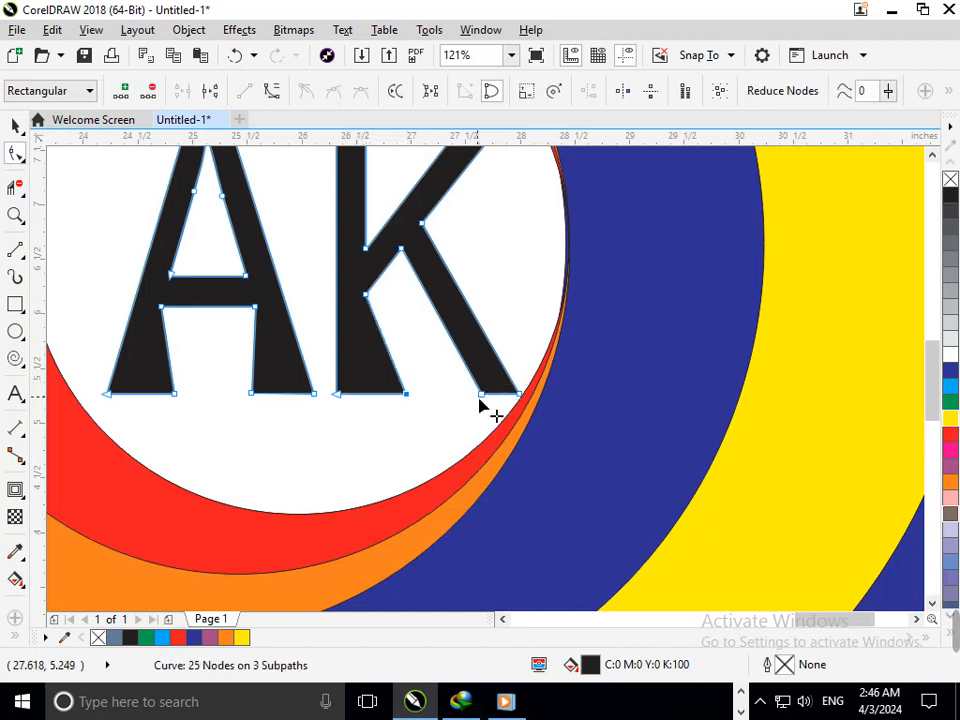
drag(481, 398, 437, 395)
key(F4)
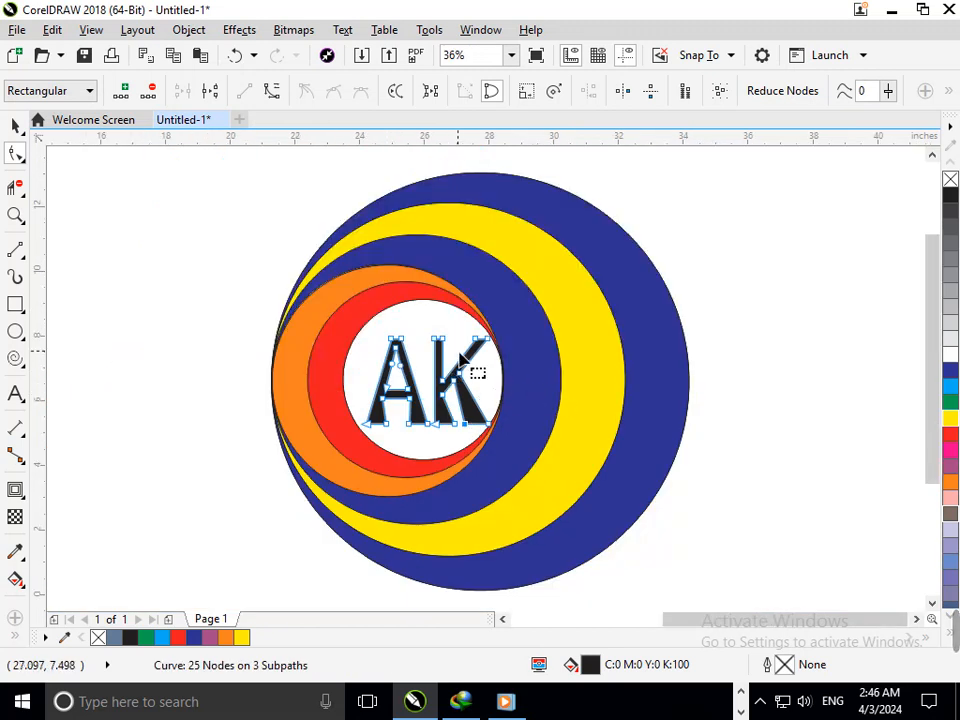
Widen the upper ends of the K's stem and diagonal arm by moving their inner top nodes toward each other.
scroll(430, 338, up, 4)
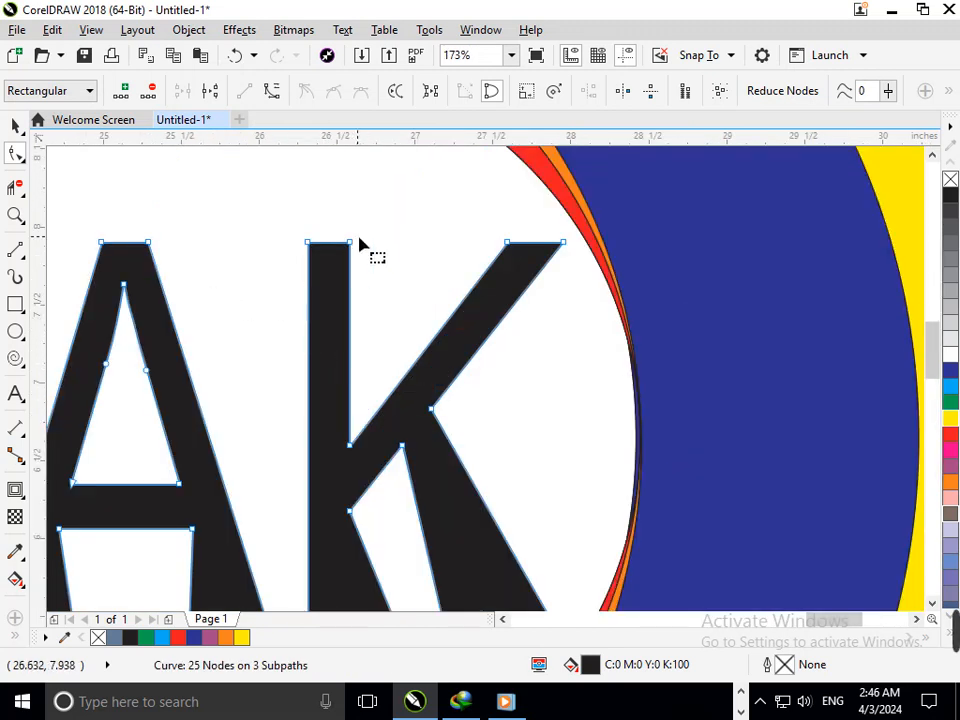
drag(352, 244, 413, 250)
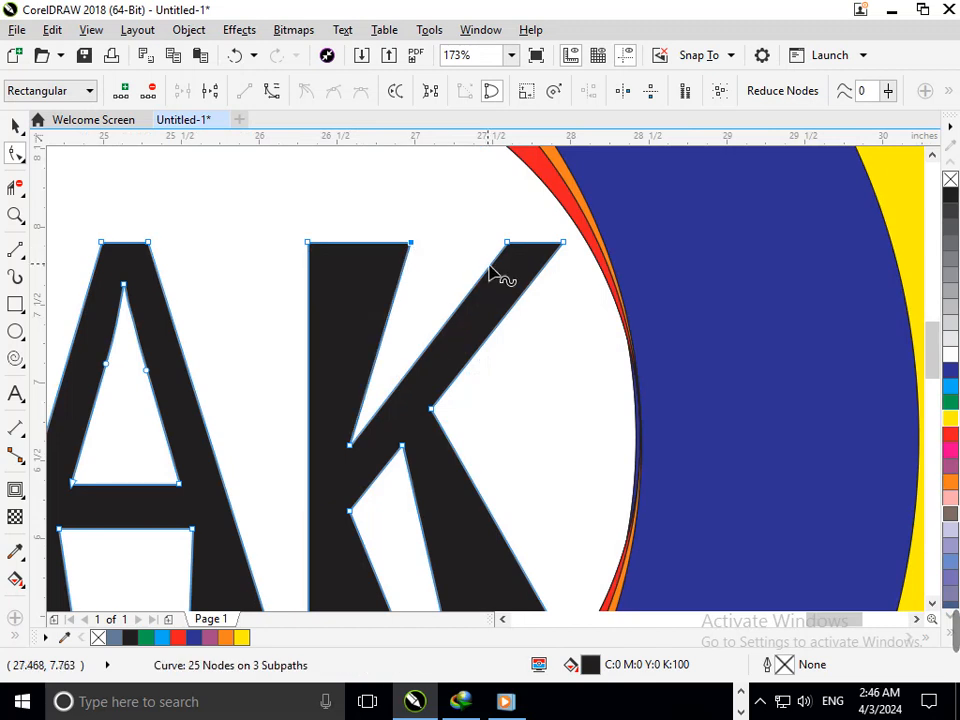
drag(509, 246, 478, 250)
key(F4)
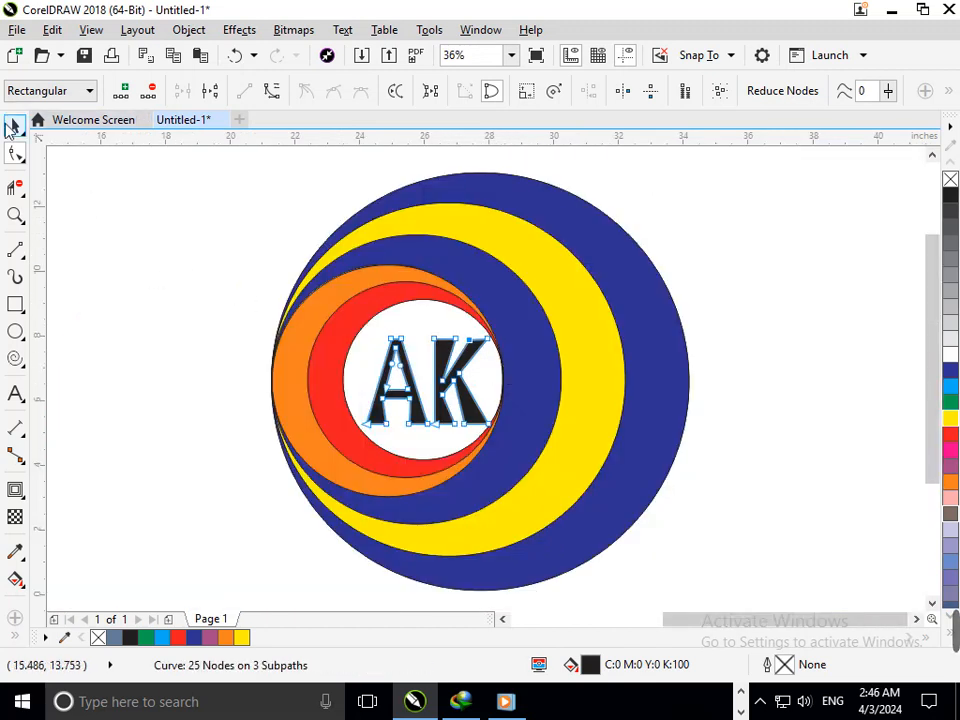
click(12, 126)
click(94, 216)
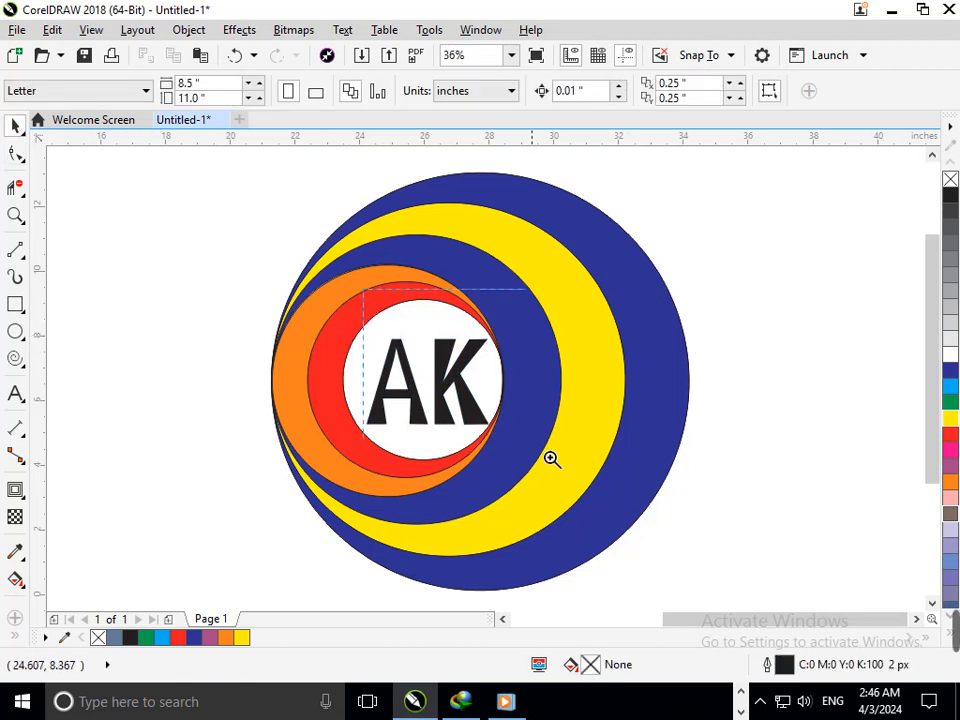
Widen the top of the letter A by moving its two upper corner nodes outward.
drag(551, 459, 353, 290)
click(10, 153)
click(339, 356)
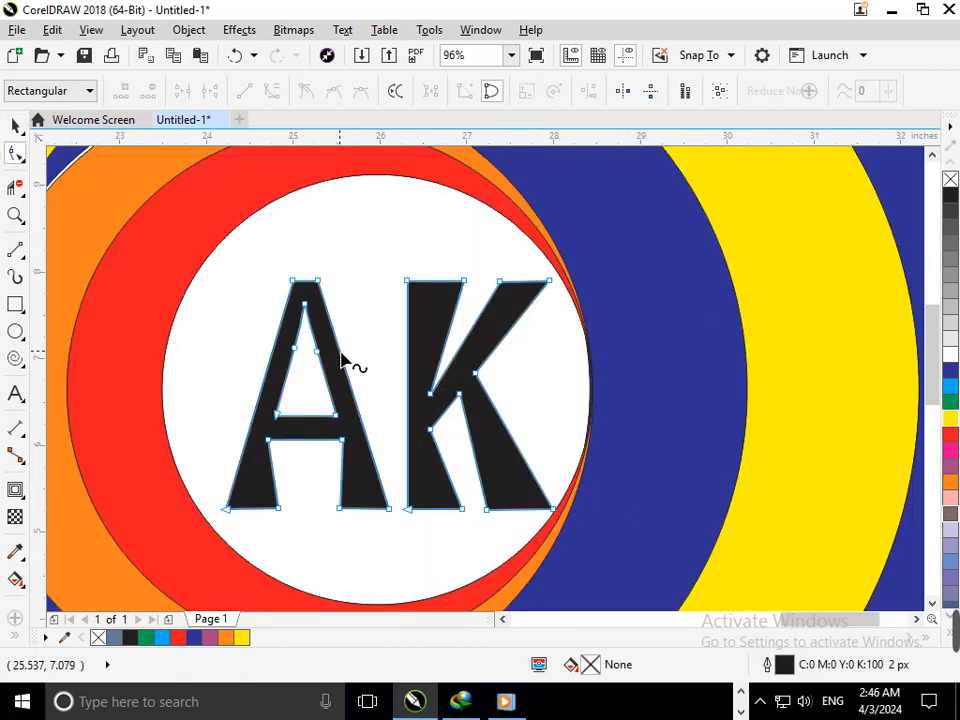
drag(294, 282, 261, 282)
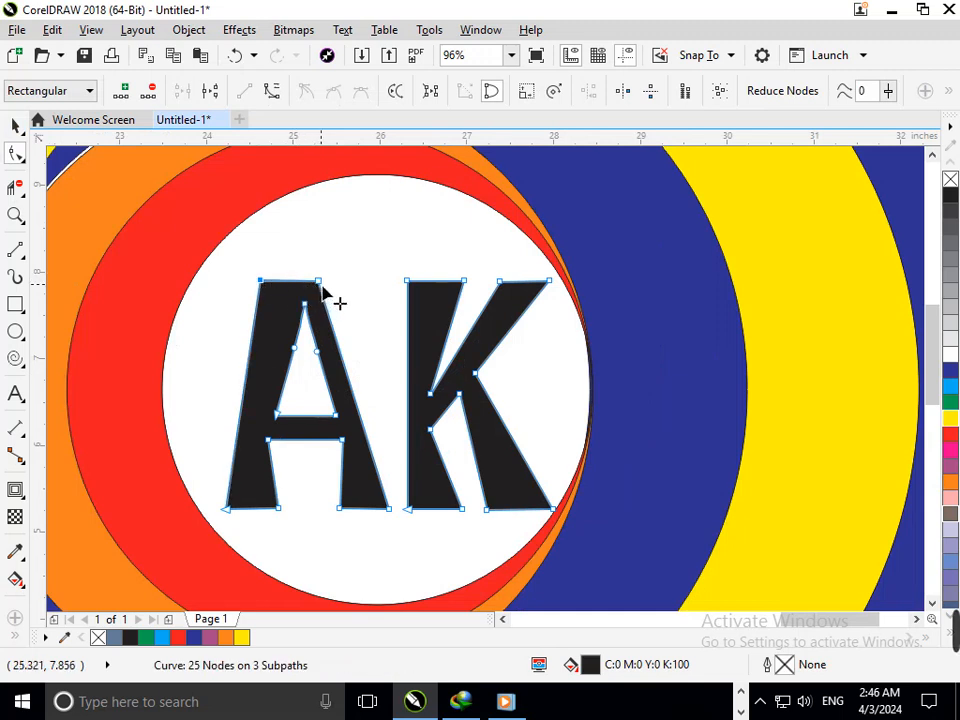
drag(320, 283, 368, 284)
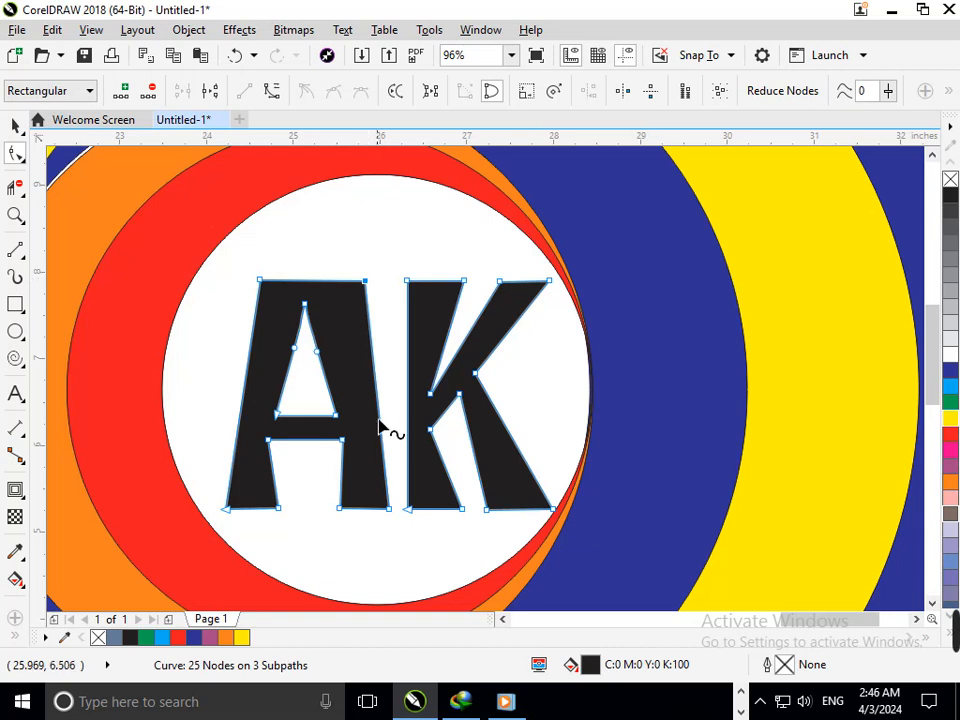
scroll(379, 427, down, 4)
click(14, 126)
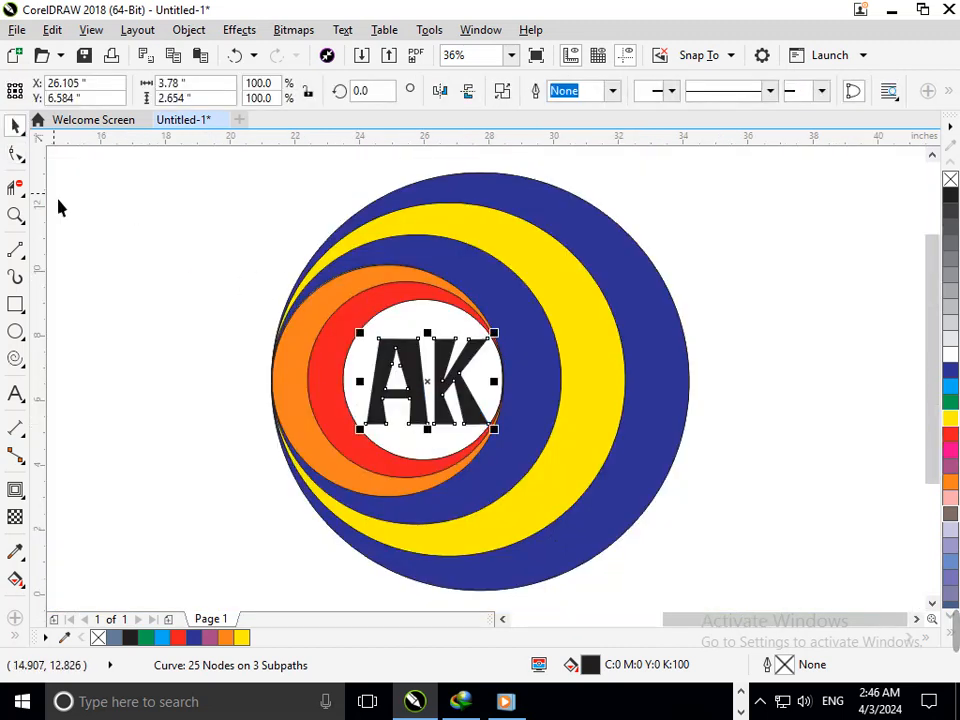
Move the AK lettering slightly up and to the left within the white circle.
key(Escape)
drag(424, 398, 421, 424)
click(228, 430)
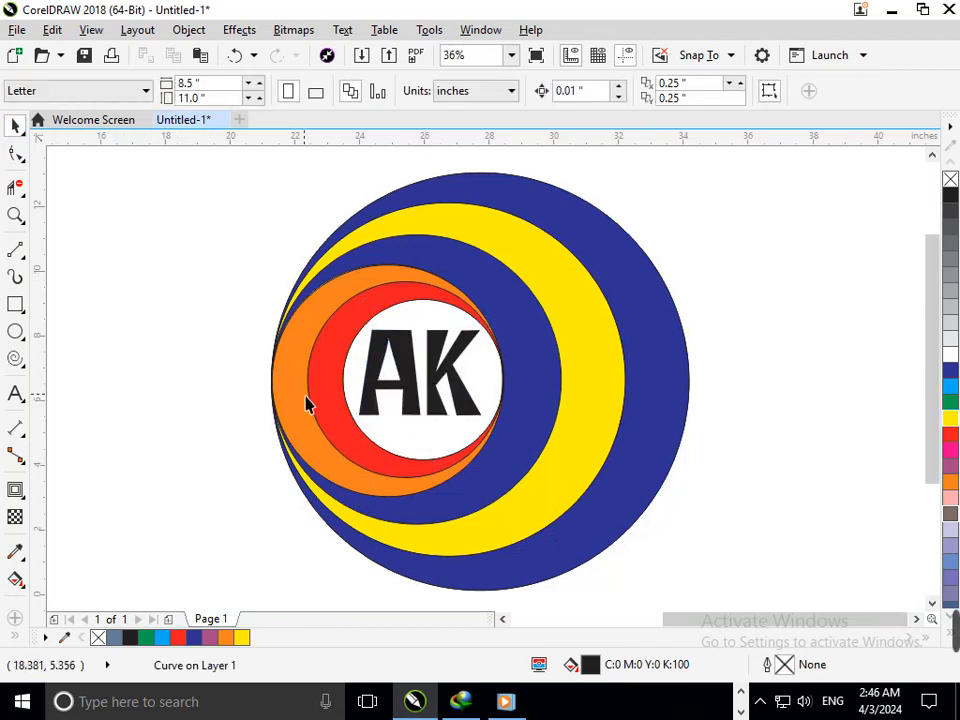
Try moving the orange crescent away from the inner circle and undo the move.
key(F2)
drag(299, 275, 563, 408)
key(F3)
drag(335, 300, 542, 450)
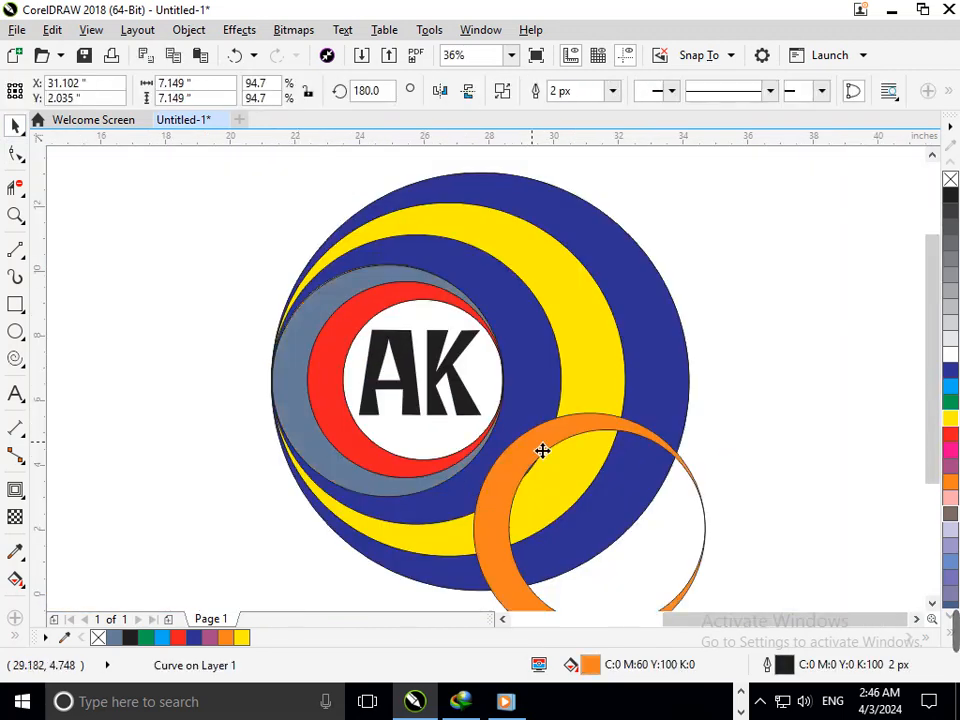
key(ctrl+z)
click(741, 520)
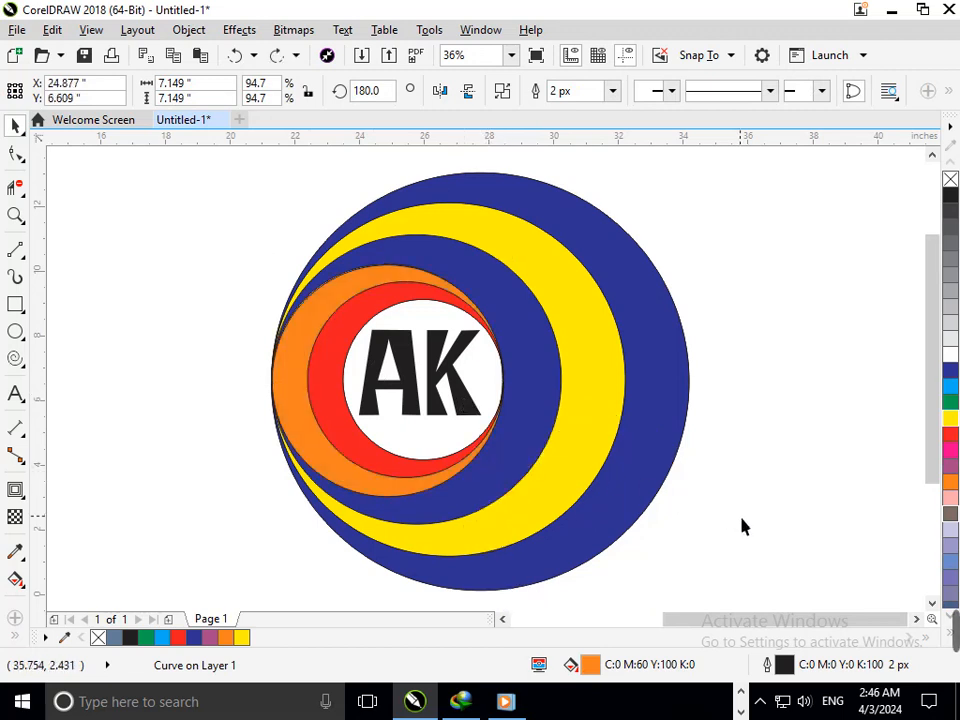
Delete the red crescent and the small circle outline around the AK lettering.
drag(425, 471, 274, 465)
key(ctrl+z)
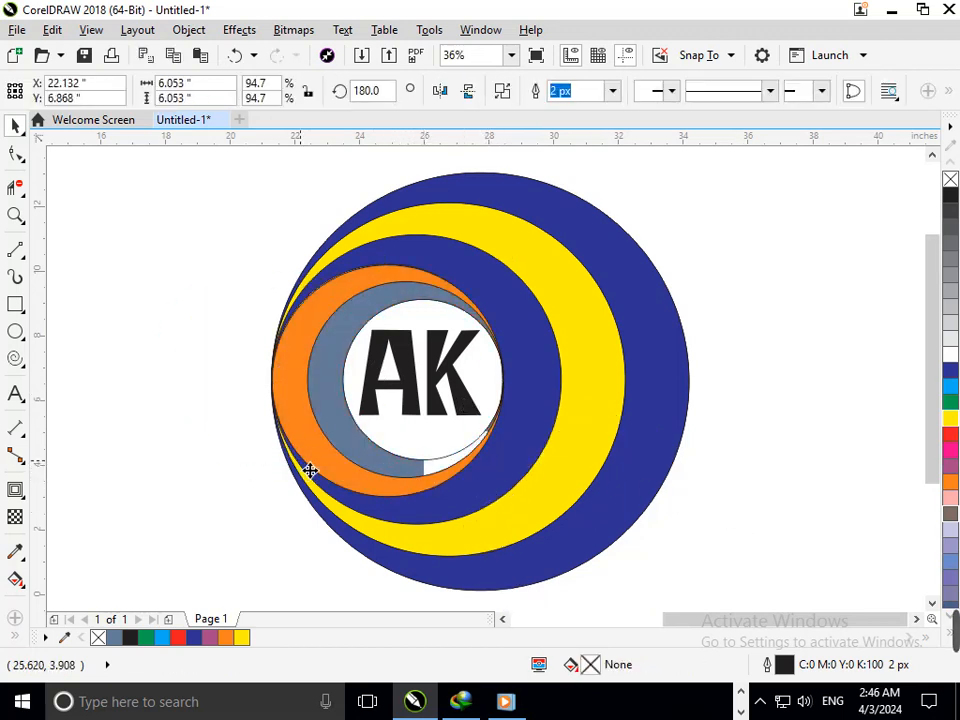
key(Delete)
click(369, 462)
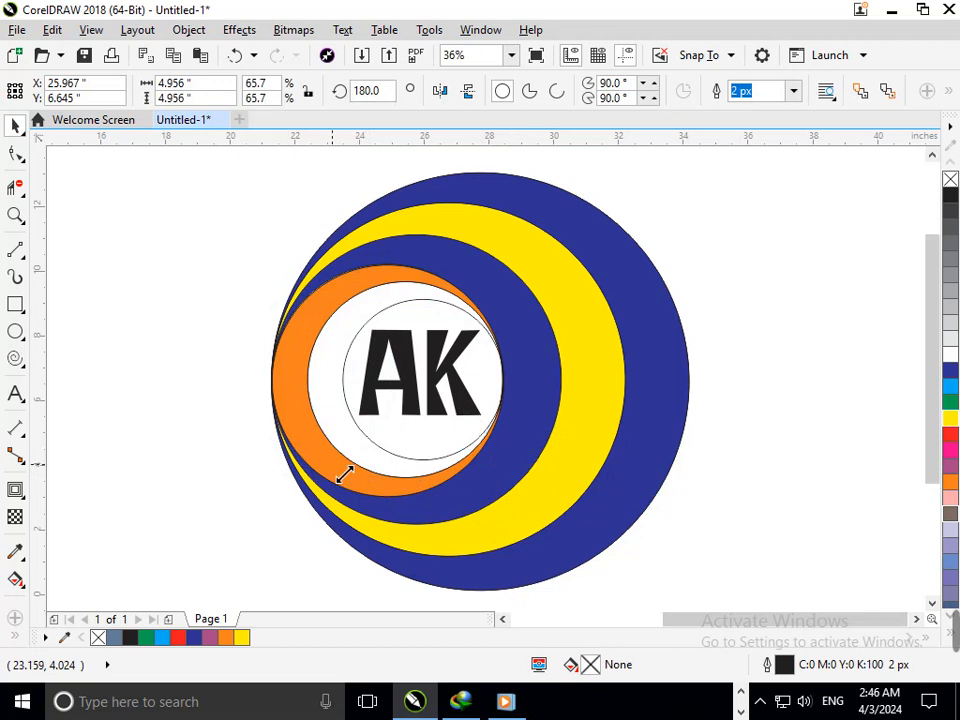
key(ctrl+z)
key(Delete)
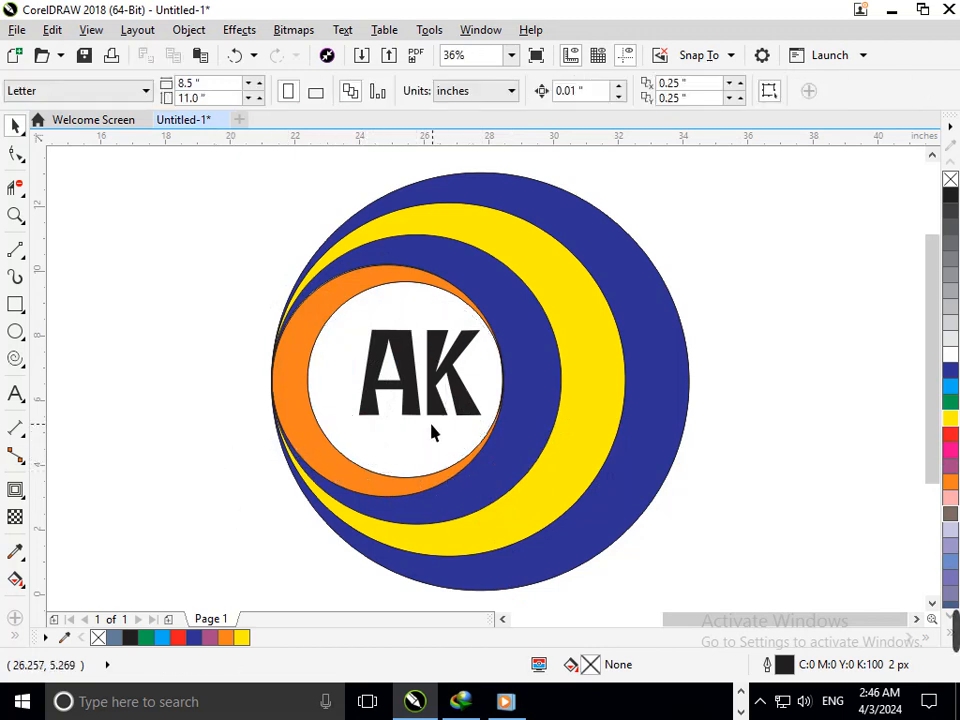
Enlarge the AK lettering to about 4.7 inches wide and 3.3 inches tall and reposition it inside the white circle.
click(415, 415)
drag(352, 422, 337, 451)
drag(437, 411, 408, 415)
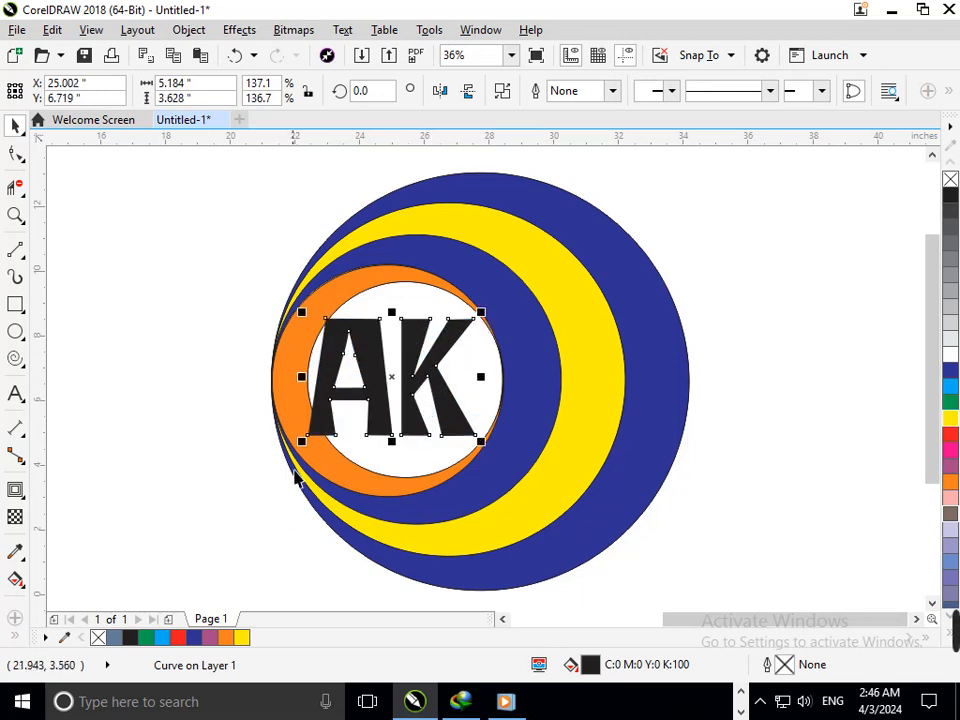
drag(305, 460, 315, 452)
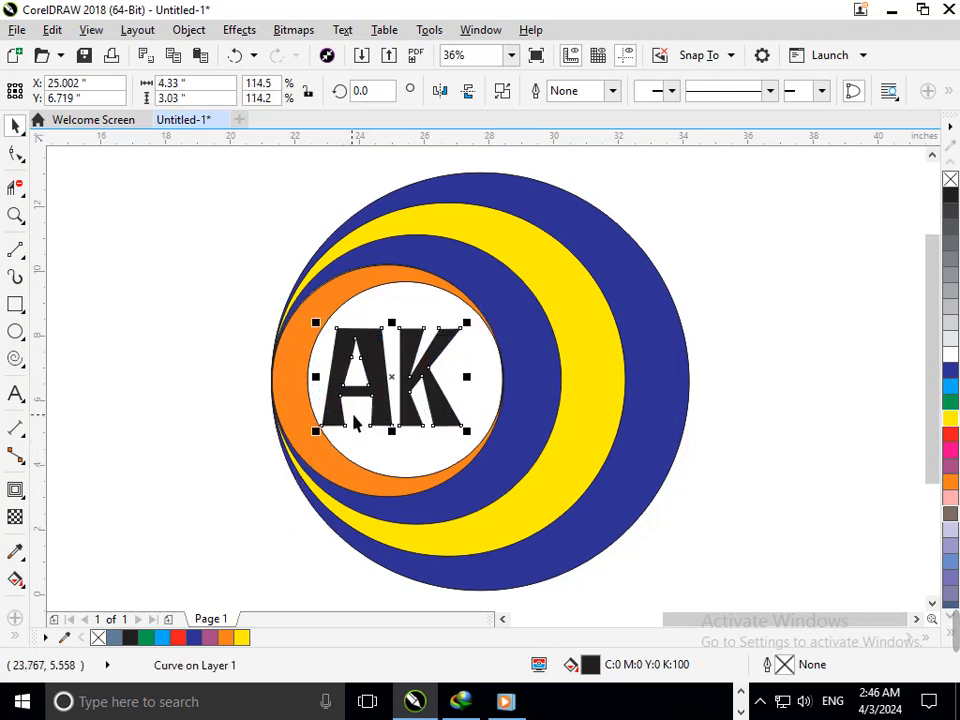
drag(393, 413, 401, 407)
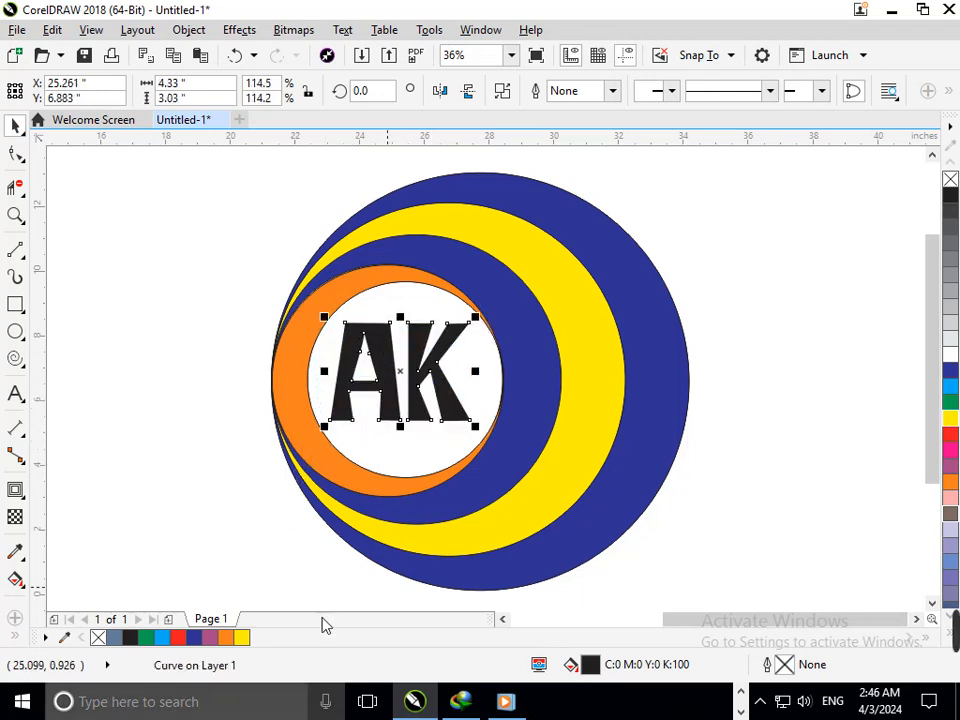
drag(482, 443, 491, 452)
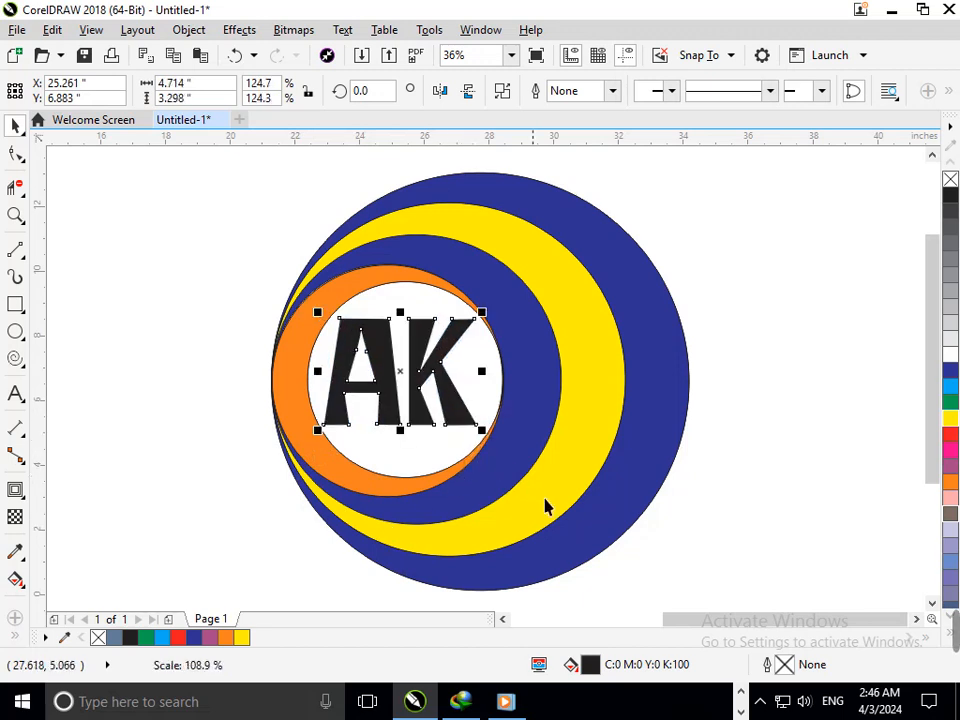
click(741, 500)
Try breaking the AK curve apart into separate objects and undo the break.
double_click(421, 407)
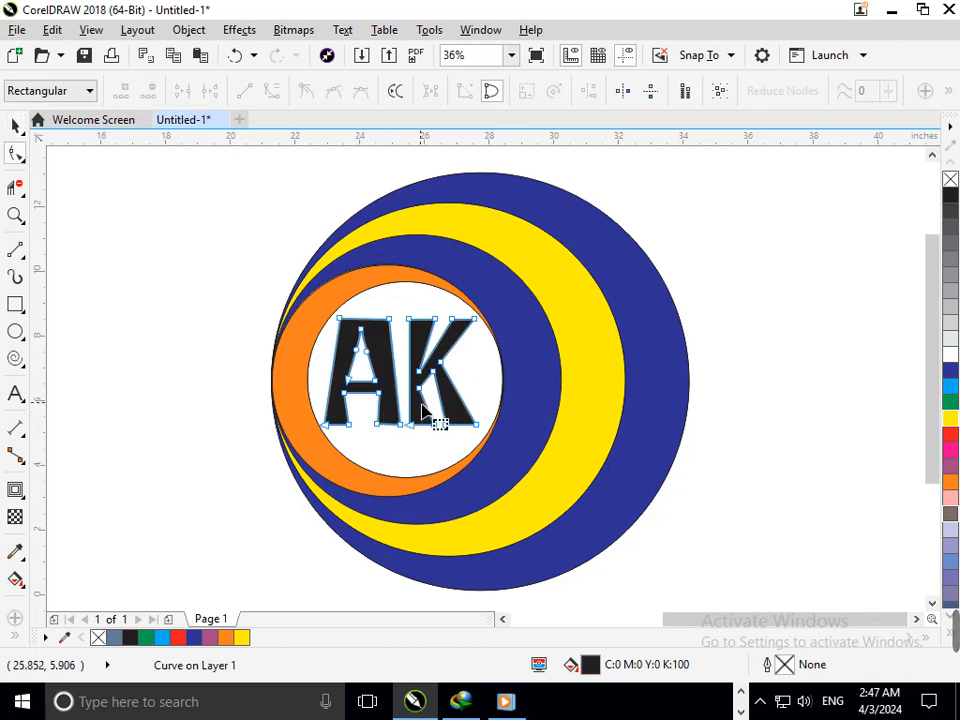
click(186, 33)
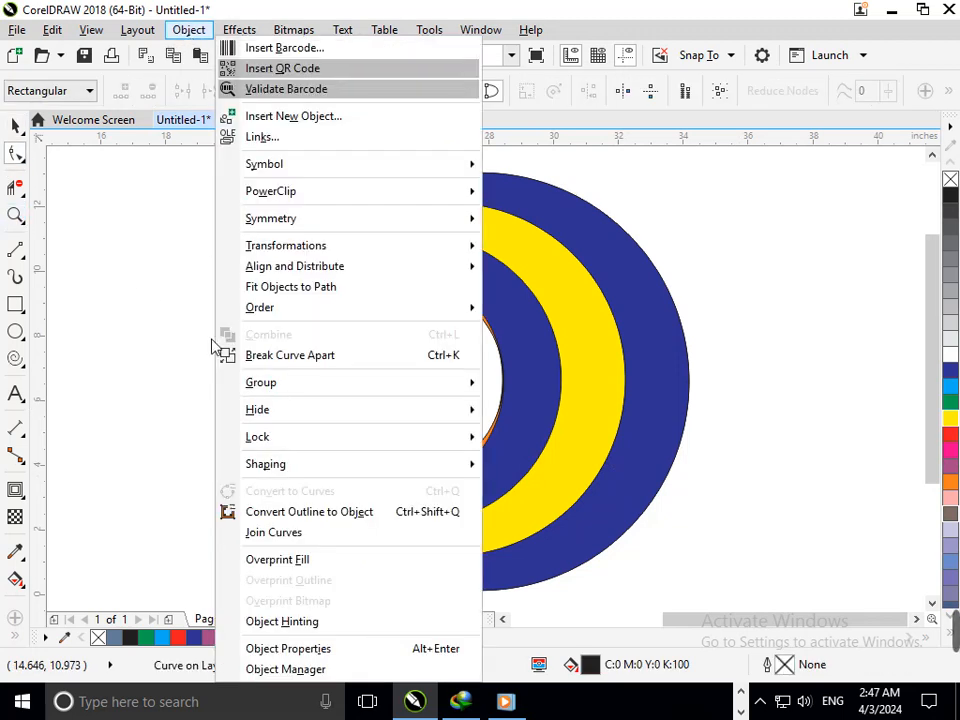
click(300, 356)
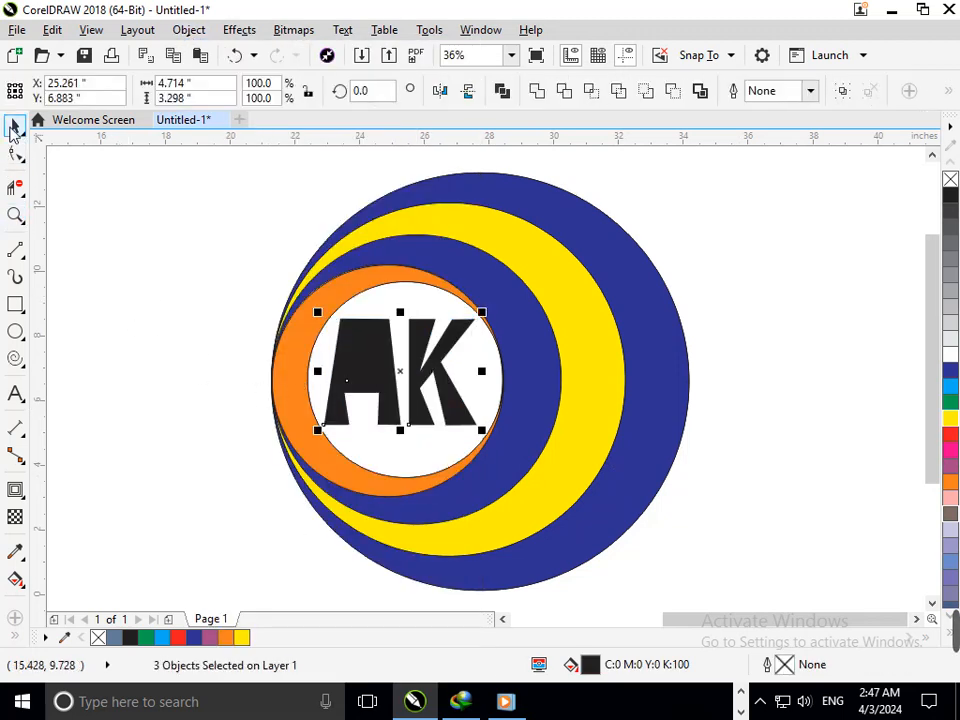
key(ctrl+z)
click(262, 440)
drag(394, 390, 434, 400)
click(188, 29)
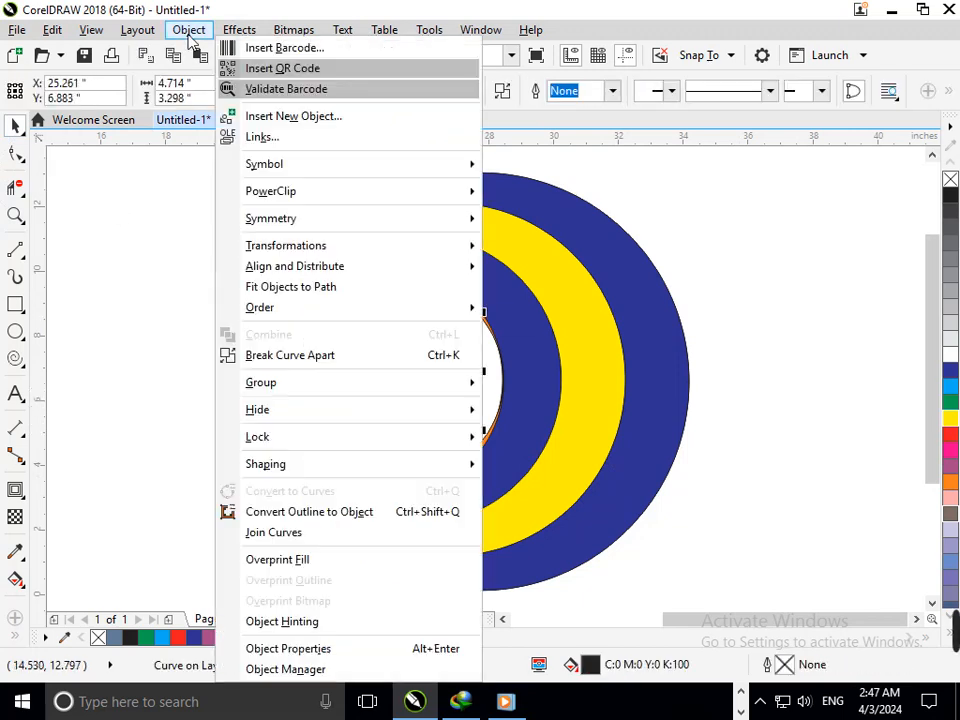
click(300, 354)
key(ctrl+l)
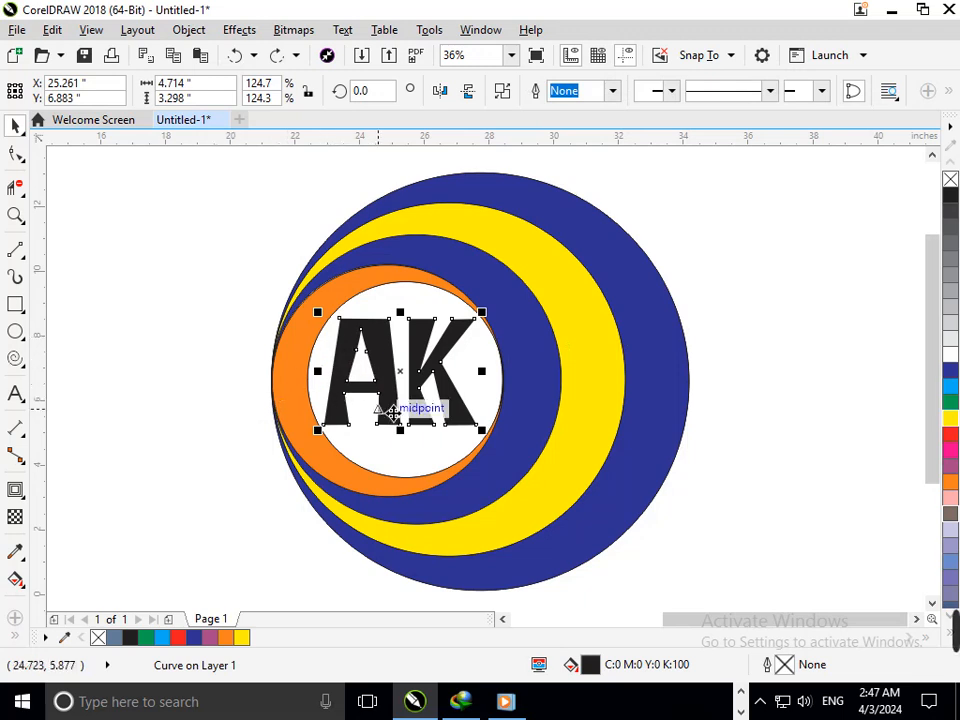
key(F10)
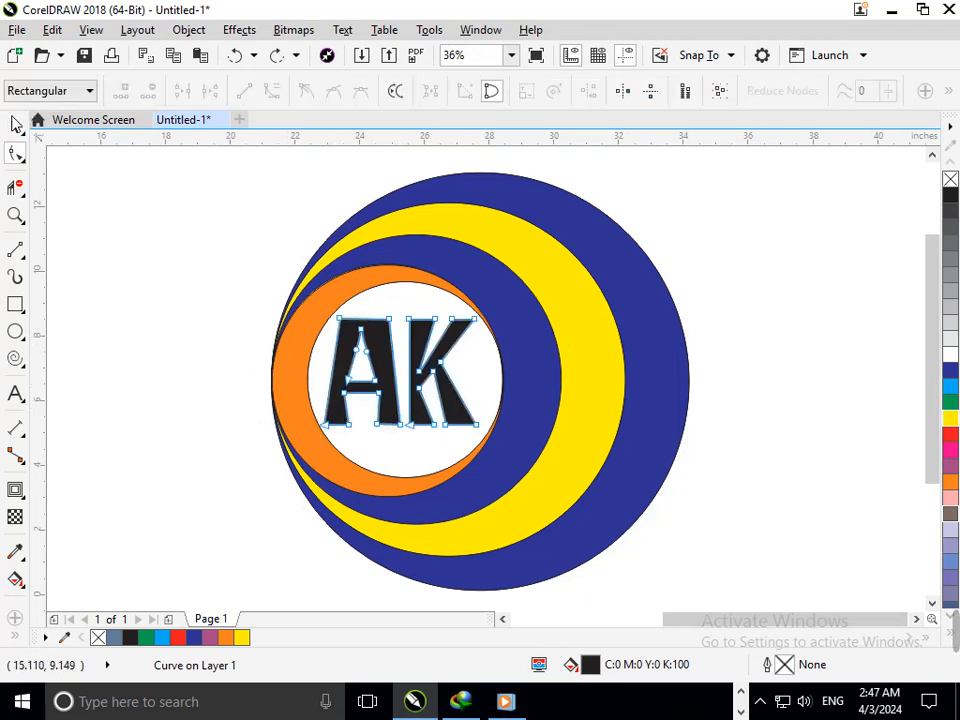
Draw a square of about 3.475 inches per side in the empty area beside the blue circle's left edge.
click(15, 125)
click(113, 268)
click(360, 388)
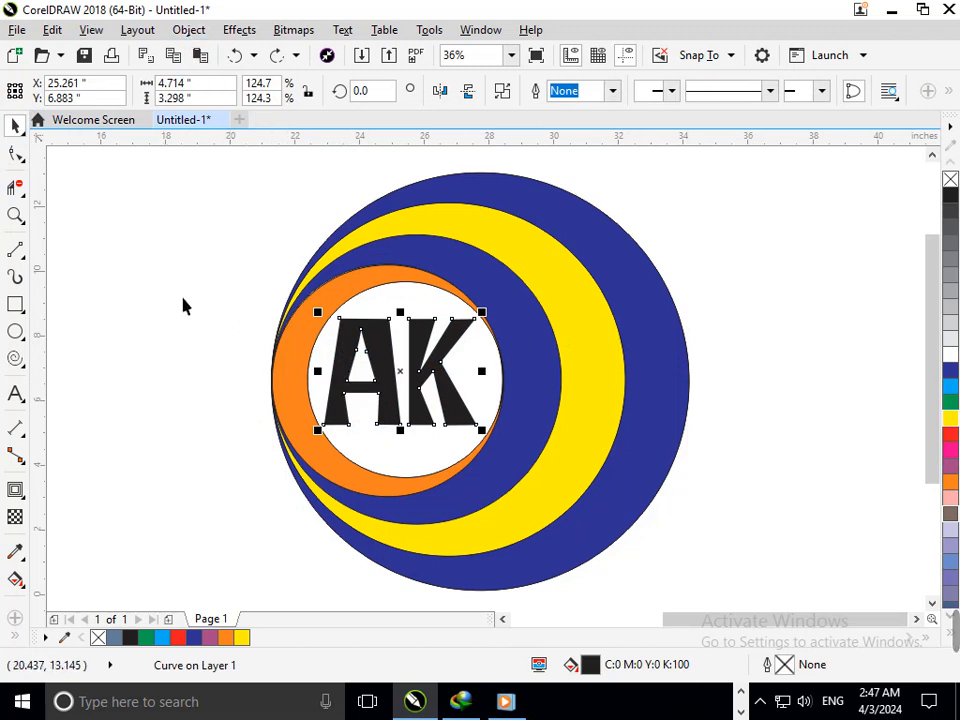
click(115, 318)
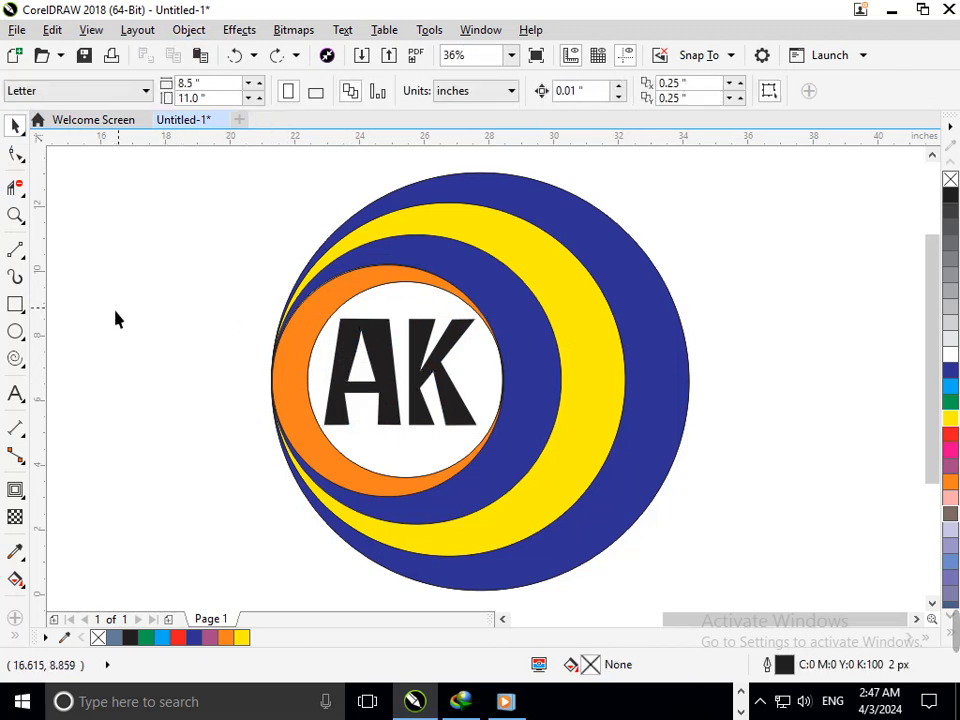
click(23, 311)
click(38, 305)
drag(98, 270, 216, 393)
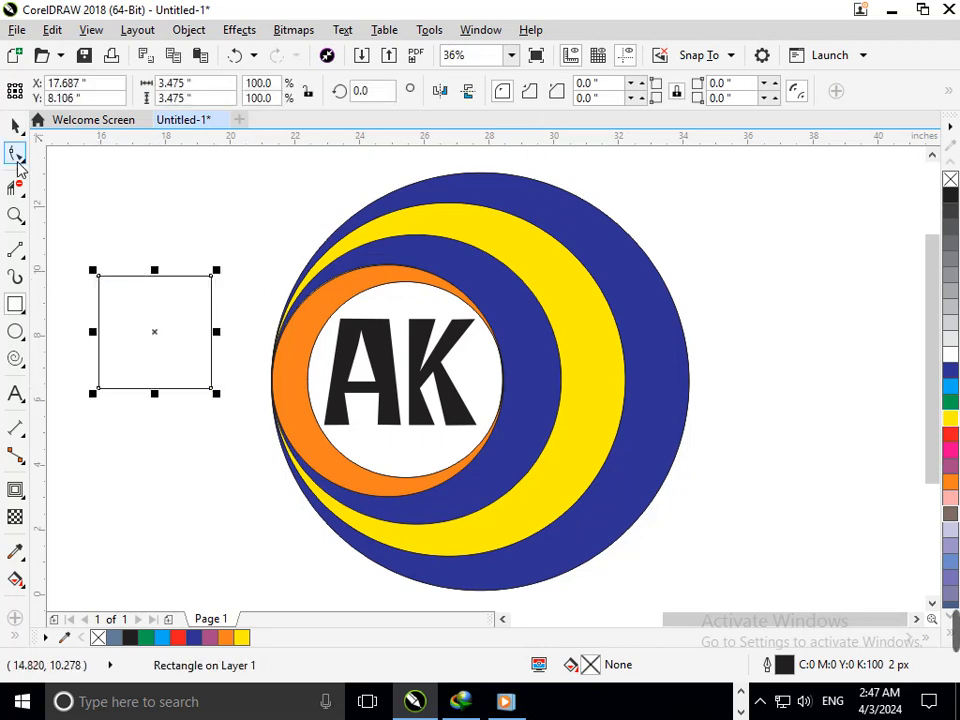
Convert the square to curves and bring its two upper corner nodes together at the middle to form a triangle.
click(16, 157)
drag(99, 278, 156, 277)
key(ctrl+z)
key(ctrl+q)
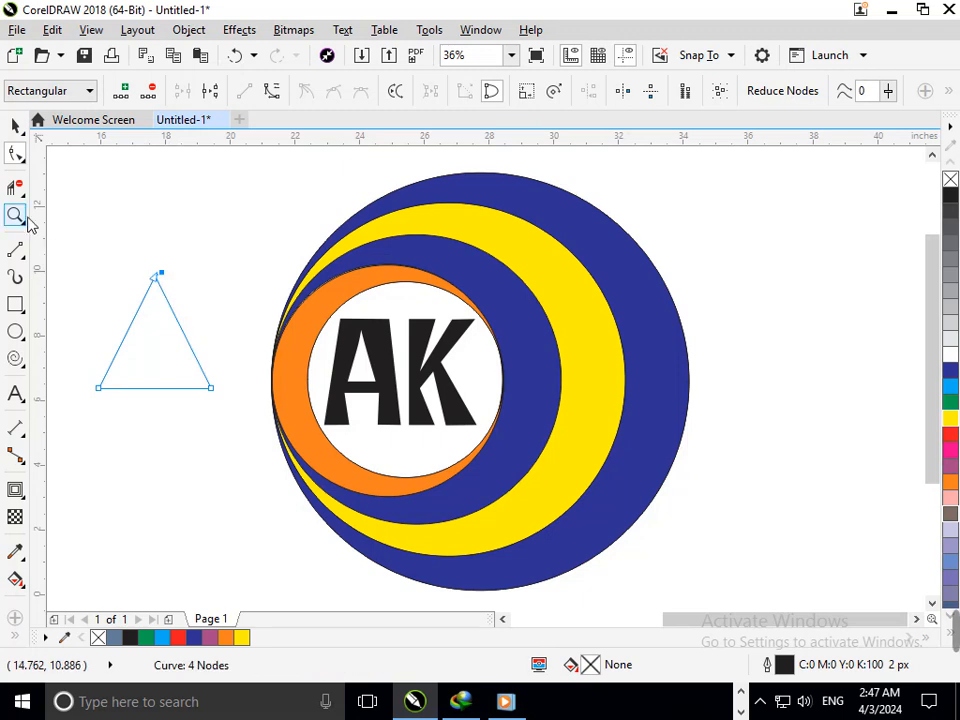
Place the triangle over the opening of the letter A, scale it to about 1.3 by 1.6 inches and fill it with 10% black.
click(17, 124)
click(180, 381)
drag(186, 389, 390, 398)
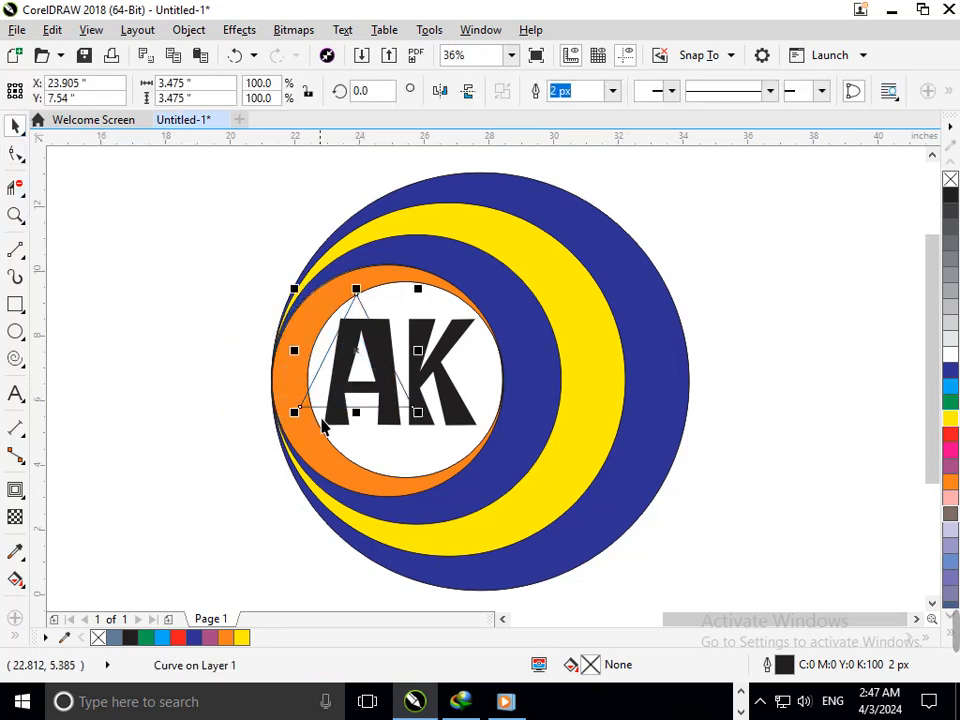
mouse_move(306, 428)
mouse_down()
mouse_move(344, 400)
mouse_move(318, 420)
mouse_up()
scroll(350, 390, up, 4)
drag(472, 455, 471, 489)
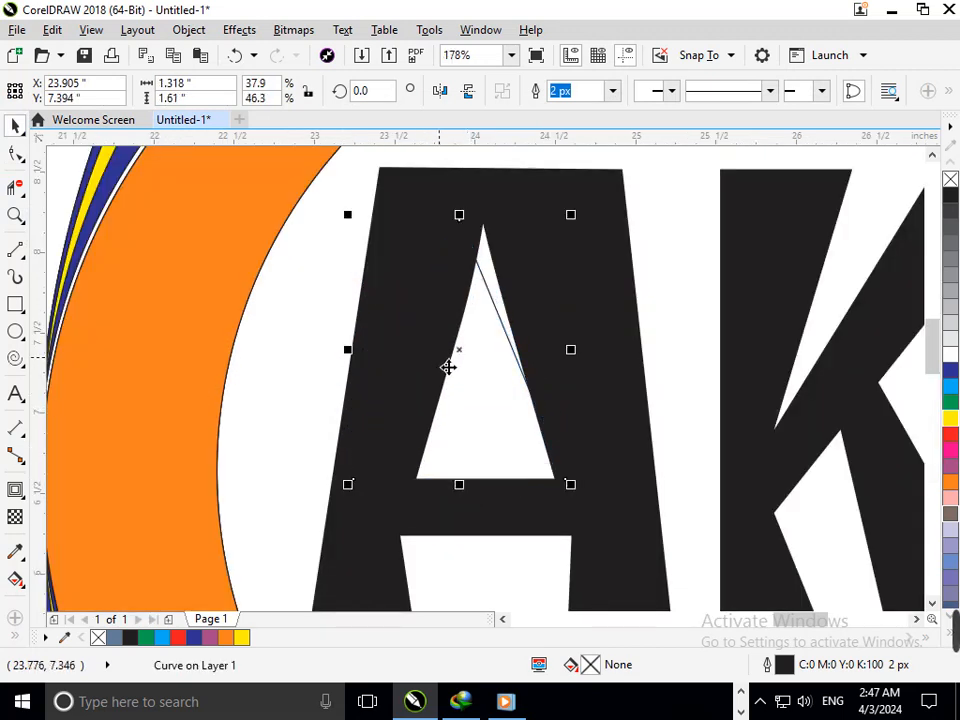
click(949, 343)
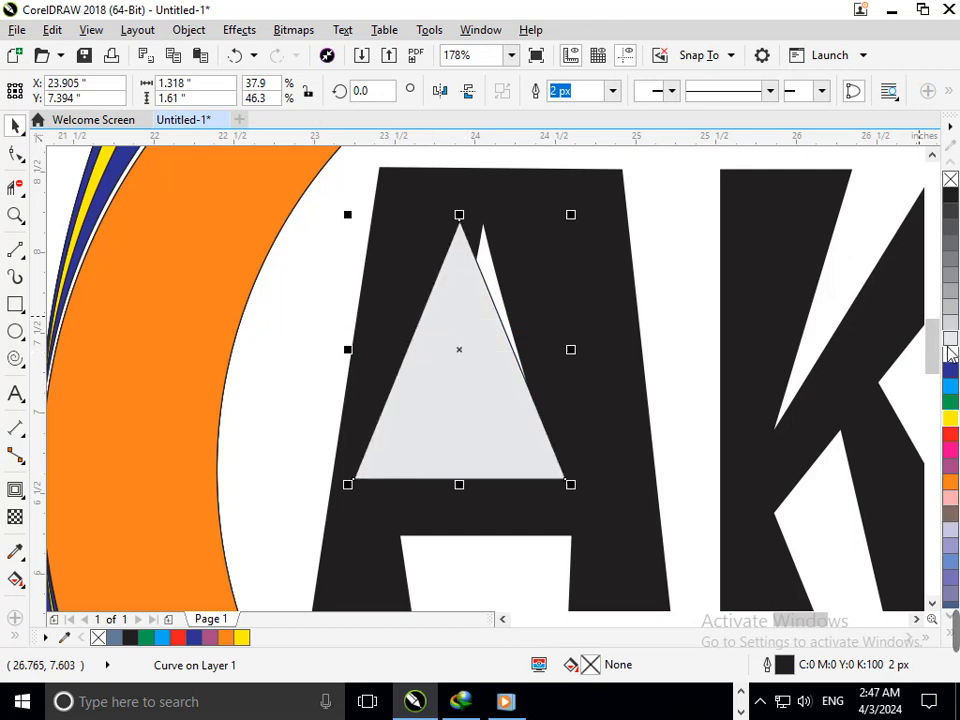
Adjust the triangle's apex and lower corner nodes so it covers the inner opening of the A with straight sides.
click(16, 150)
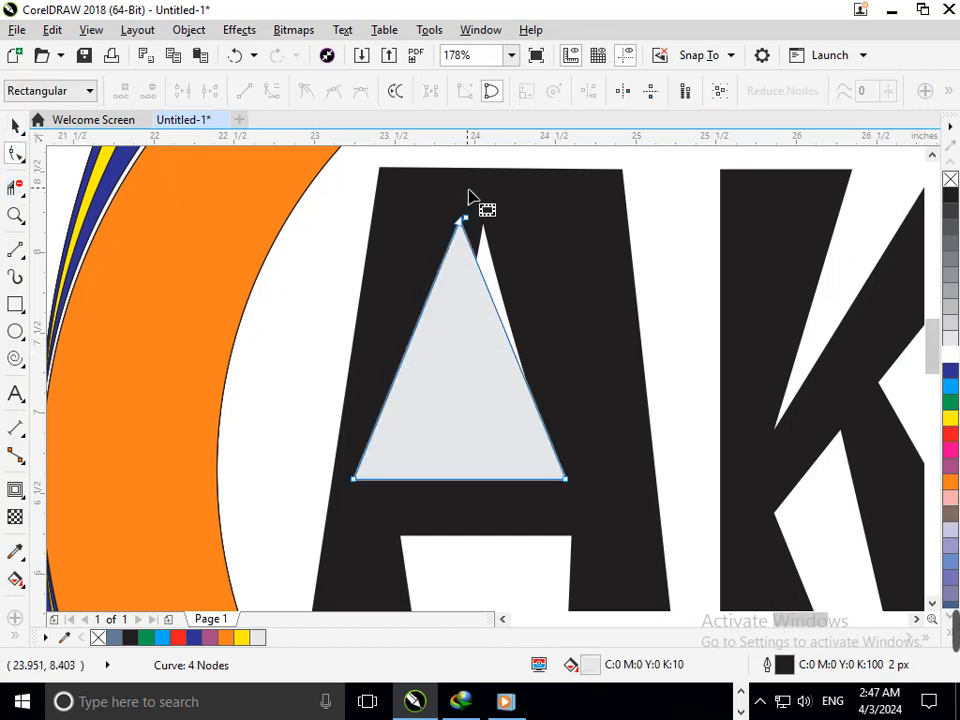
drag(463, 226, 484, 230)
key(ctrl+z)
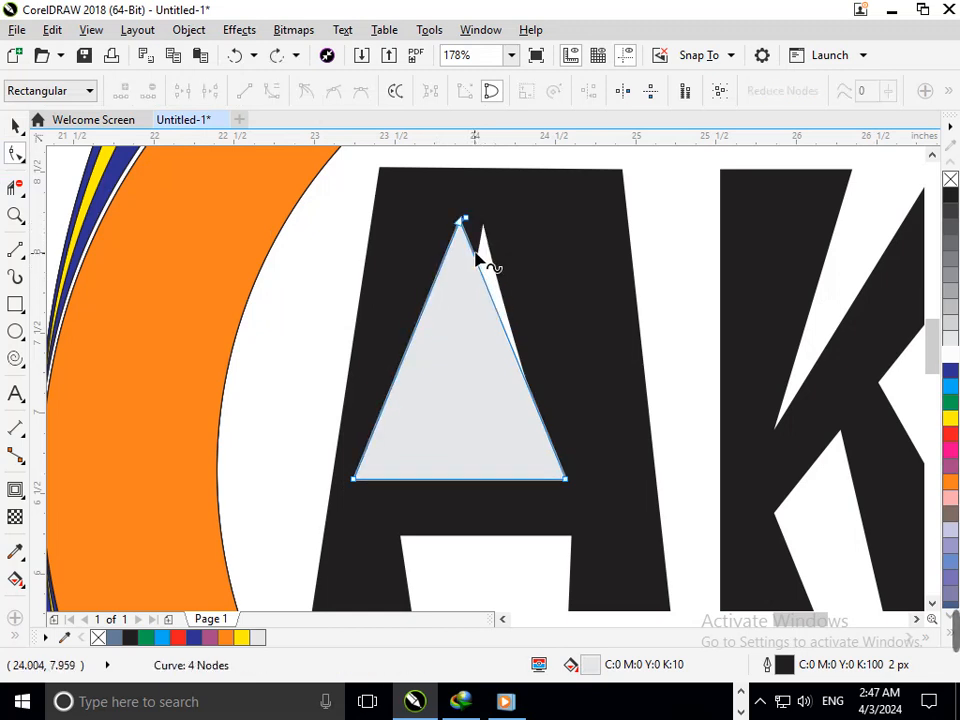
drag(463, 220, 489, 234)
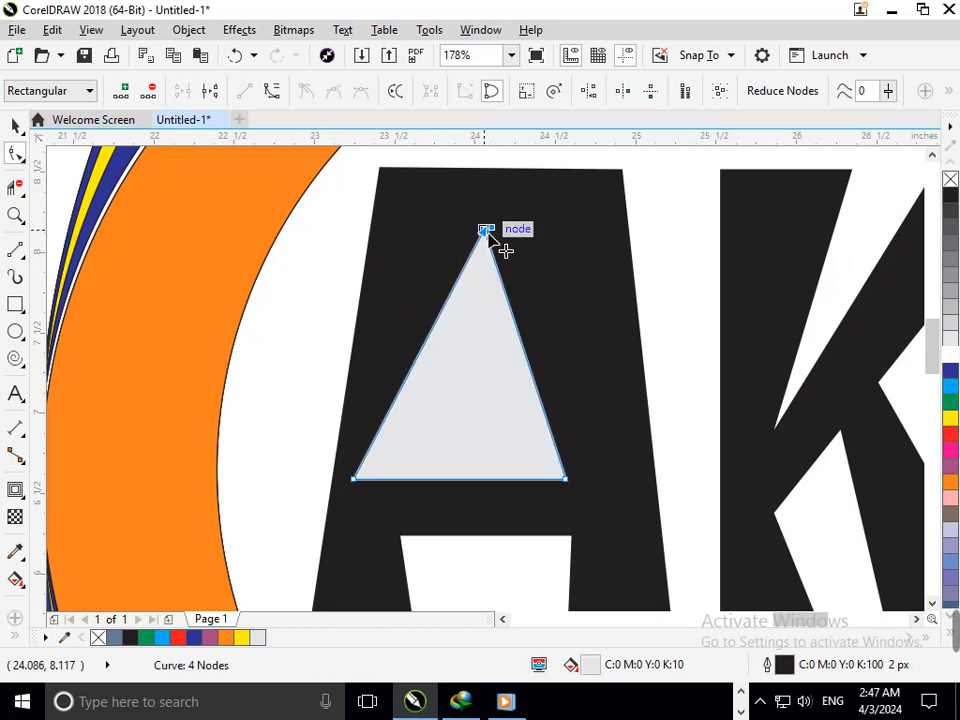
drag(353, 480, 415, 479)
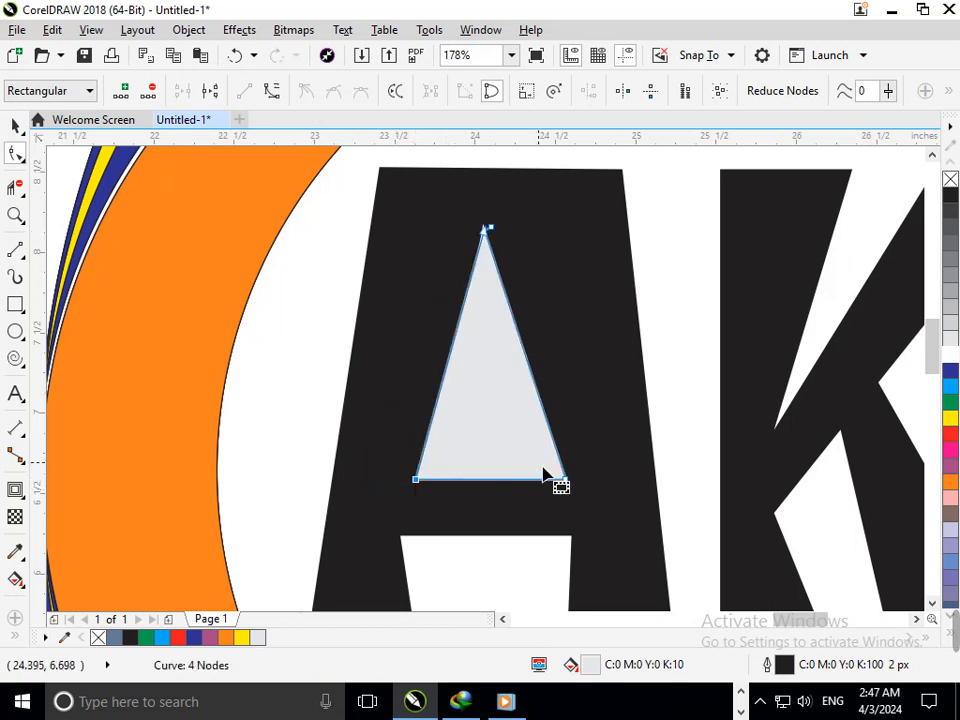
mouse_move(565, 481)
mouse_down()
mouse_move(501, 480)
mouse_move(565, 480)
mouse_up()
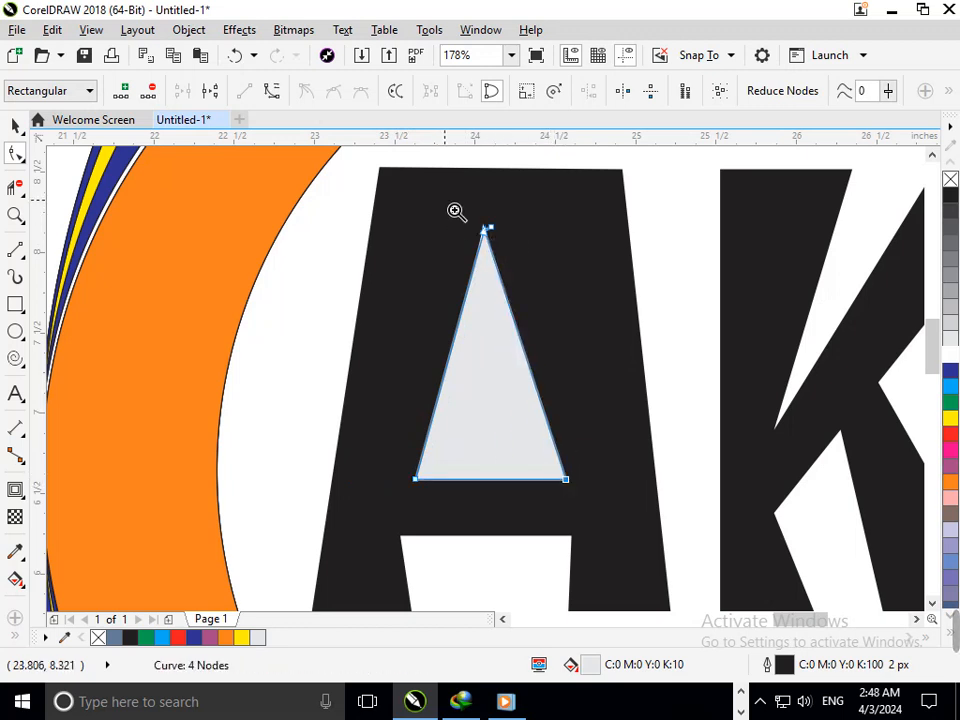
scroll(500, 215, up, 4)
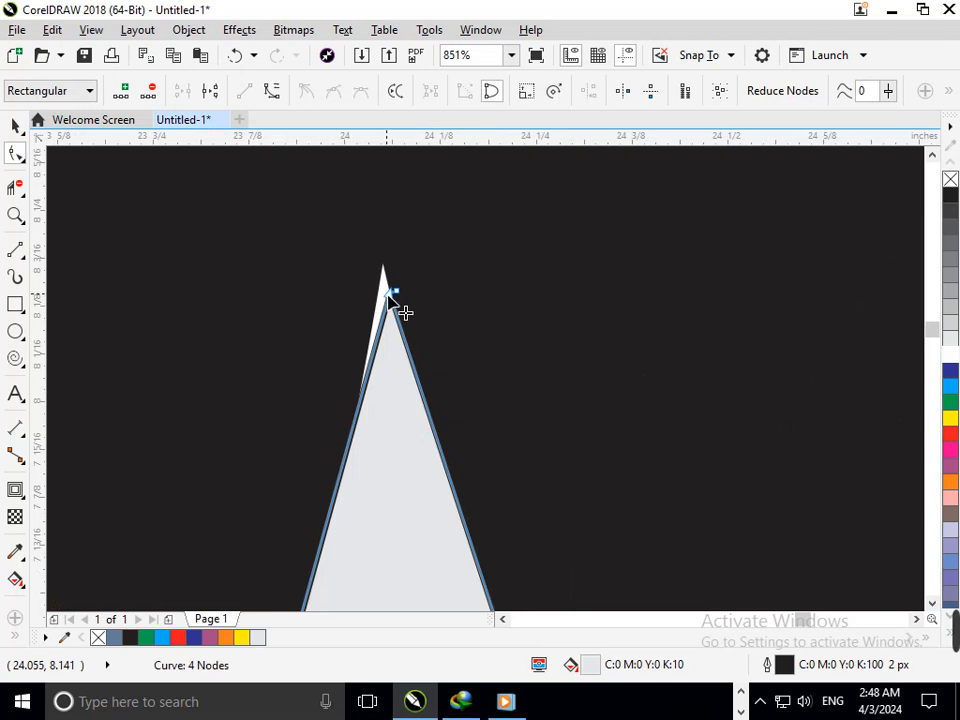
drag(386, 290, 384, 270)
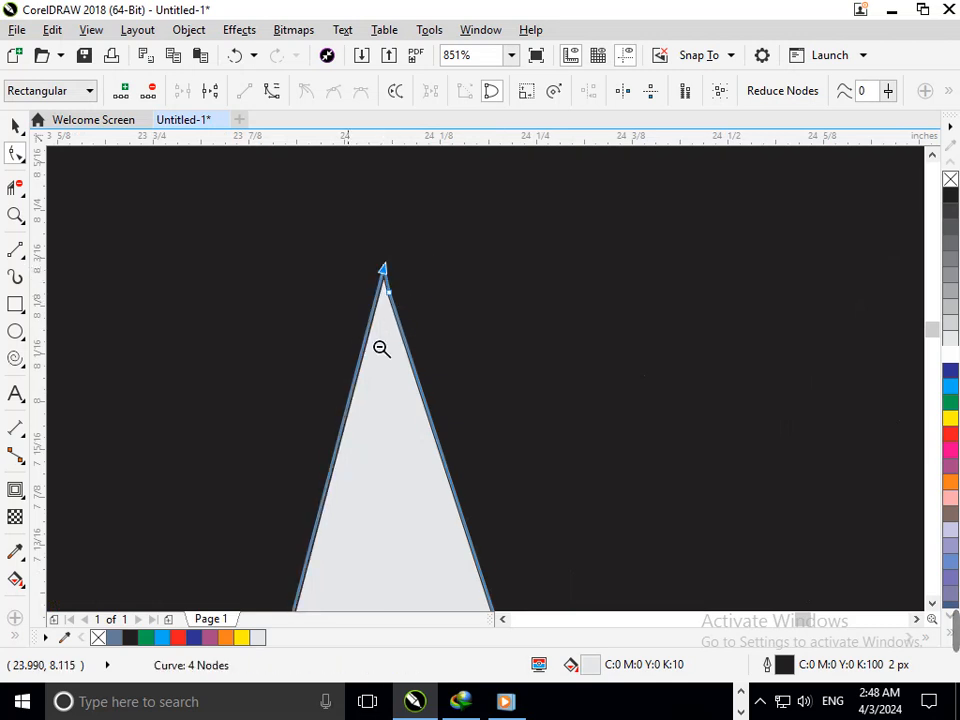
scroll(454, 403, down, 7)
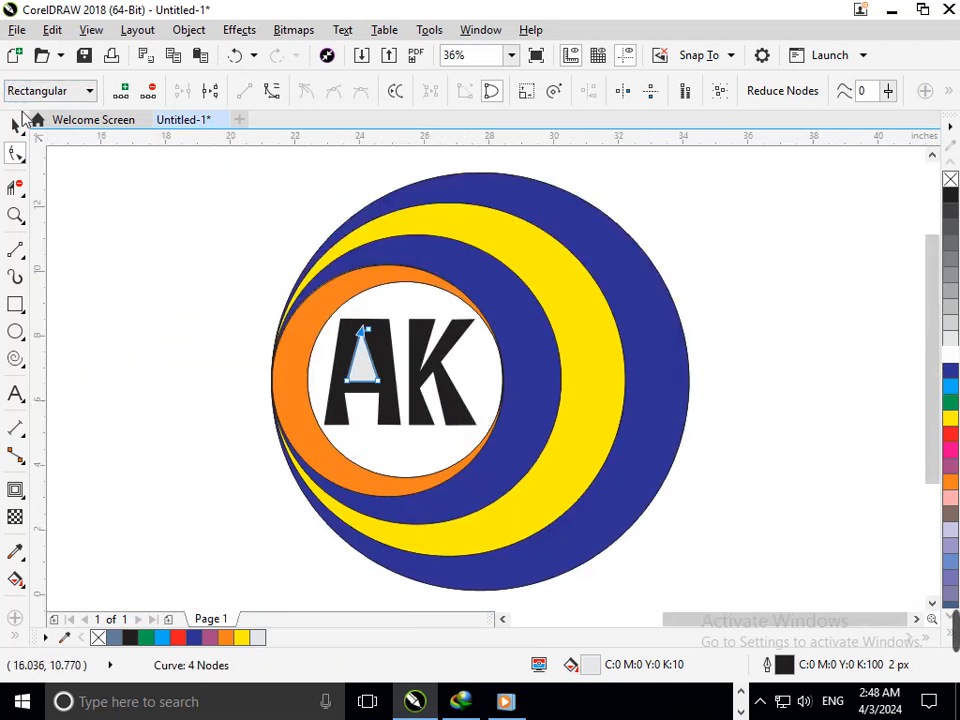
Set both the fill and the outline of the triangle to white.
click(950, 358)
right_click(950, 358)
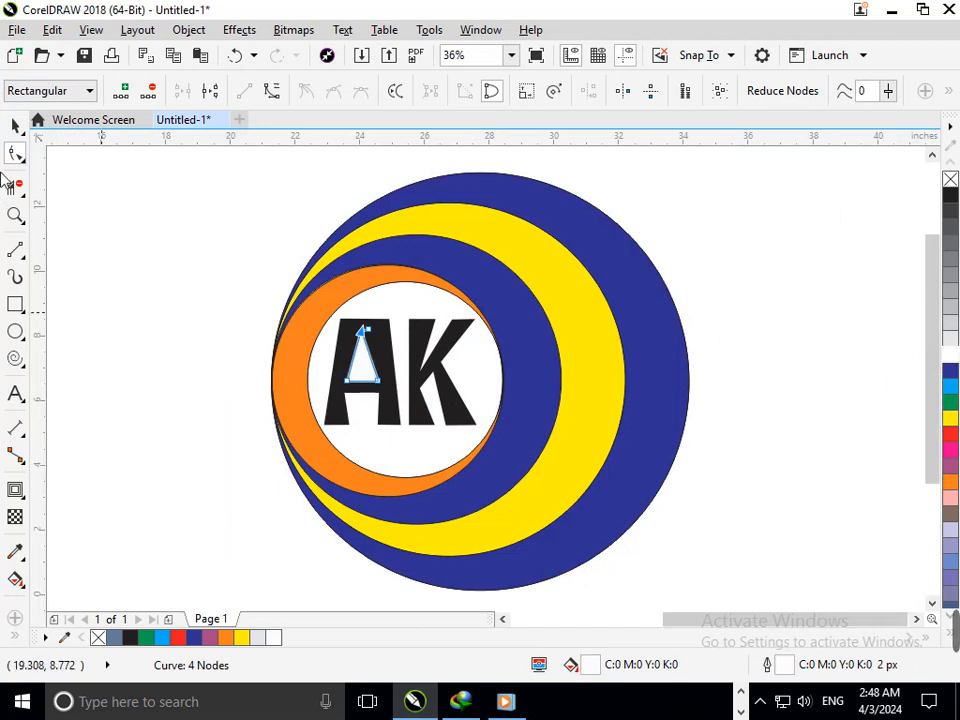
click(15, 126)
click(698, 390)
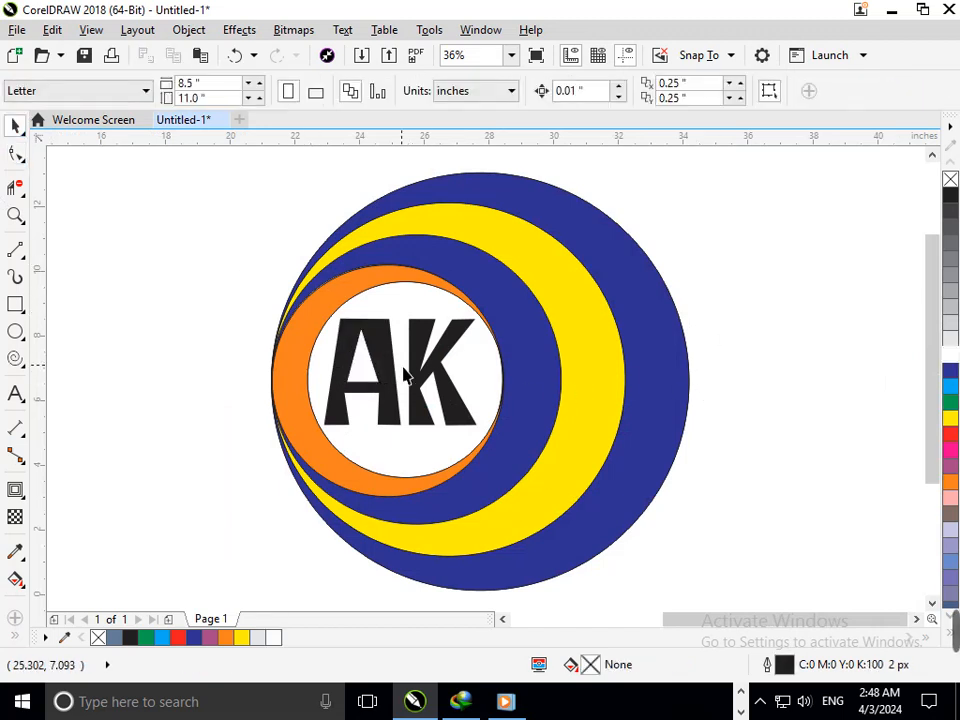
Break the AK curve apart into separate letter objects.
click(396, 420)
click(224, 397)
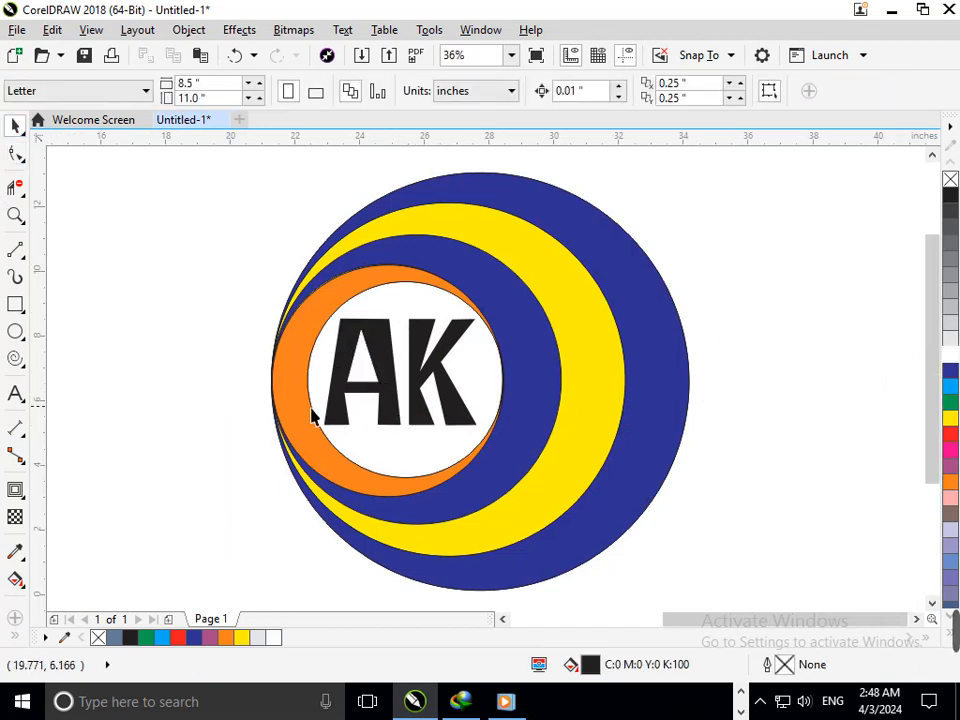
drag(379, 430, 349, 424)
key(ctrl+z)
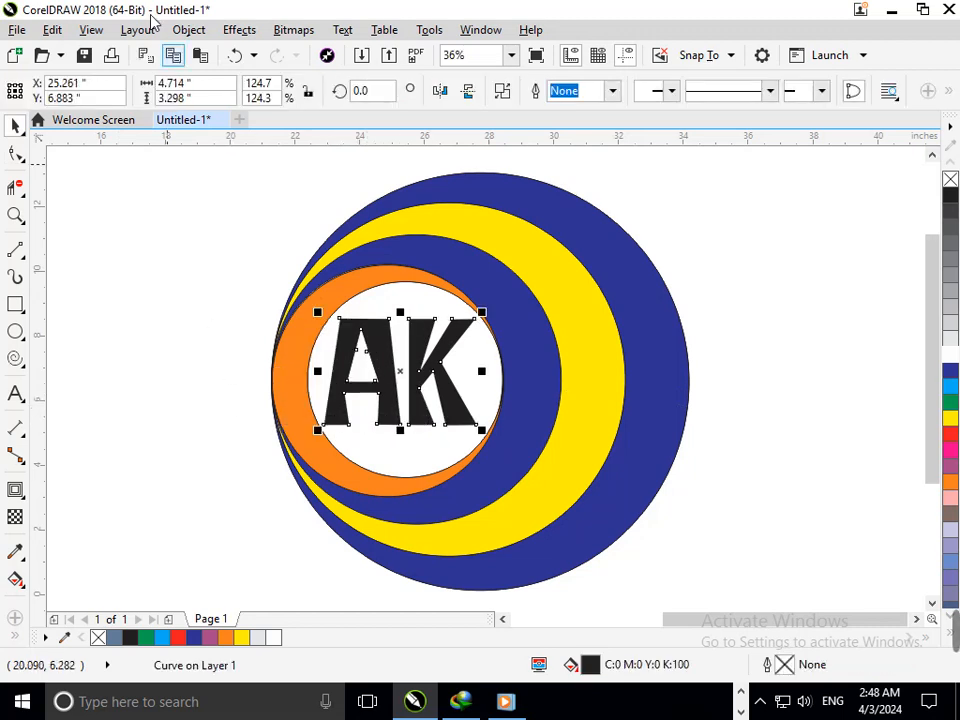
click(190, 30)
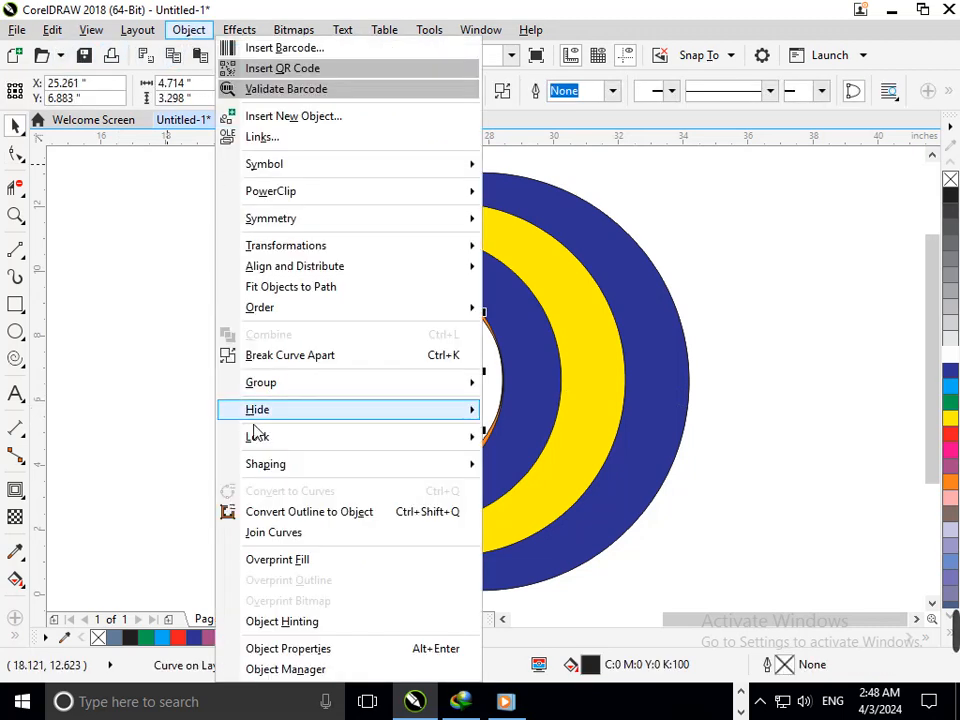
click(232, 354)
click(200, 388)
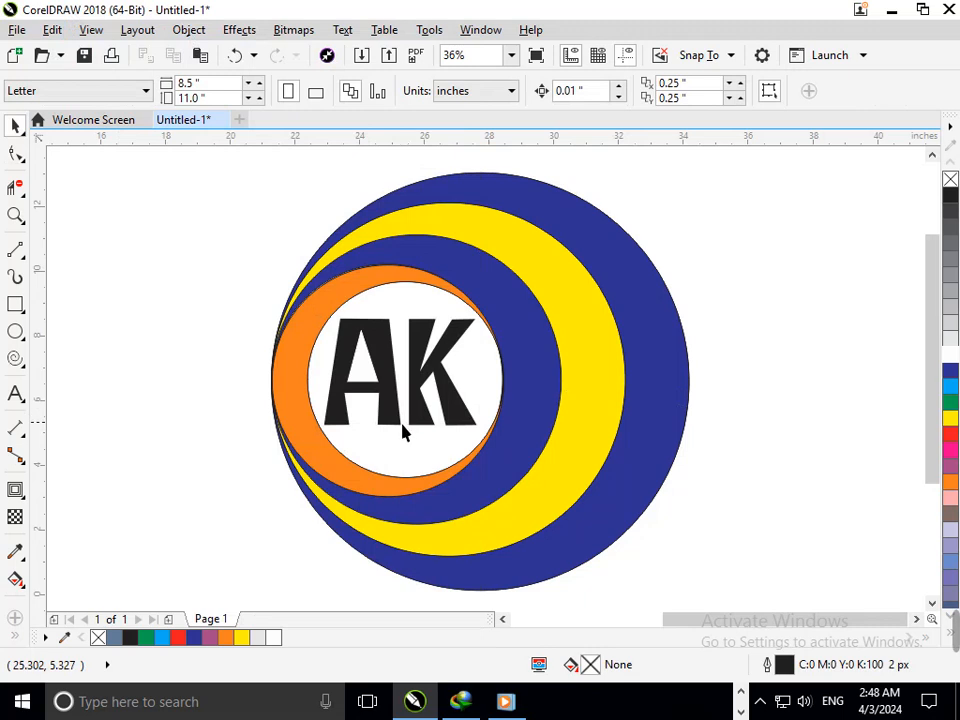
Fill the letter A with green.
click(401, 426)
key(F10)
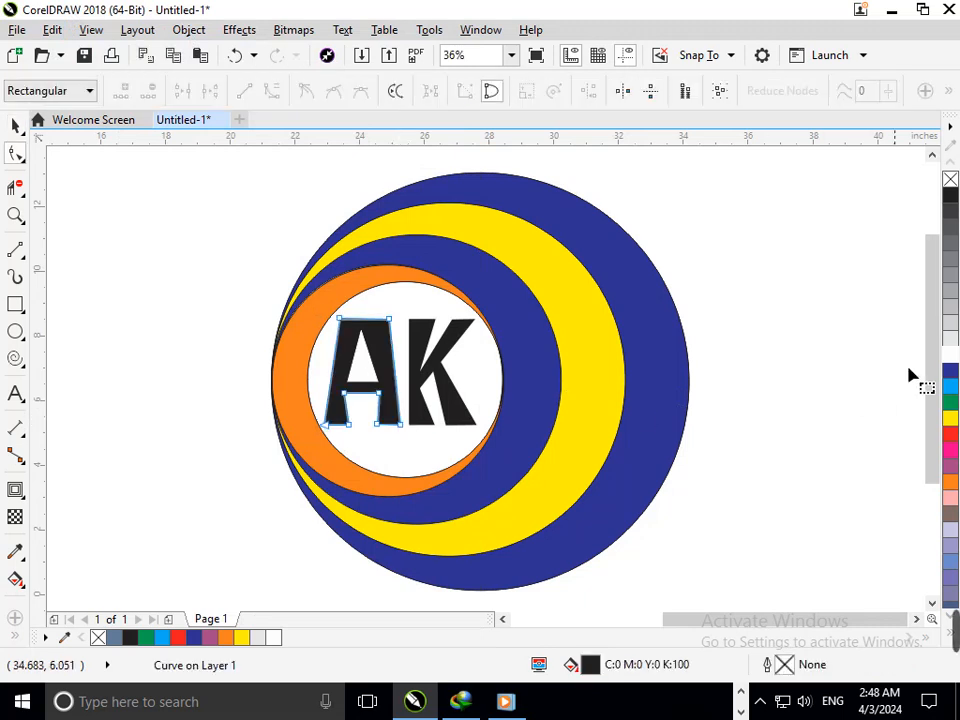
click(950, 403)
click(17, 126)
click(165, 385)
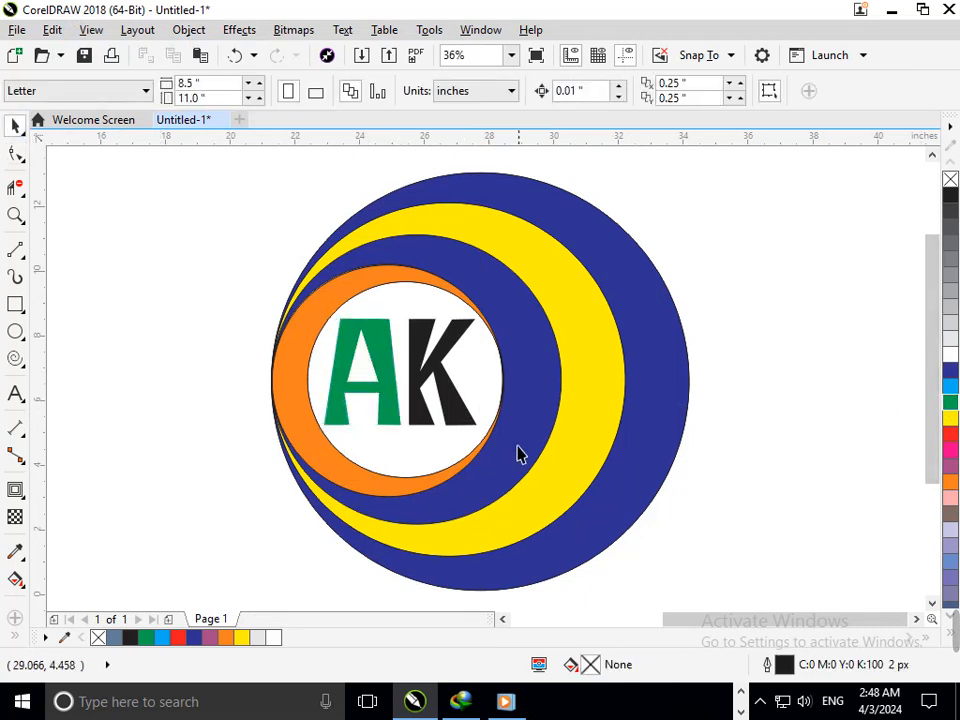
Fill the letter K with red.
click(466, 434)
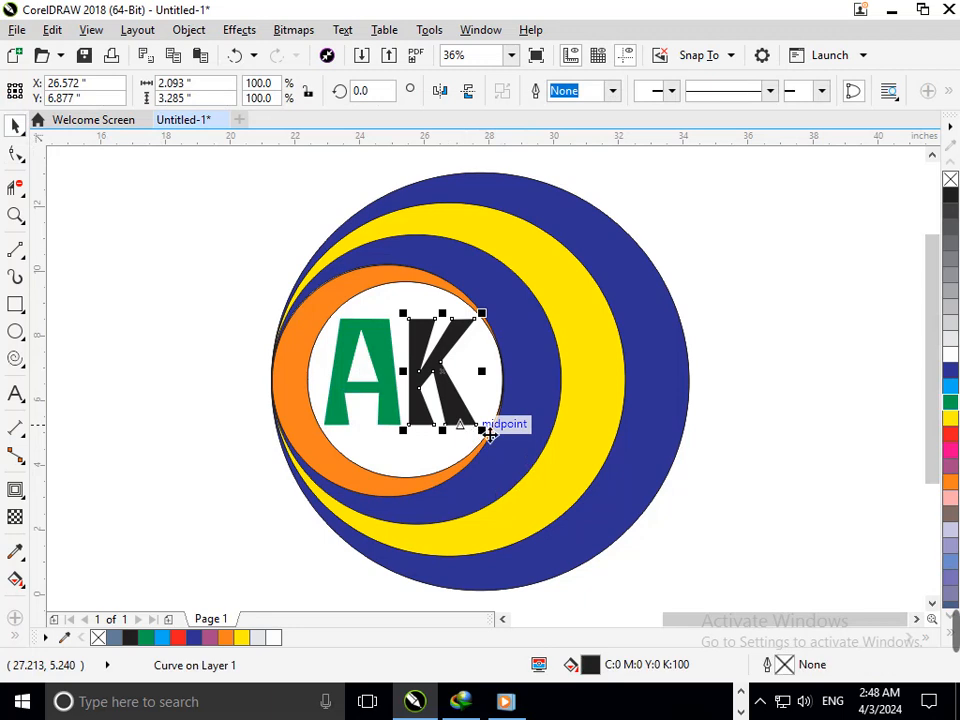
click(950, 435)
click(868, 456)
Delete the inner blue crescent between the yellow and orange crescents.
scroll(450, 320, down, 2)
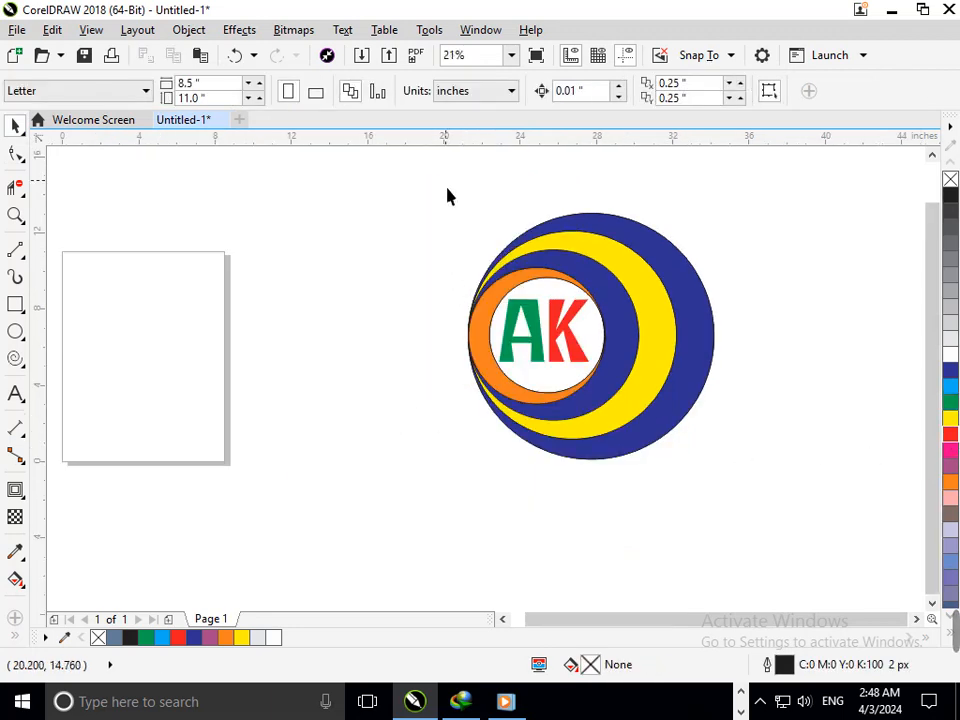
drag(661, 441, 733, 480)
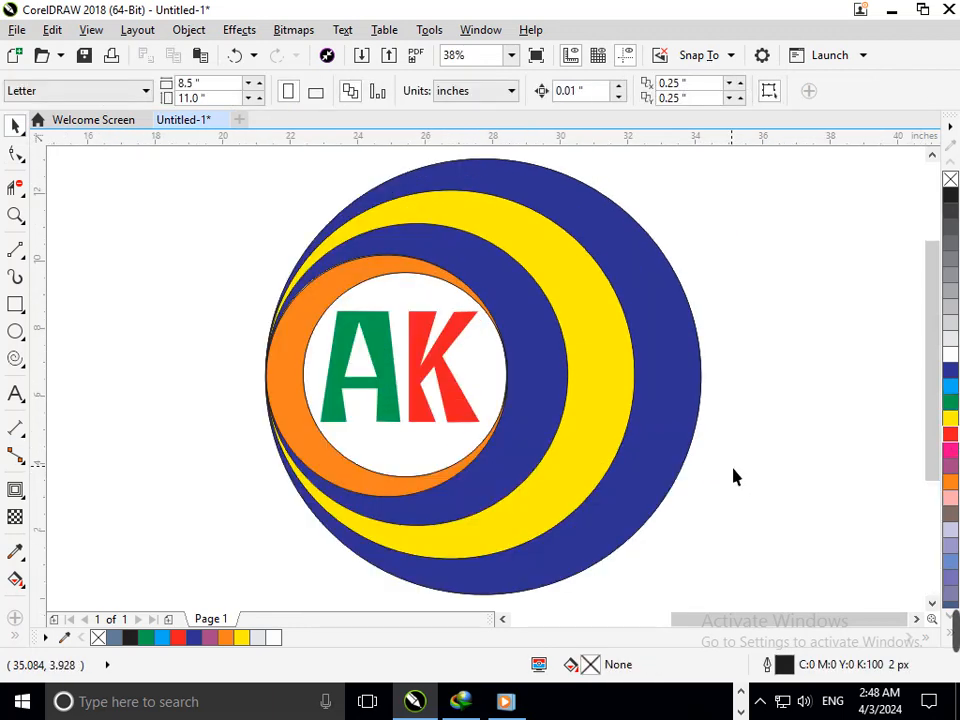
click(437, 485)
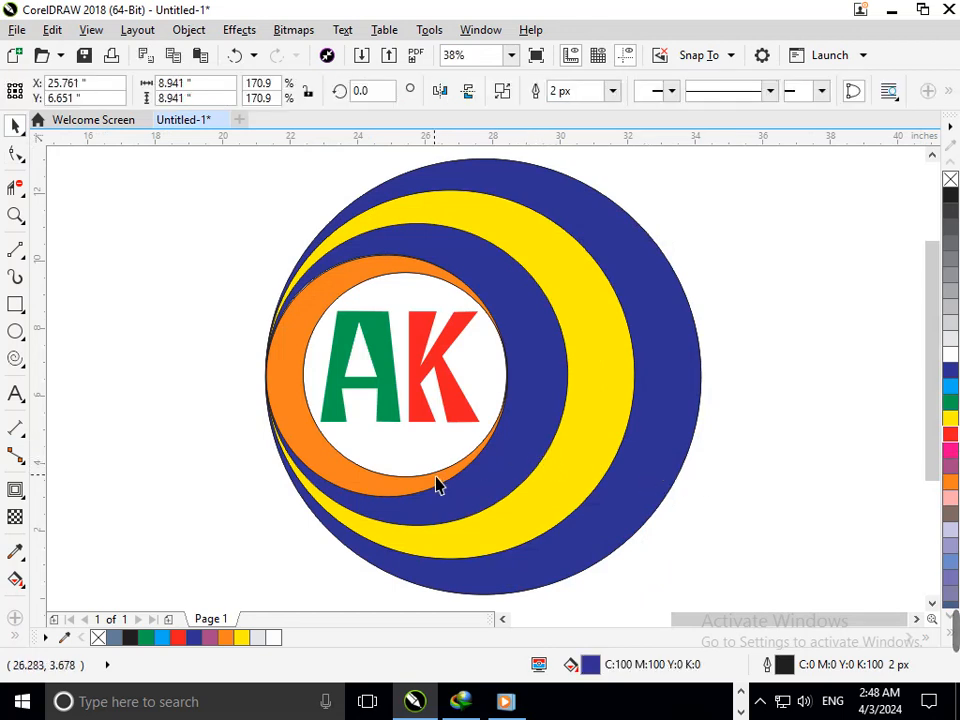
drag(529, 471, 437, 477)
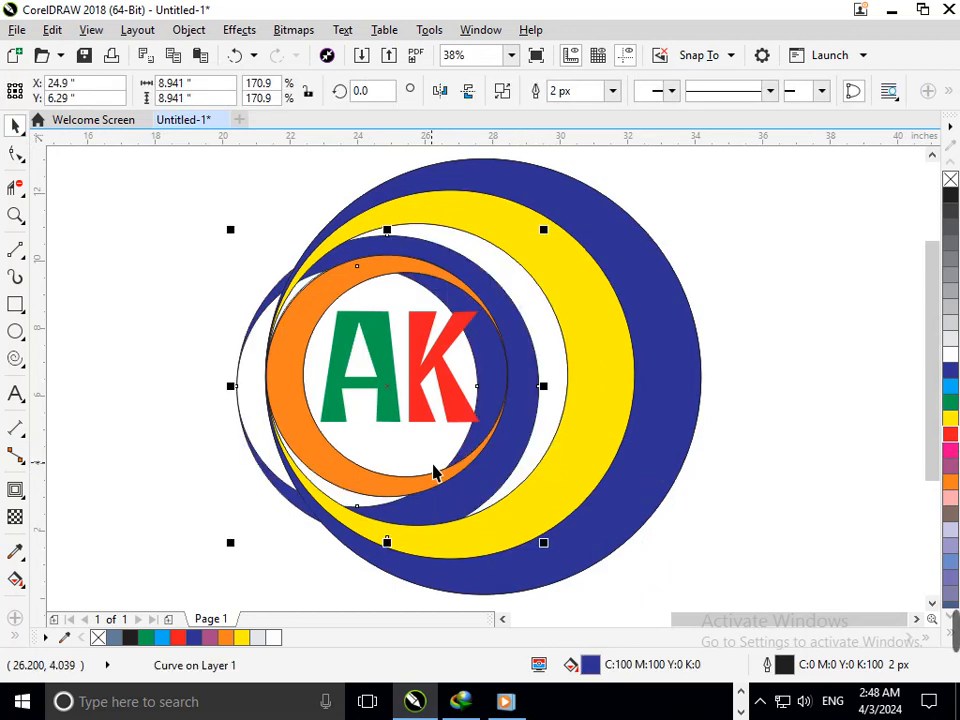
key(Delete)
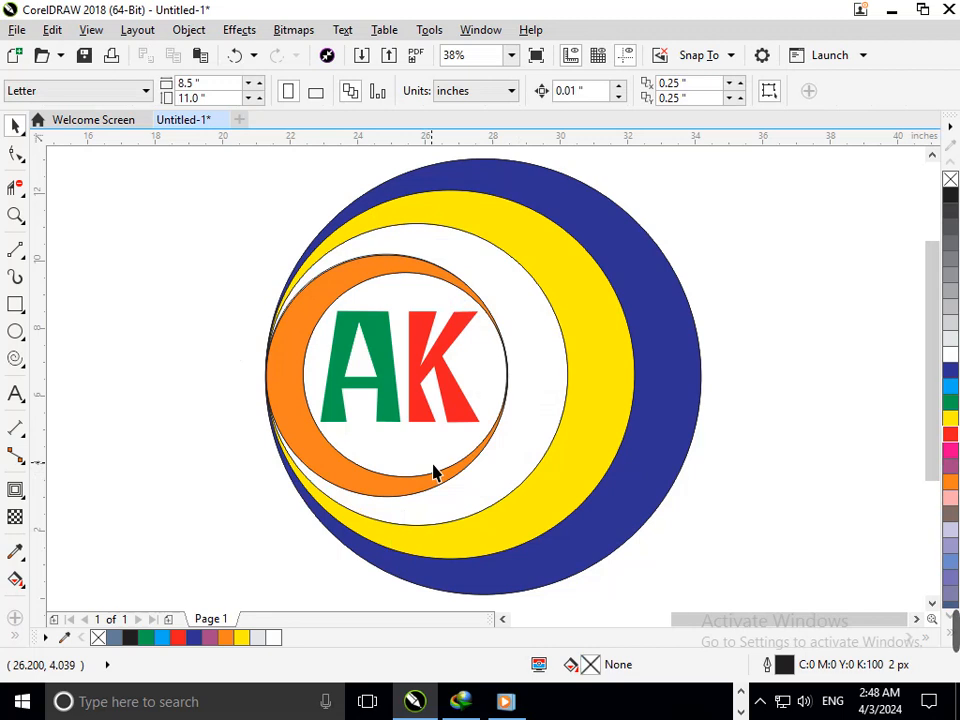
Enlarge the orange crescent, inner circle and AK lettering together to about 7.8 inches across and fit them inside the yellow crescent's inner edge.
drag(255, 251, 541, 540)
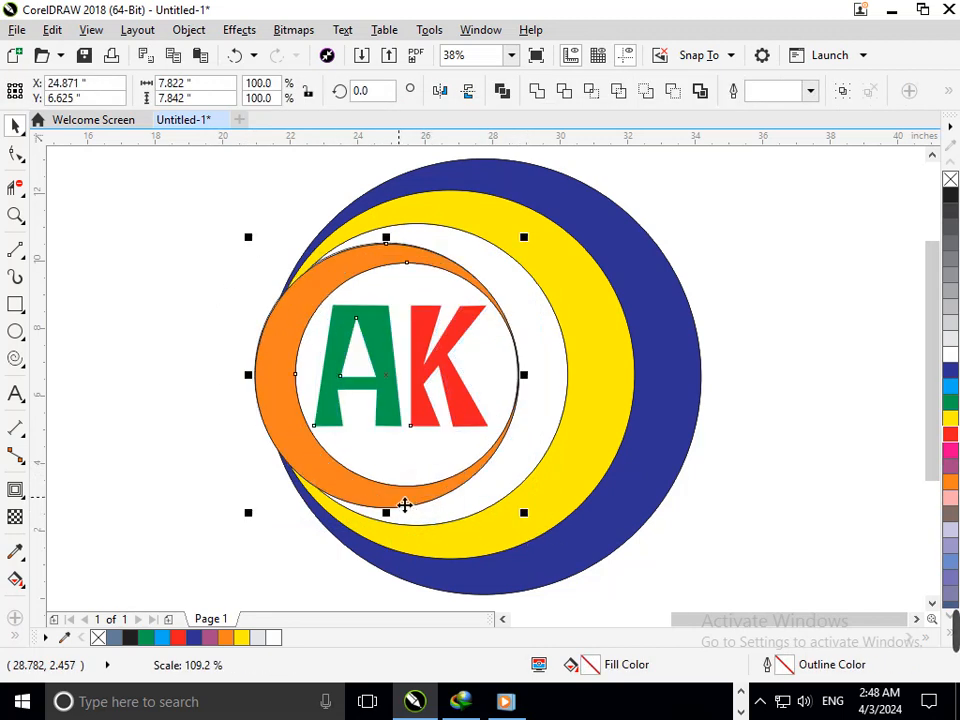
drag(405, 506, 415, 507)
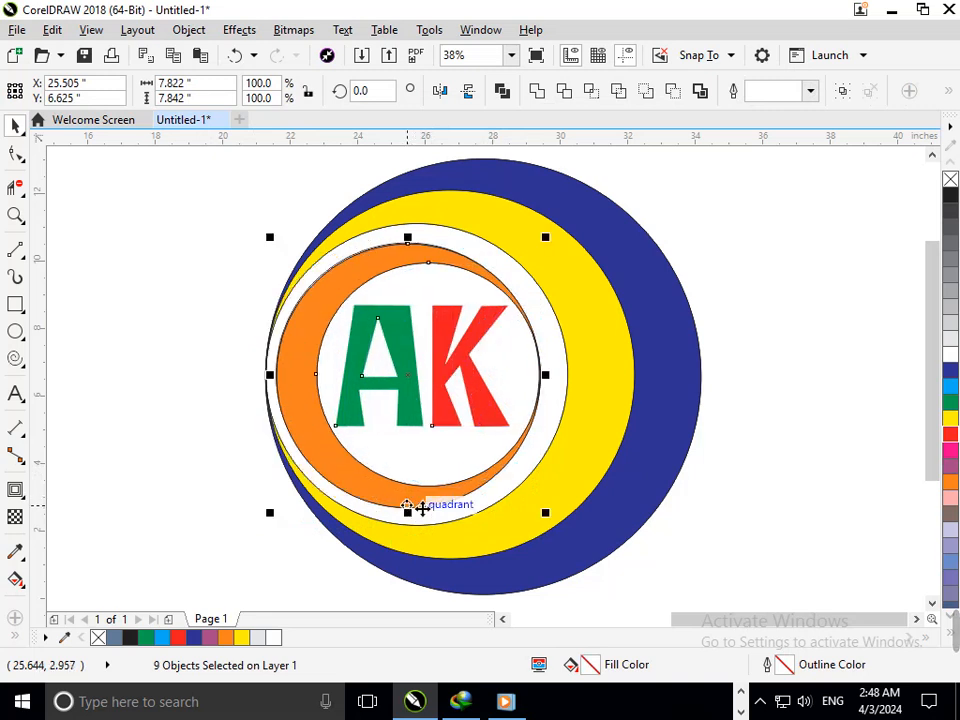
click(821, 468)
Slightly enlarge the AK lettering together with the thin circle outlines around the orange crescent.
scroll(619, 394, down, 2)
key(z)
drag(422, 214, 673, 470)
click(714, 482)
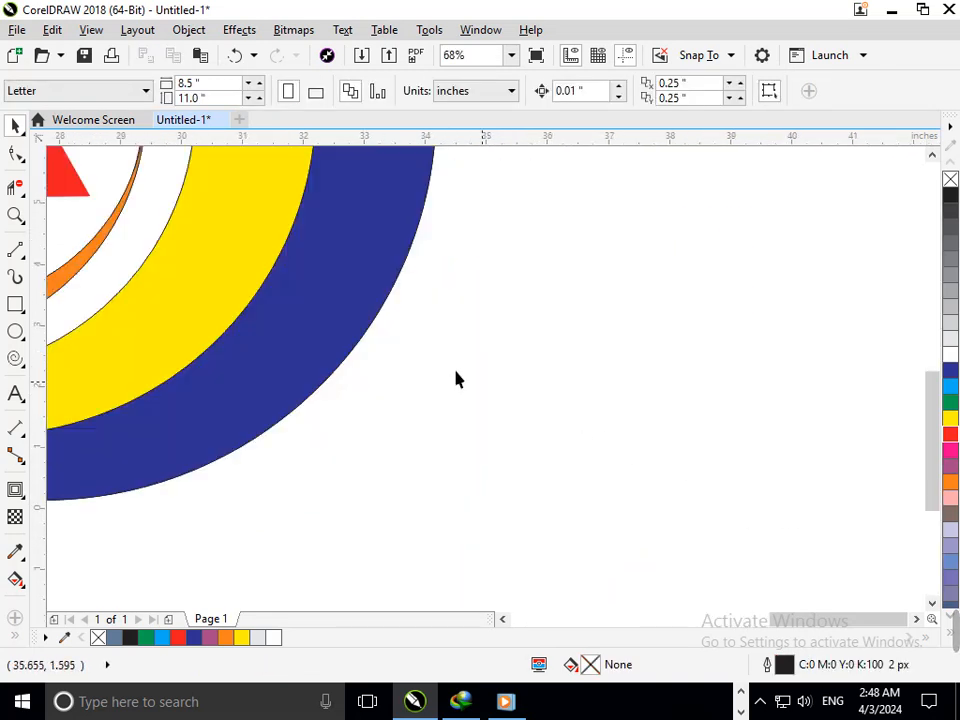
key(F3)
key(F3)
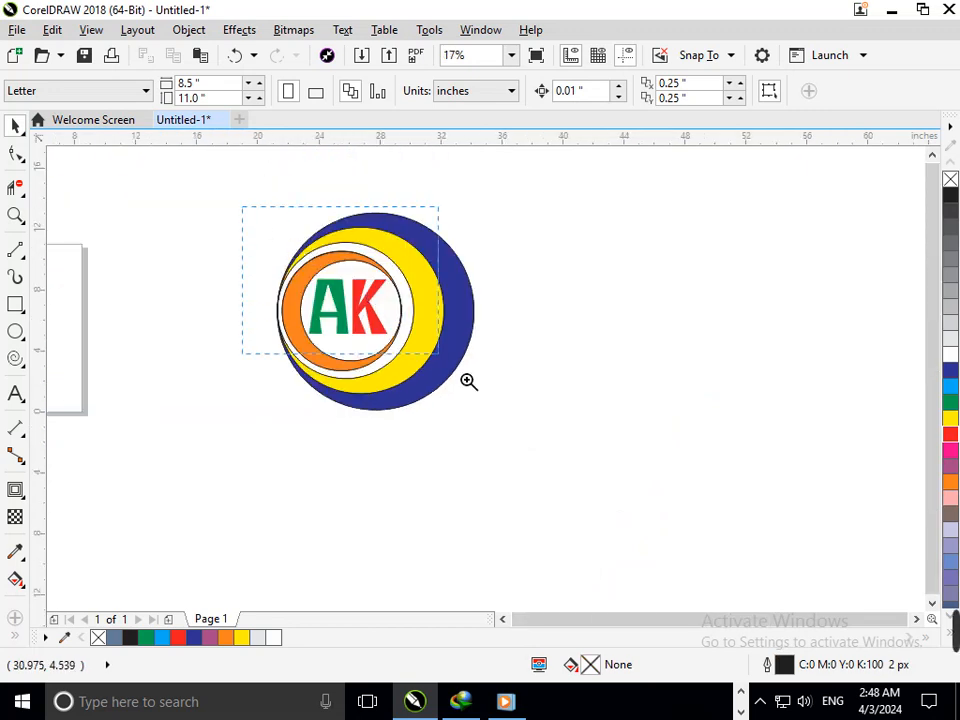
drag(468, 381, 470, 384)
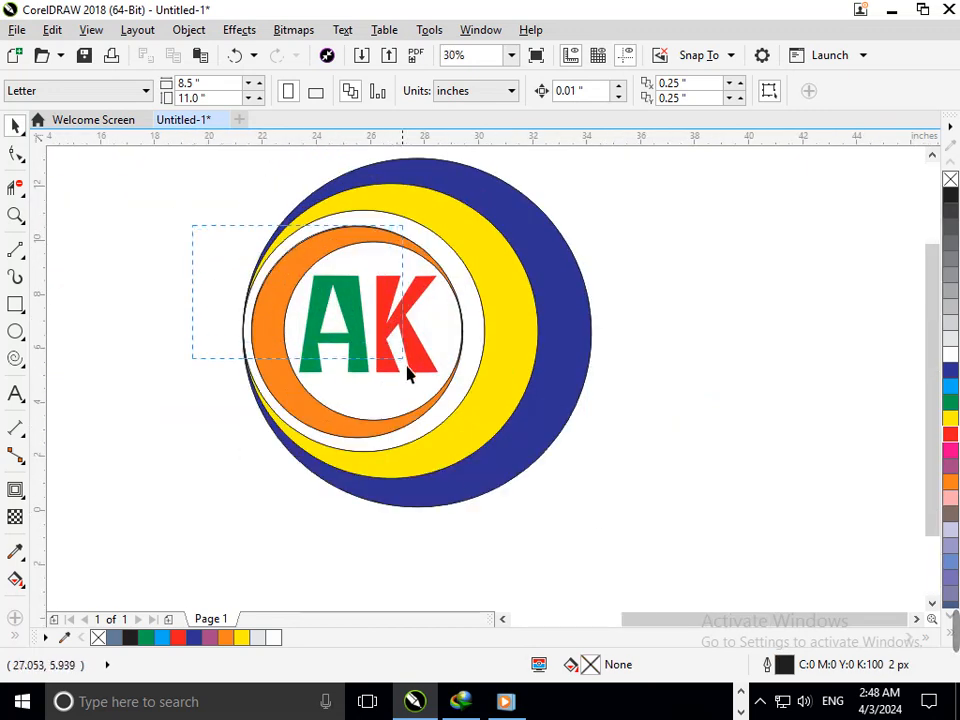
drag(449, 427, 478, 448)
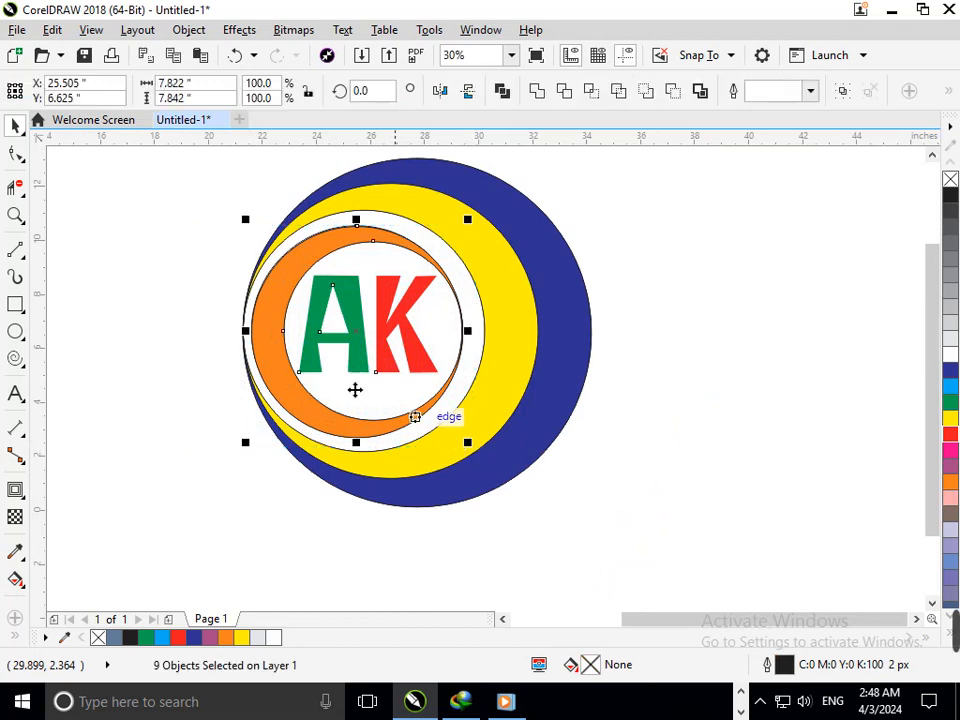
drag(221, 228, 440, 422)
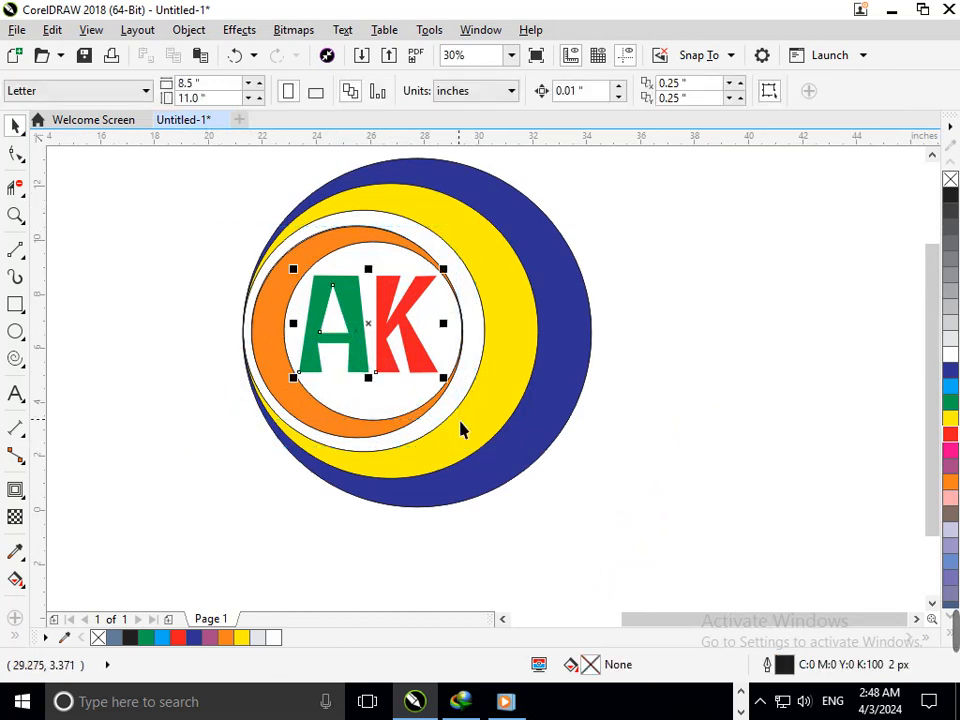
drag(200, 218, 463, 456)
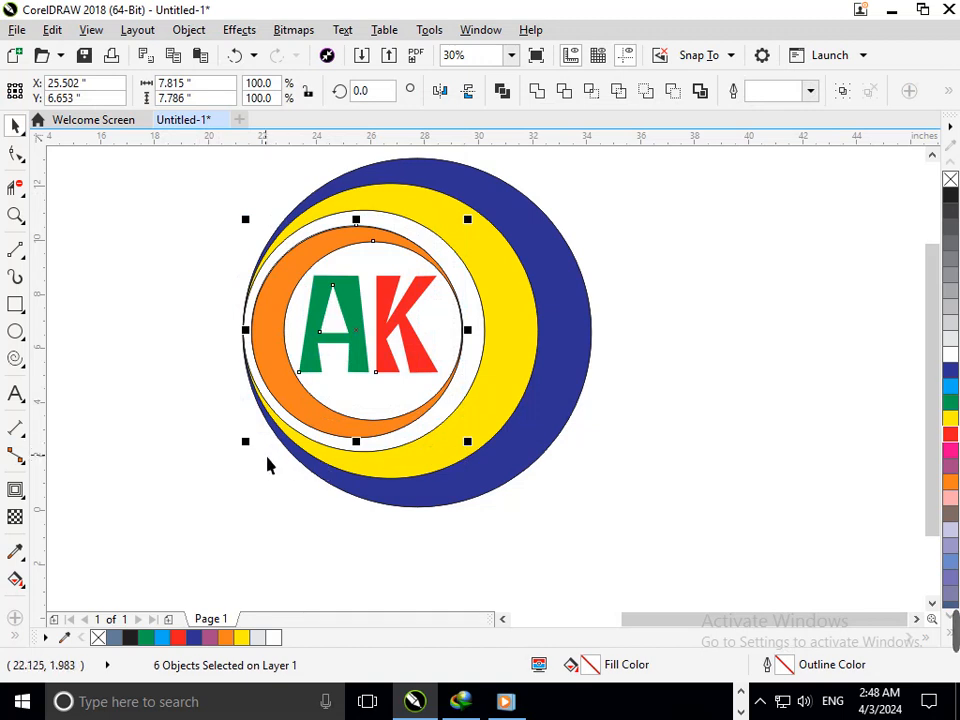
drag(254, 458, 249, 459)
click(391, 355)
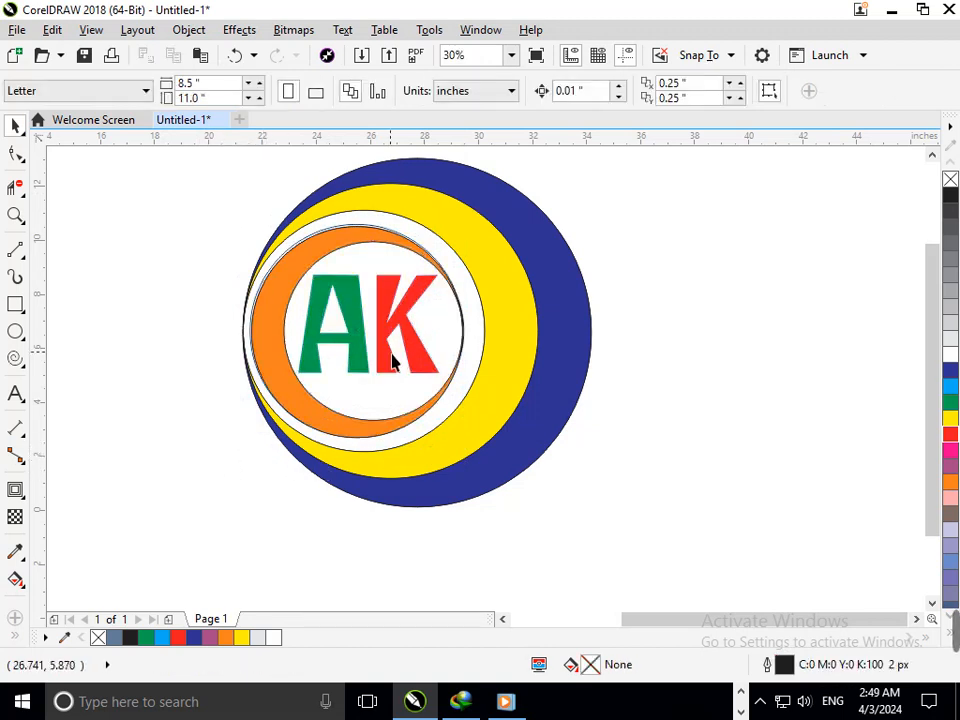
Group the AK letters and move them out of the inner circle onto the blue crescent's right side.
drag(203, 268, 680, 393)
key(ctrl+g)
click(765, 384)
Make a horizontally mirrored copy of the orange crescent beside the original.
click(268, 368)
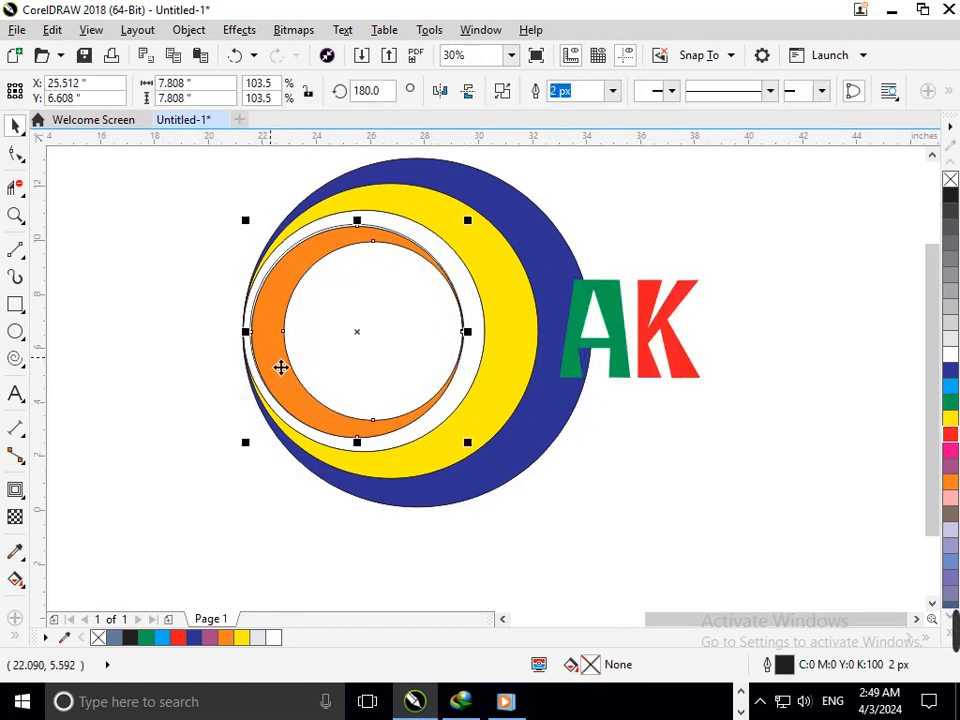
drag(250, 334, 416, 340)
drag(568, 363, 566, 392)
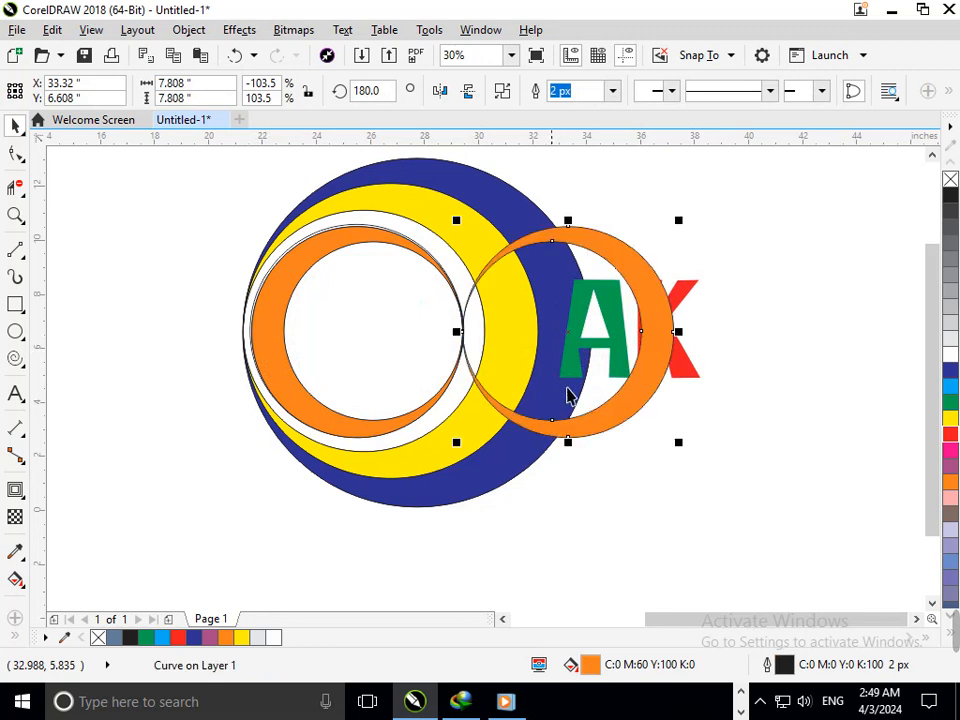
Move the mirrored orange crescent over the original and shrink it to about 6.3 inches so it fits inside the original's inner edge.
drag(628, 422, 424, 427)
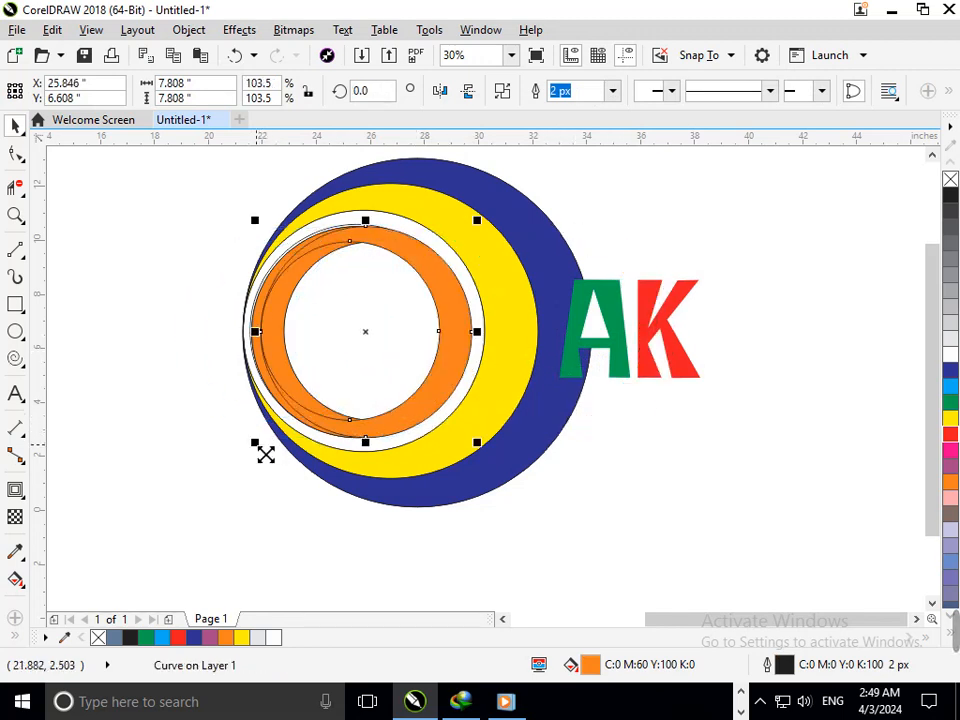
drag(265, 455, 277, 428)
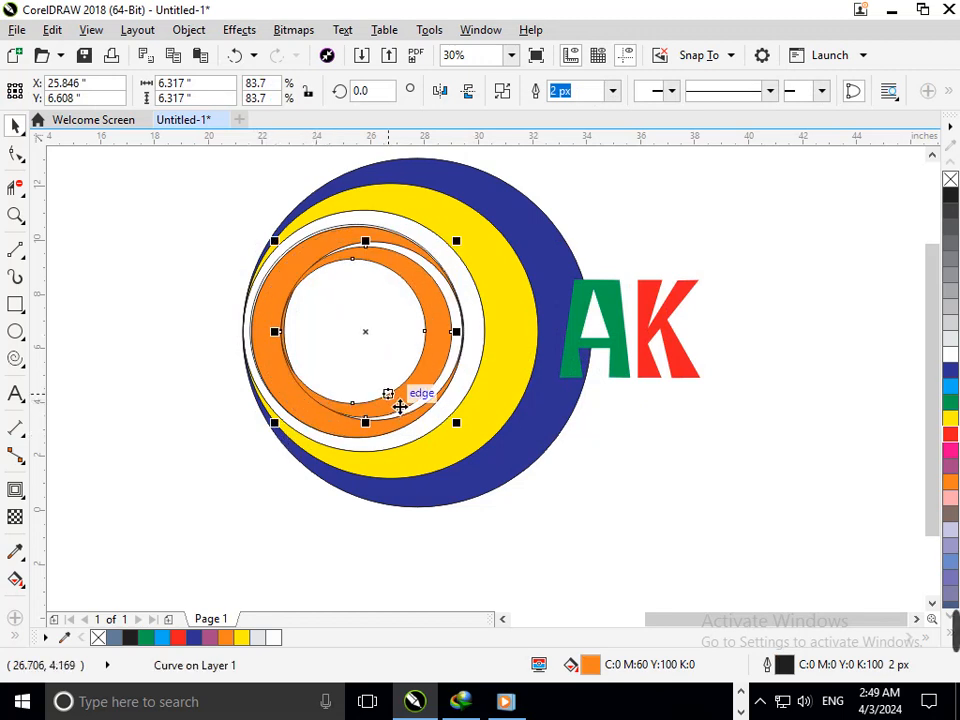
drag(390, 398, 412, 403)
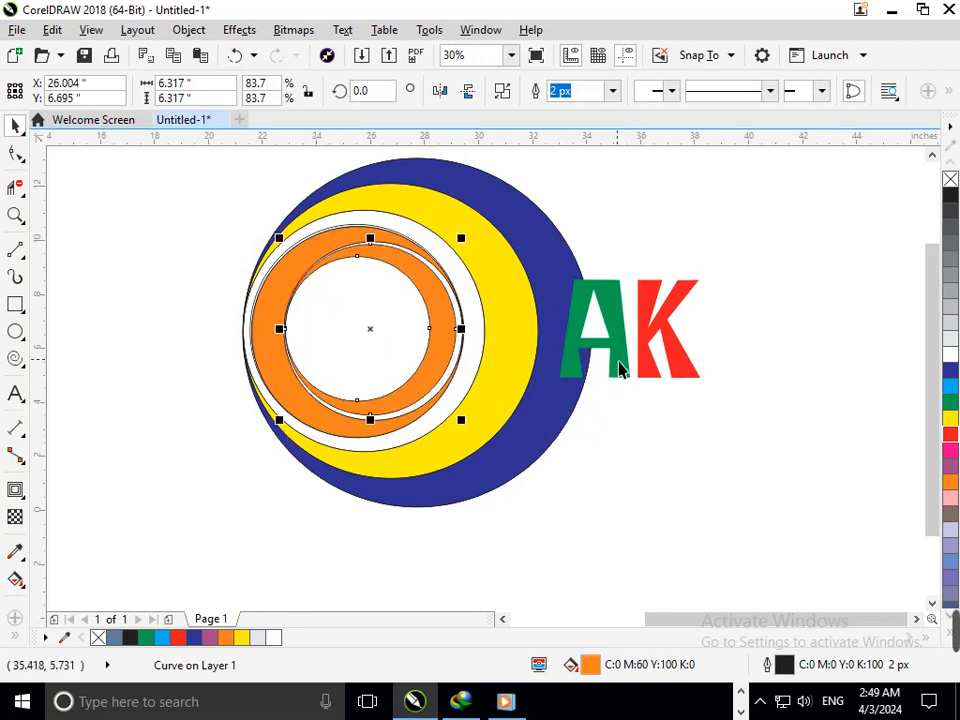
Move the AK lettering back inside the mirrored crescent and resize it to about 4 by 3.1 inches.
drag(618, 370, 347, 364)
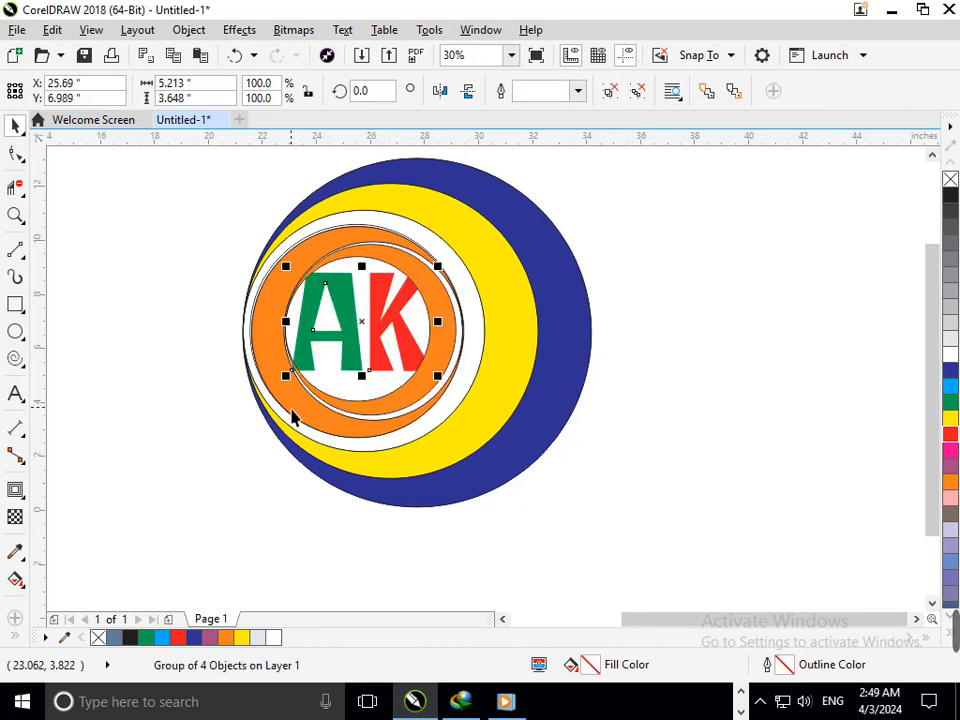
drag(298, 392, 311, 396)
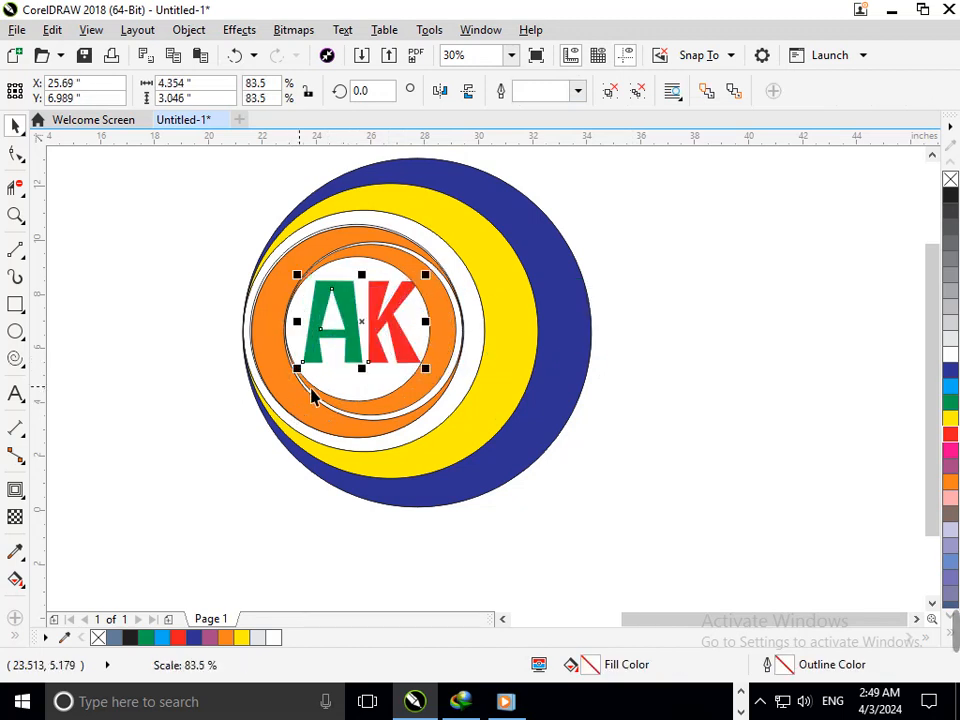
click(795, 437)
scroll(341, 367, down, 1)
scroll(348, 352, up, 2)
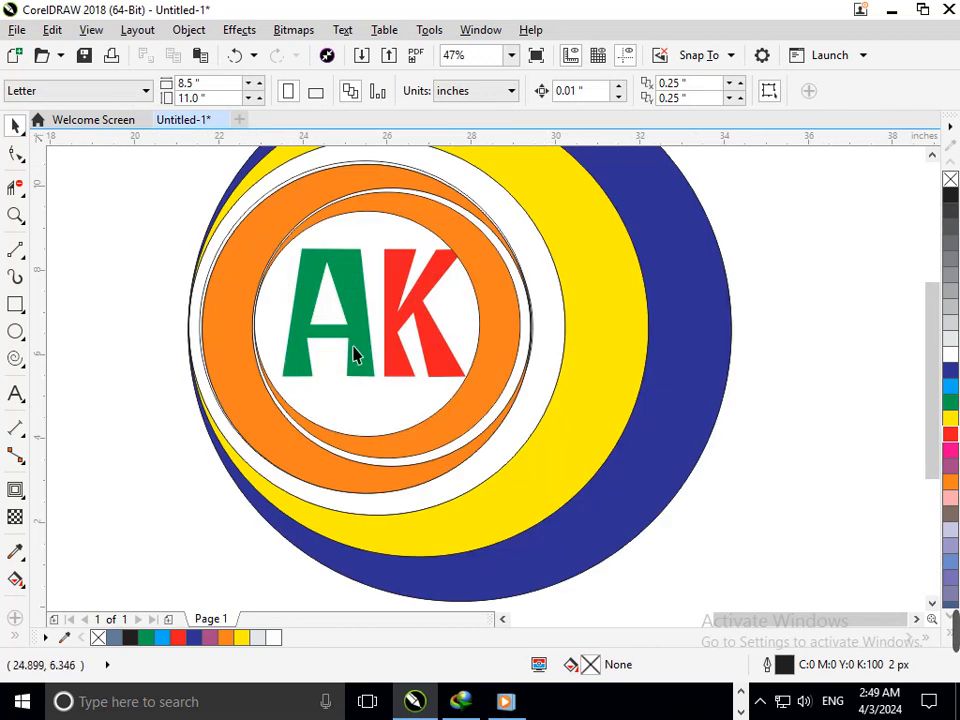
mouse_move(367, 353)
mouse_down()
mouse_move(349, 349)
mouse_move(371, 360)
mouse_up()
mouse_move(279, 398)
mouse_down()
mouse_move(290, 393)
mouse_move(287, 401)
mouse_up()
drag(356, 371, 370, 398)
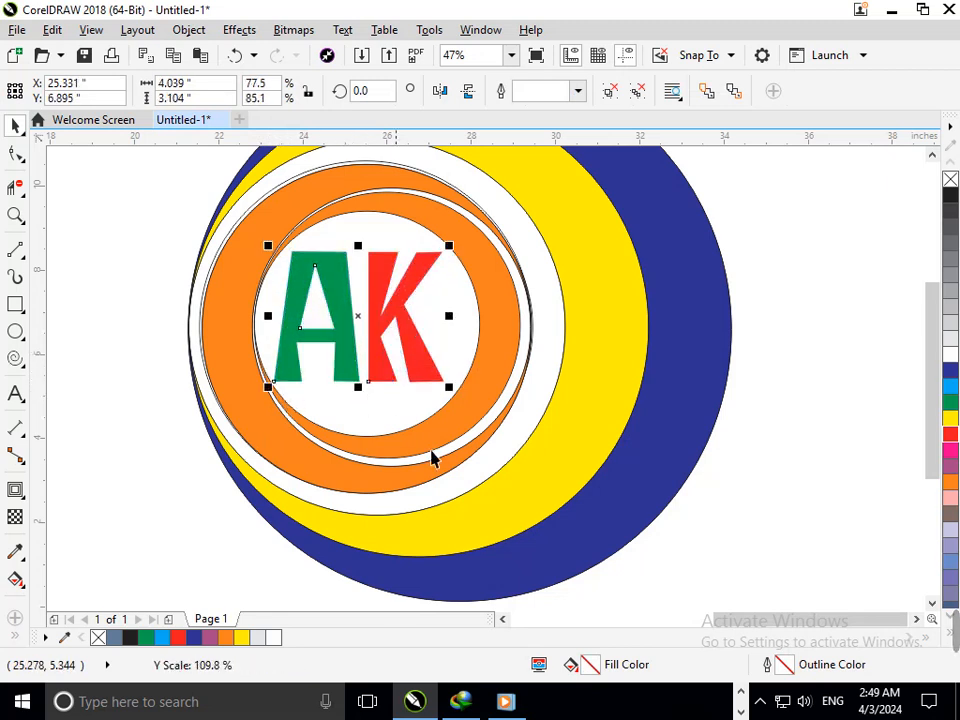
key(Escape)
Fill the inner mirrored crescent with dark blue.
scroll(493, 381, down, 3)
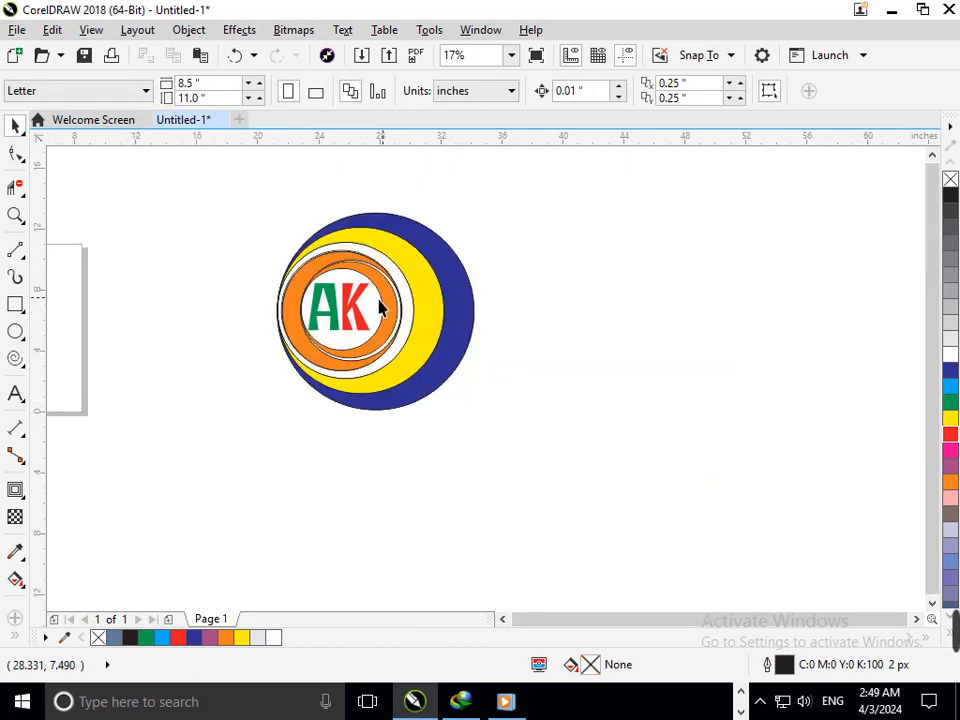
scroll(363, 295, up, 2)
click(366, 407)
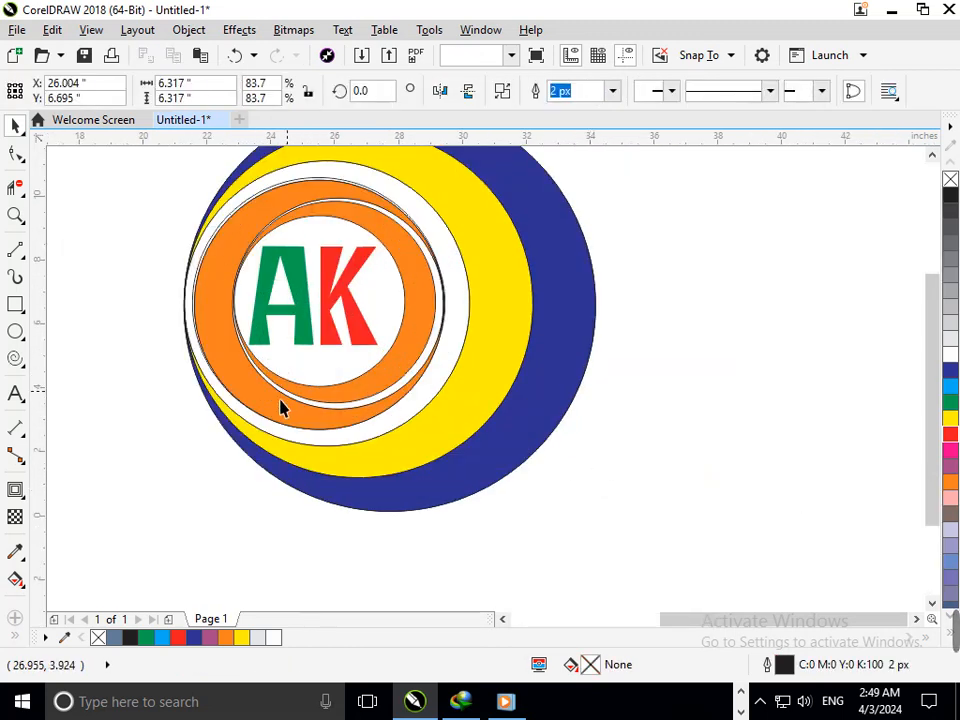
drag(336, 401, 274, 417)
drag(376, 417, 437, 401)
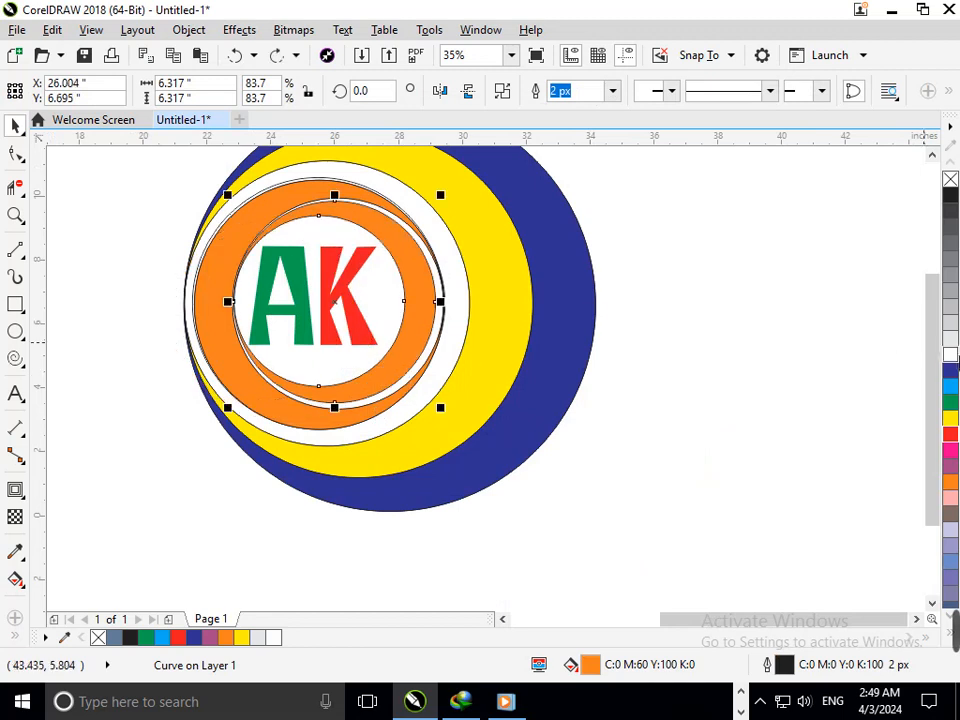
click(952, 372)
key(Escape)
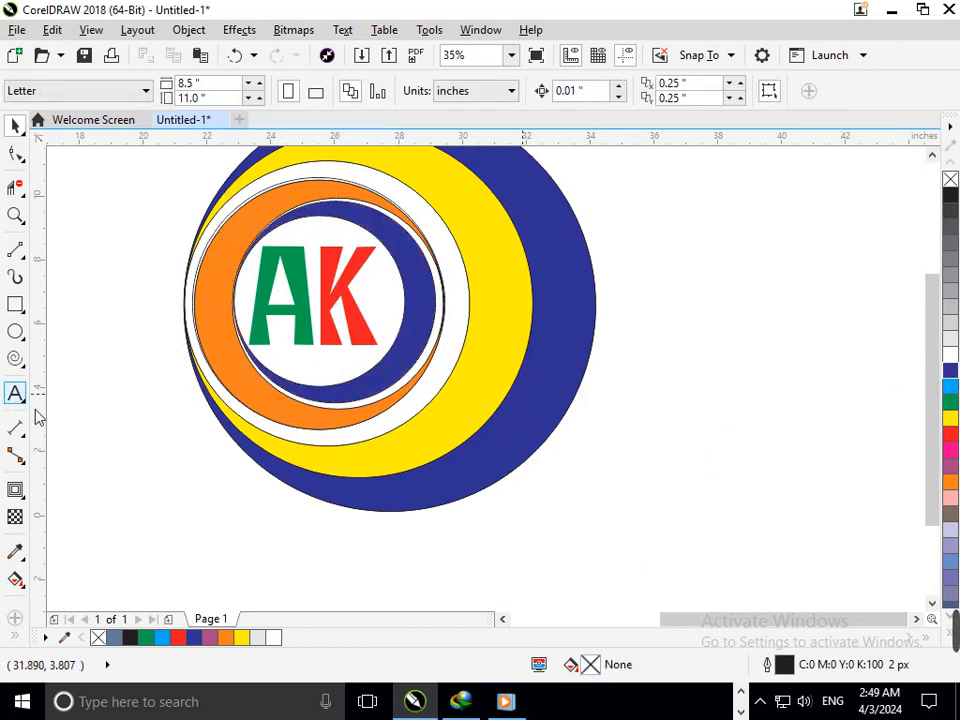
Fill the orange crescent around it with purple.
click(293, 428)
drag(951, 471, 352, 387)
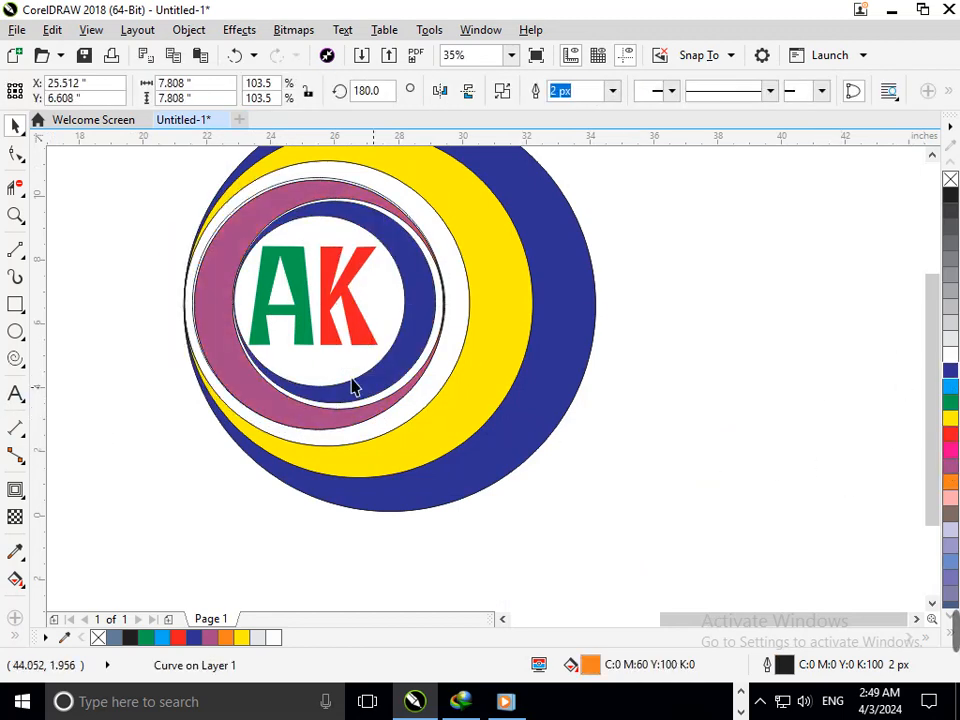
key(Escape)
Delete the leftover circle of about 8.9 inches that lies along the yellow crescent's inner edge.
scroll(360, 391, down, 2)
key(z)
drag(260, 200, 508, 420)
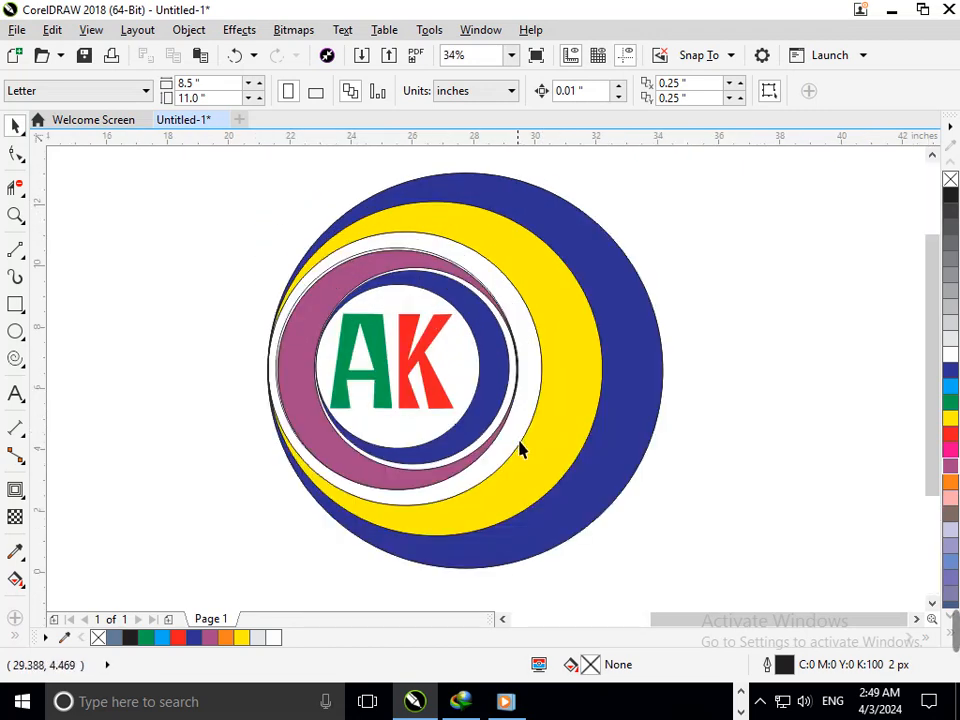
click(504, 461)
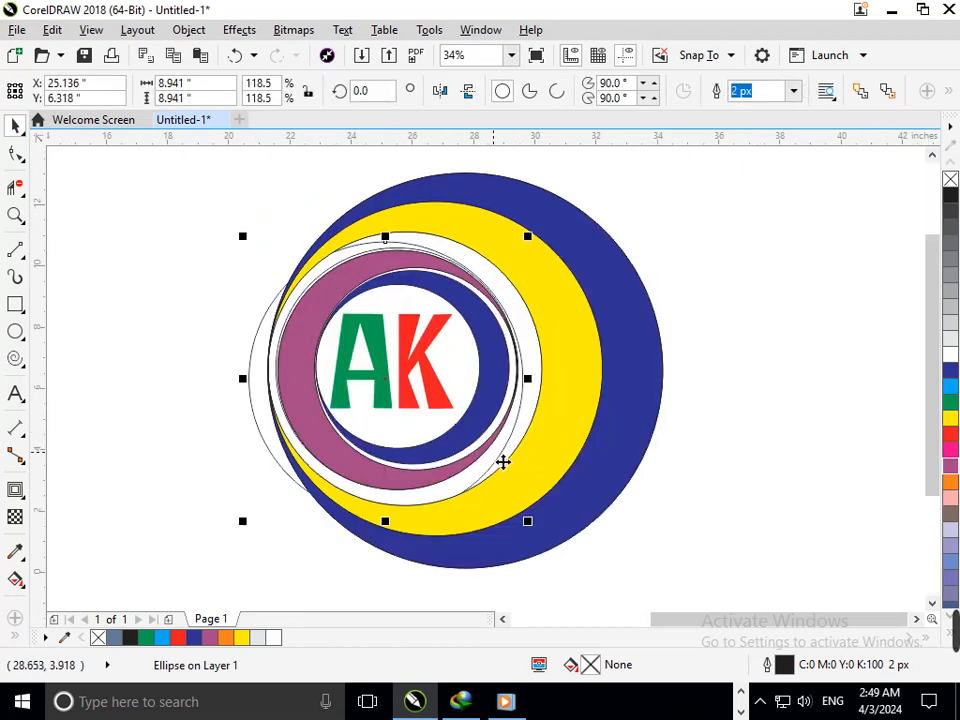
key(Delete)
drag(506, 462, 463, 478)
key(ctrl+z)
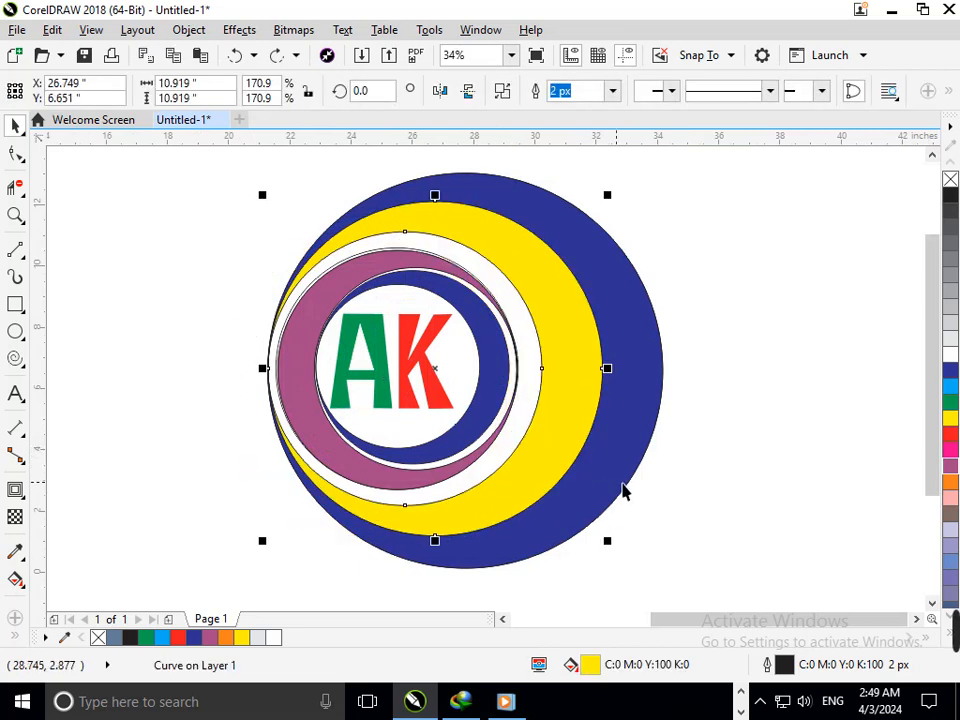
click(782, 463)
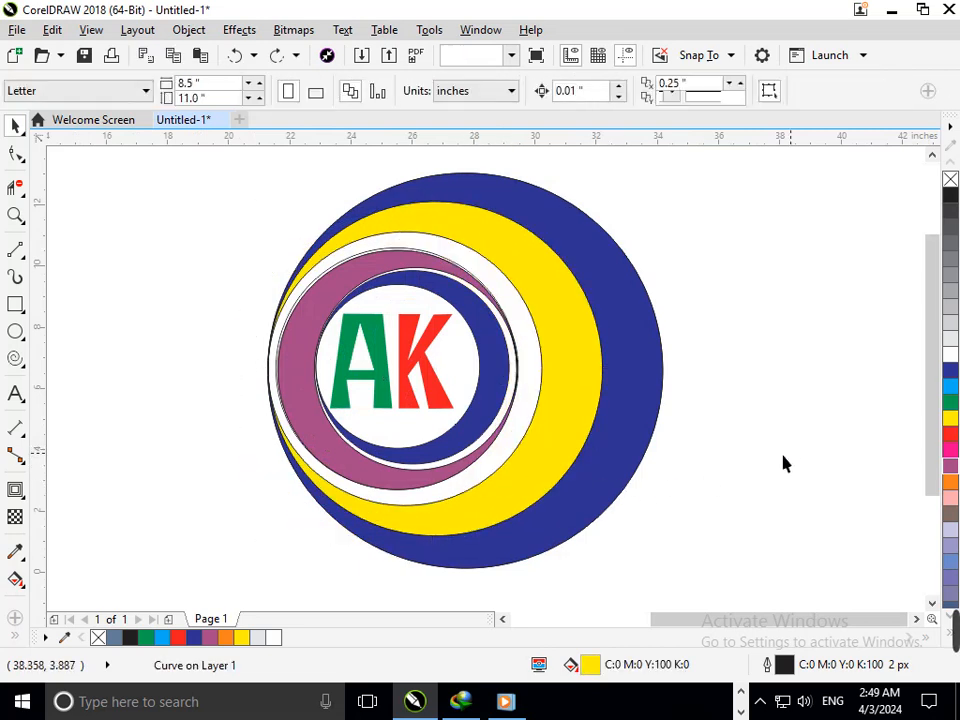
Nudge the inner blue crescent 0.14 inches right and 0.07 inches down to even out the gap inside the purple crescent.
click(501, 431)
key(Right)
key(Right)
key(Right)
key(Right)
key(Right)
key(Right)
key(Right)
key(Right)
key(Right)
key(Right)
key(Right)
key(Right)
key(Right)
key(Right)
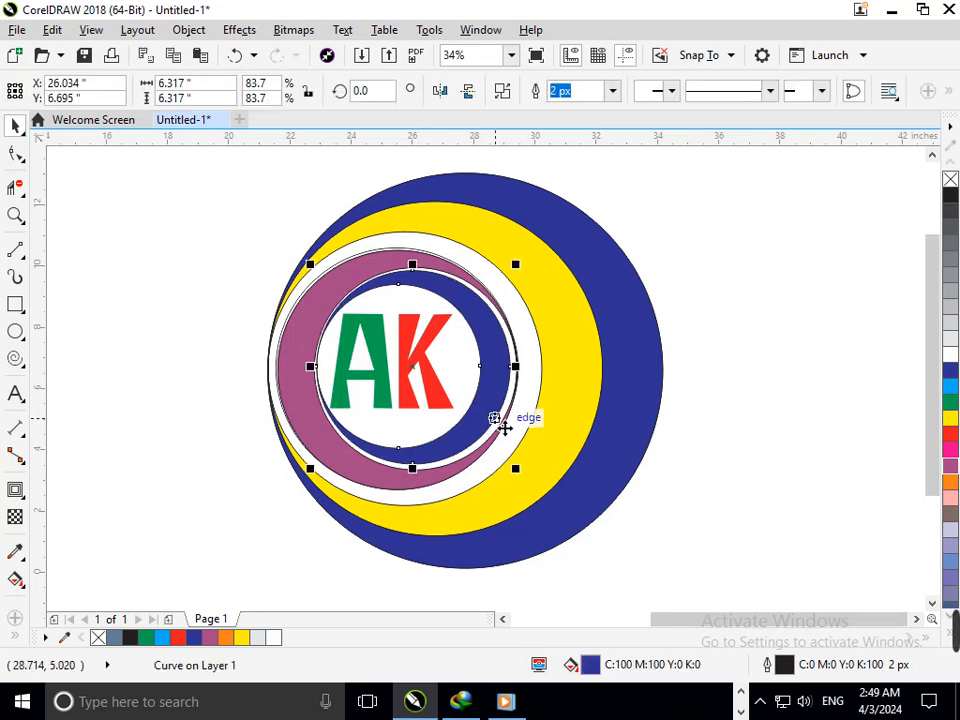
key(Down)
key(Down)
key(Down)
key(Down)
key(Down)
key(Down)
key(Down)
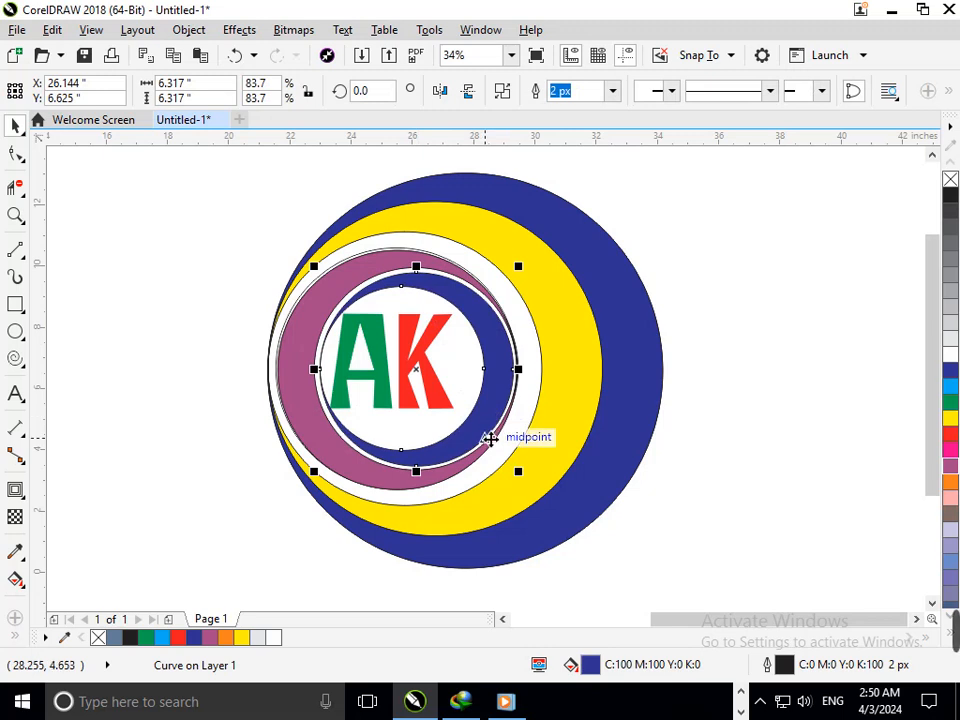
click(790, 465)
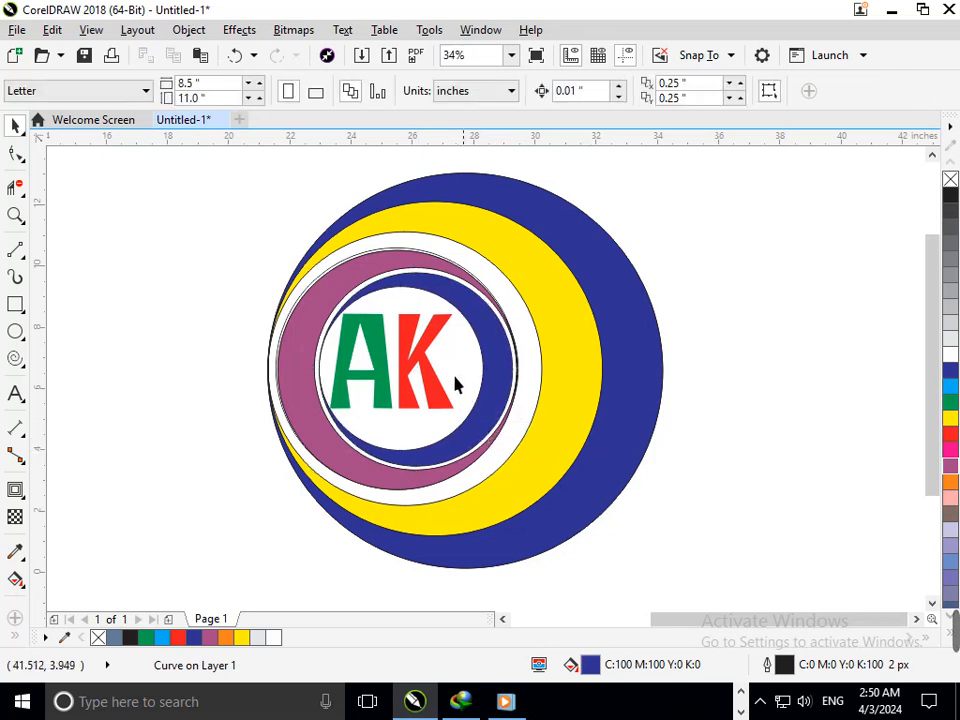
Move the AK lettering slightly right and down to centre it in the innermost white circle.
mouse_move(345, 366)
mouse_down()
mouse_move(364, 384)
mouse_move(348, 388)
mouse_move(345, 378)
mouse_move(357, 392)
mouse_move(352, 386)
mouse_up()
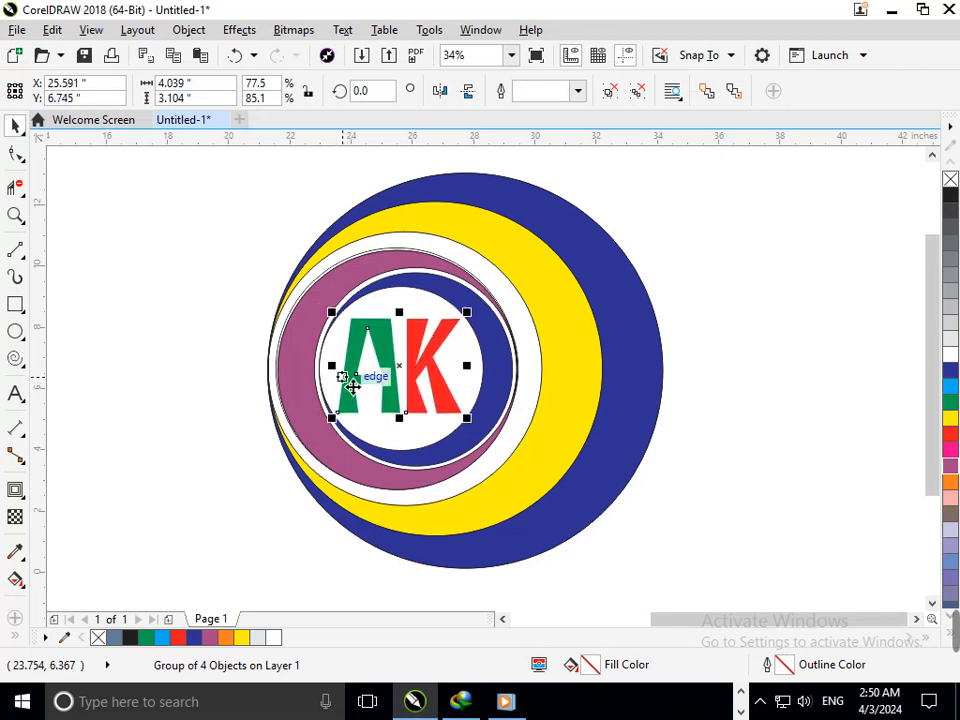
click(760, 455)
scroll(324, 283, down, 2)
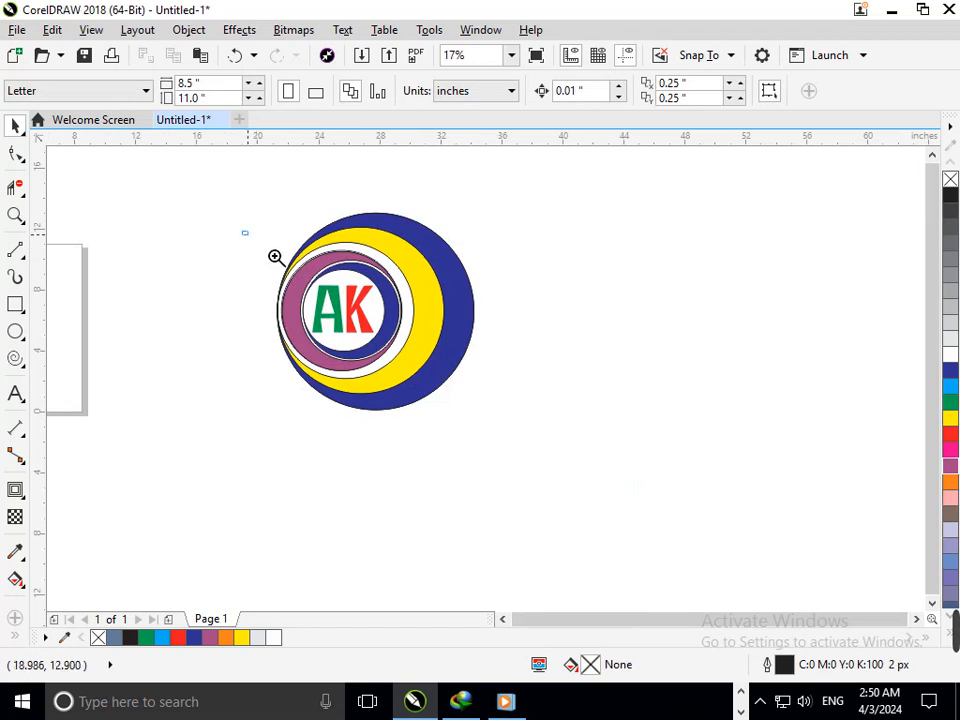
Delete the thin leftover circle outline just outside the purple crescent's upper edge.
drag(273, 255, 355, 278)
key(F3)
key(F2)
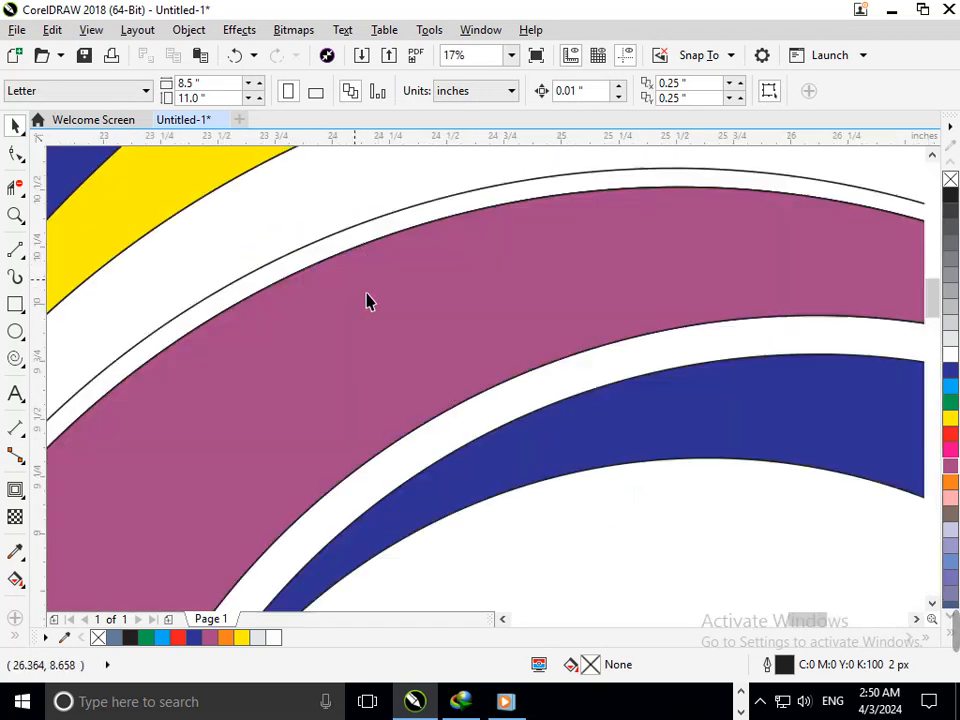
click(268, 256)
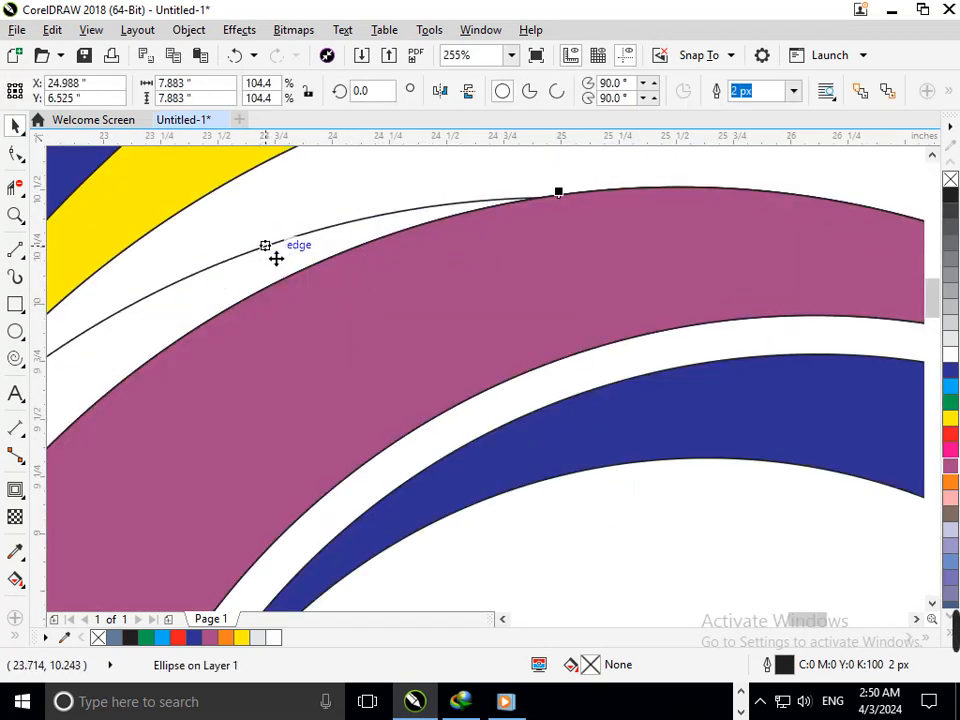
key(Delete)
key(F3)
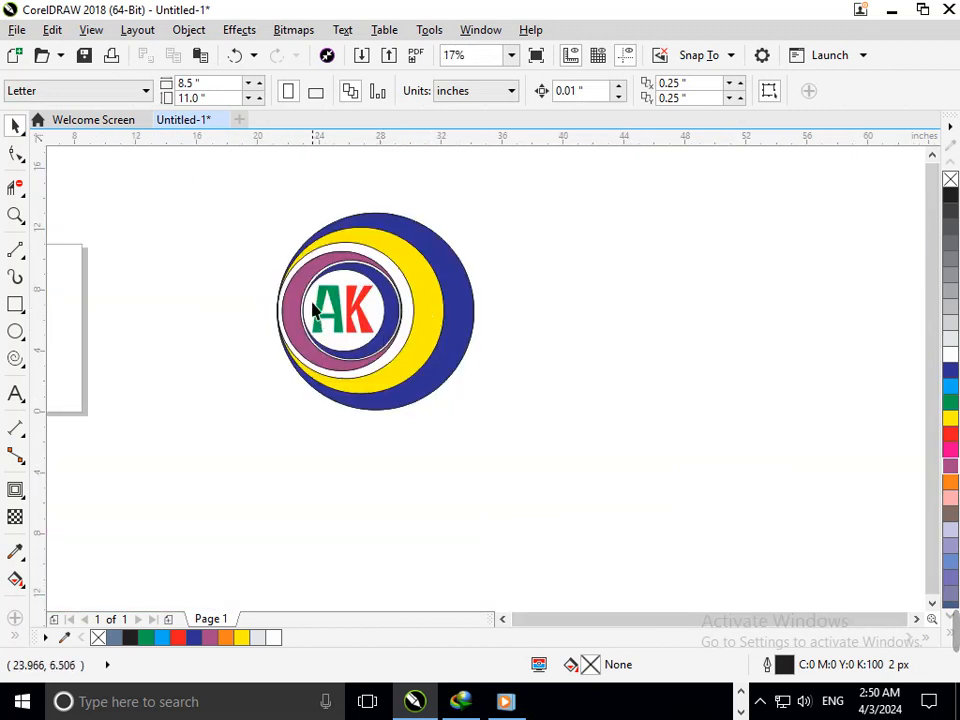
Delete the remaining leftover circle outline beside the purple crescent's narrow right end.
key(F2)
drag(313, 310, 421, 369)
key(F3)
key(F2)
drag(370, 313, 429, 343)
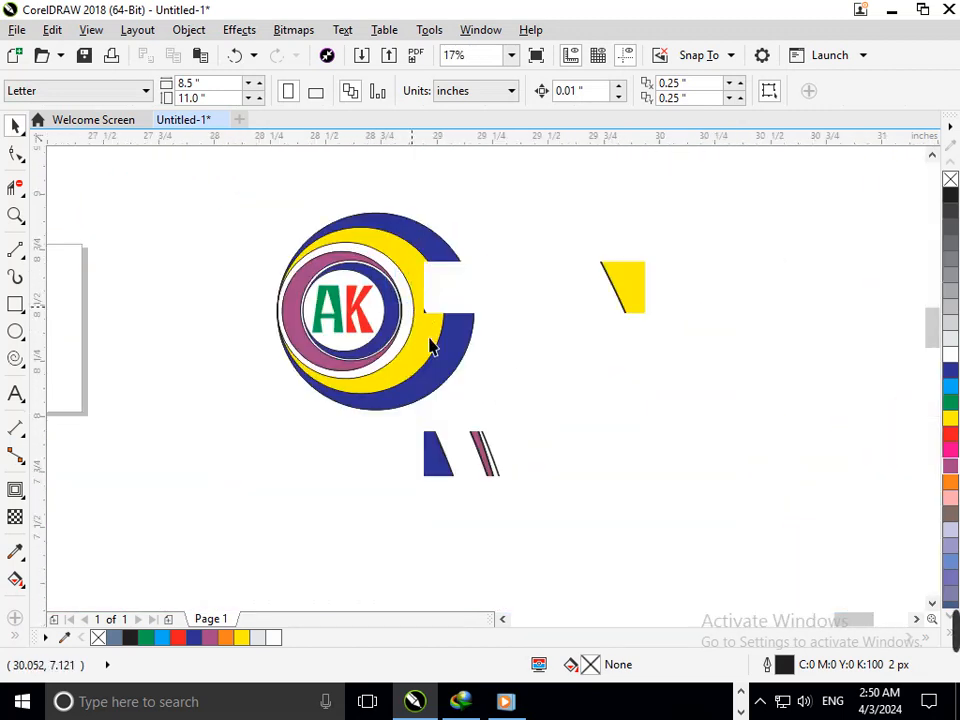
click(519, 545)
key(Delete)
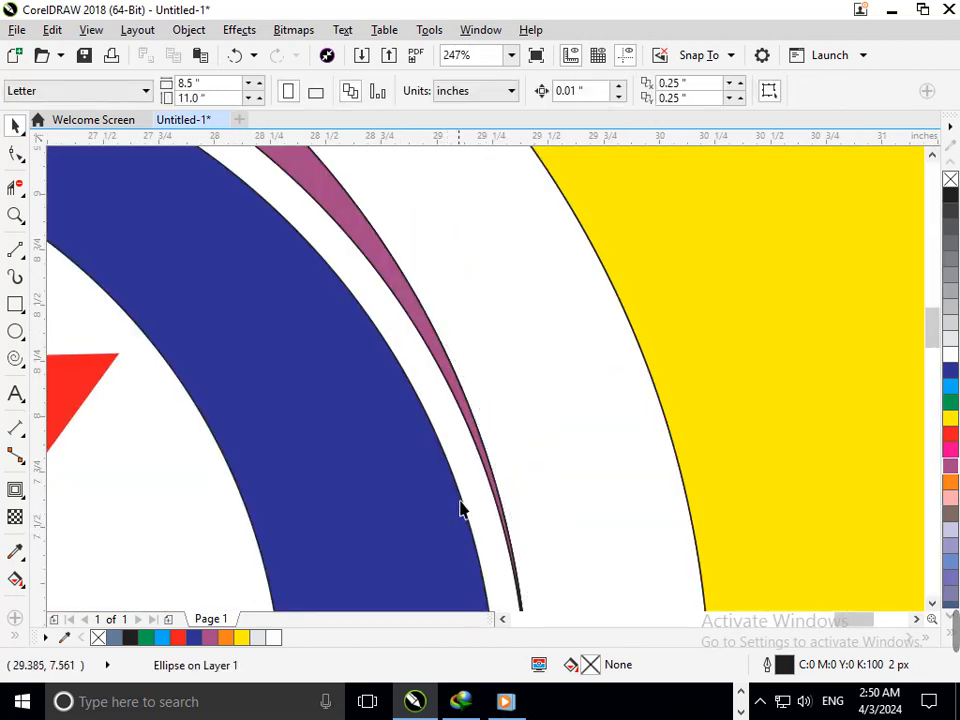
Move the AK lettering out of the innermost white circle into the empty area right of the logo.
key(F2)
key(F3)
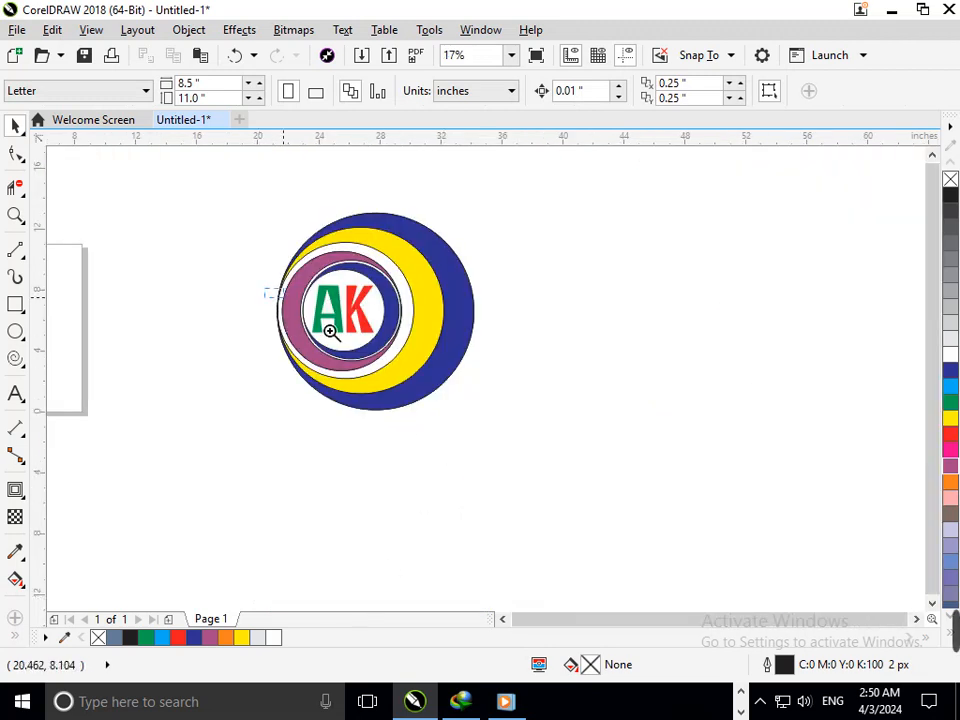
drag(263, 288, 392, 391)
key(F3)
key(F2)
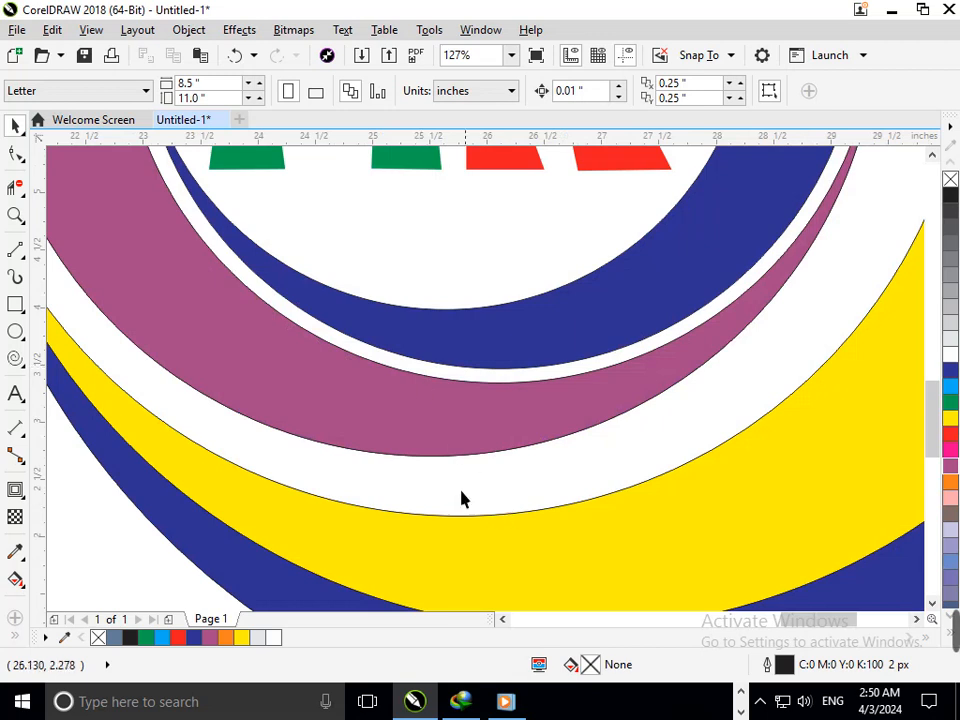
key(F3)
drag(345, 310, 591, 305)
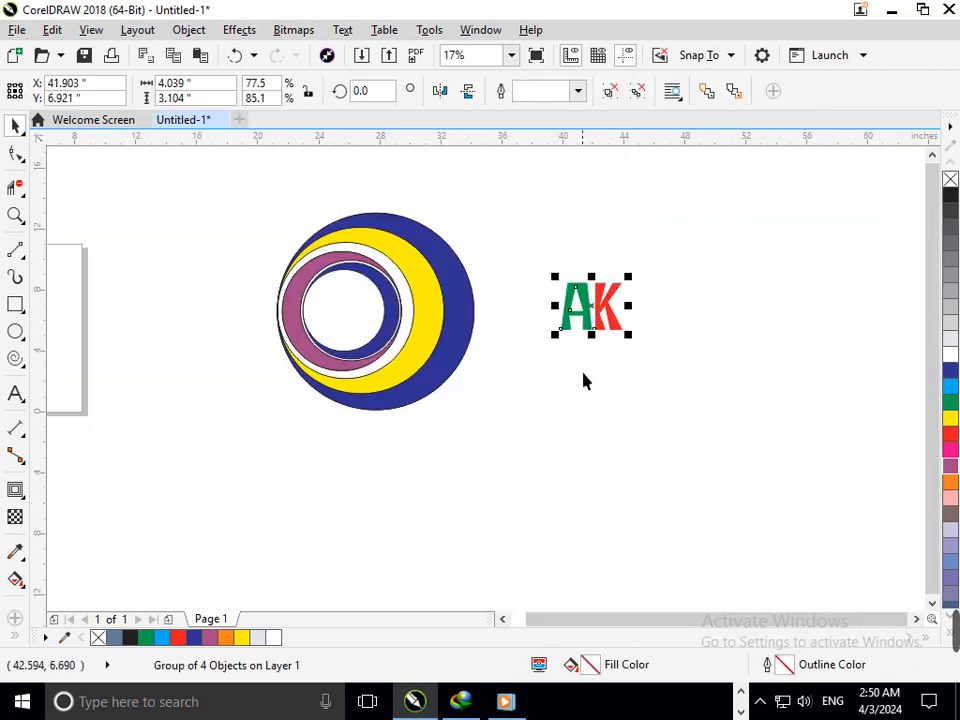
Select all the logo's circular shapes without the lettering and set their outline width to None.
click(257, 213)
drag(408, 368, 408, 370)
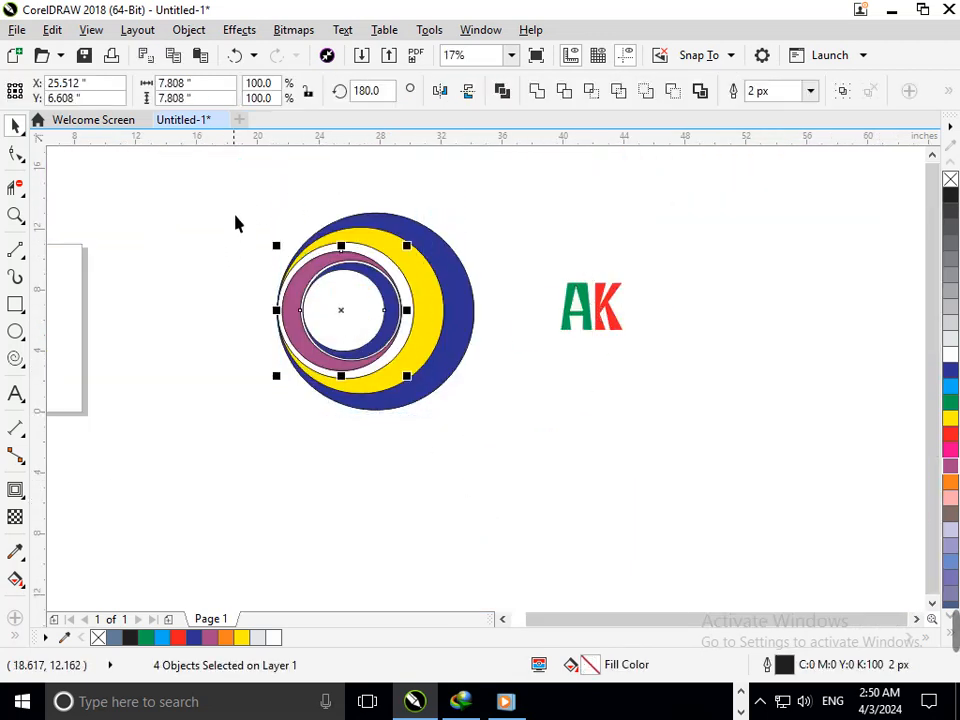
drag(236, 212, 482, 440)
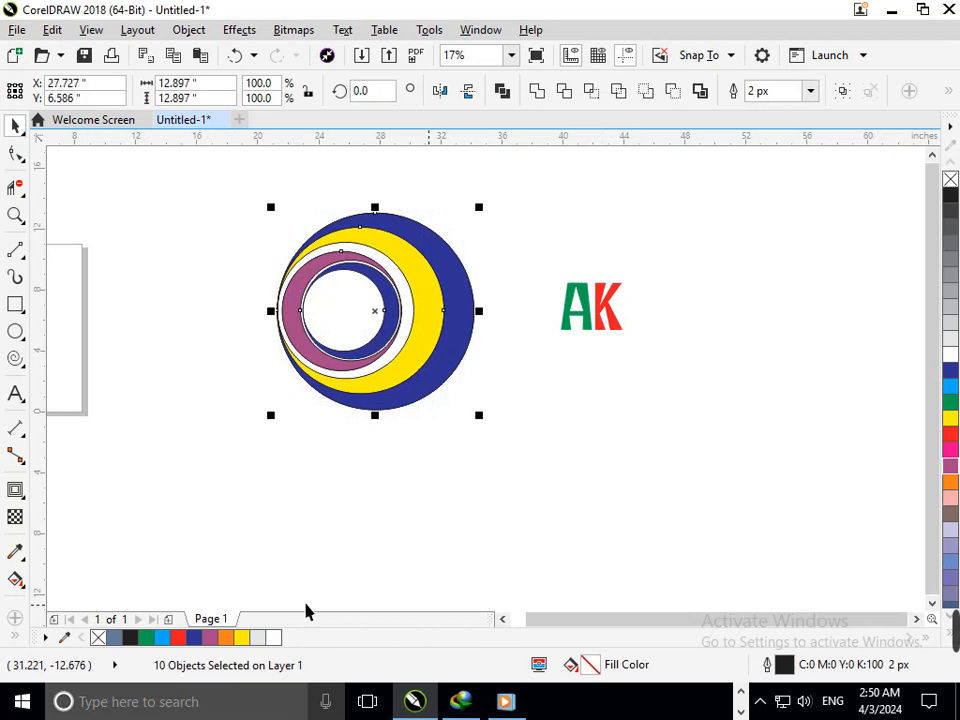
click(811, 91)
click(760, 107)
click(620, 290)
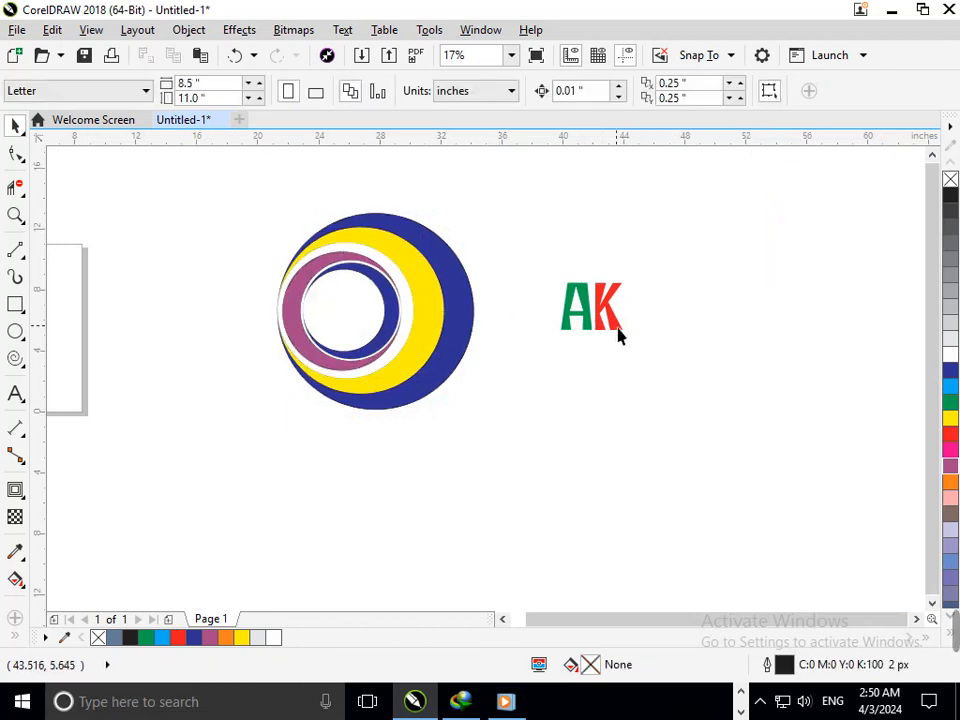
Move the AK lettering back to the centre of the innermost white circle.
drag(619, 336, 371, 339)
click(193, 303)
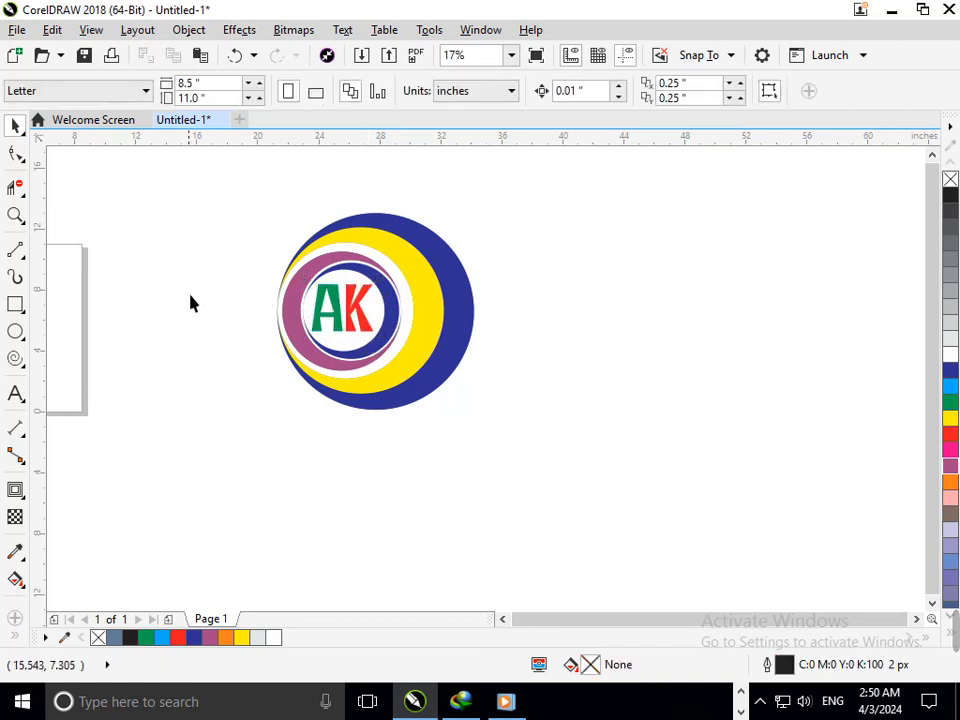
drag(306, 280, 350, 307)
key(F3)
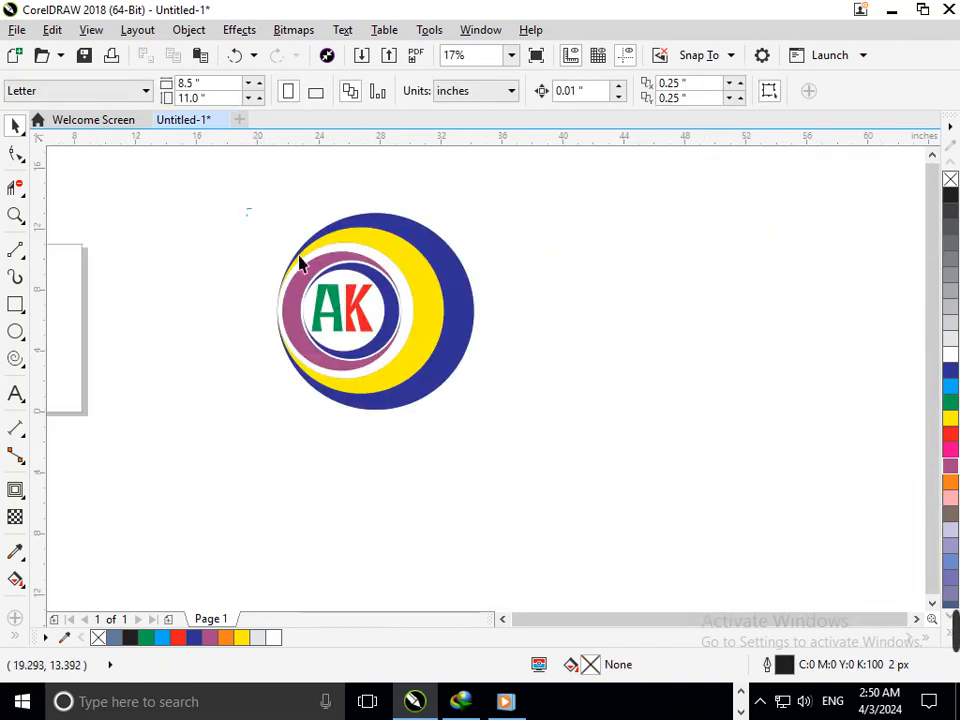
Examine the whole logo up close for clean crescent edges and correct placement of the AK lettering.
drag(246, 208, 530, 420)
key(F2)
drag(223, 207, 557, 448)
scroll(600, 400, up, 1)
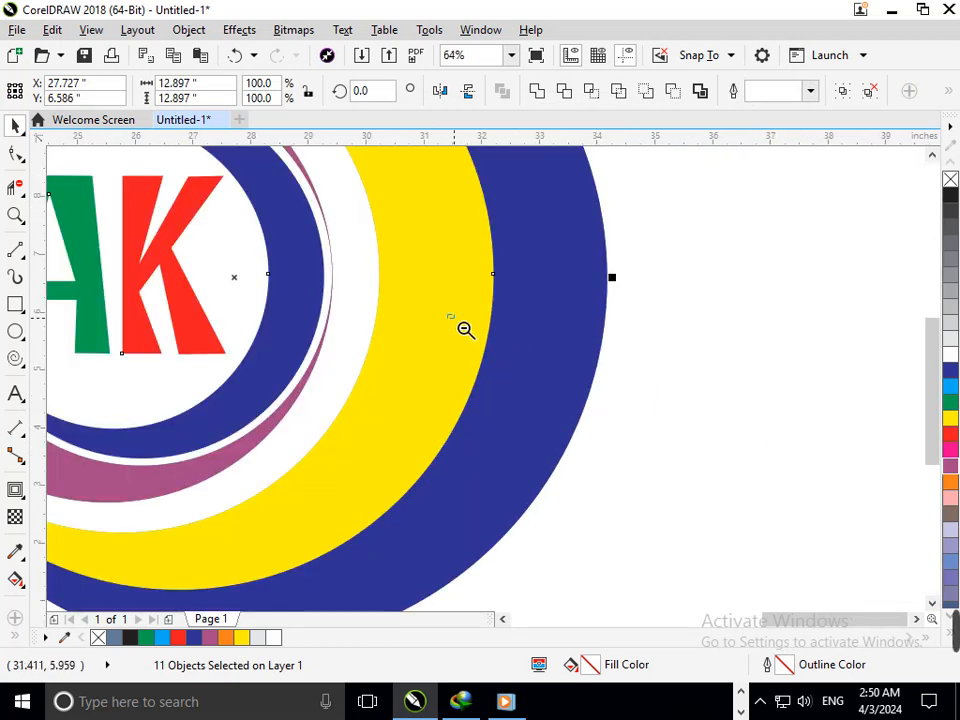
scroll(465, 328, down, 1)
click(584, 368)
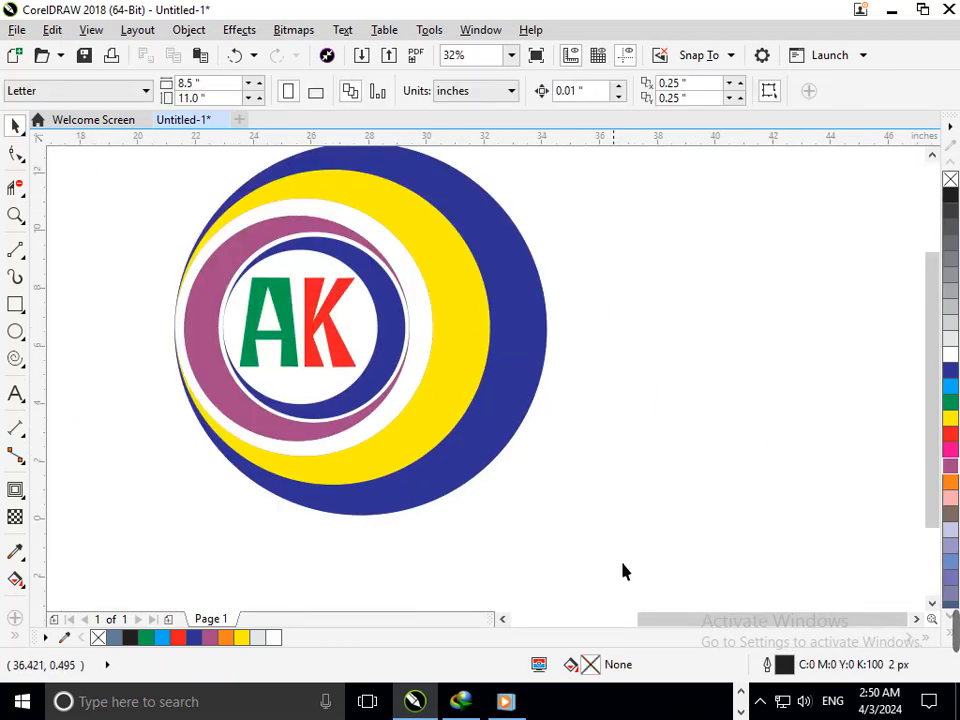
drag(481, 473, 157, 187)
click(209, 242)
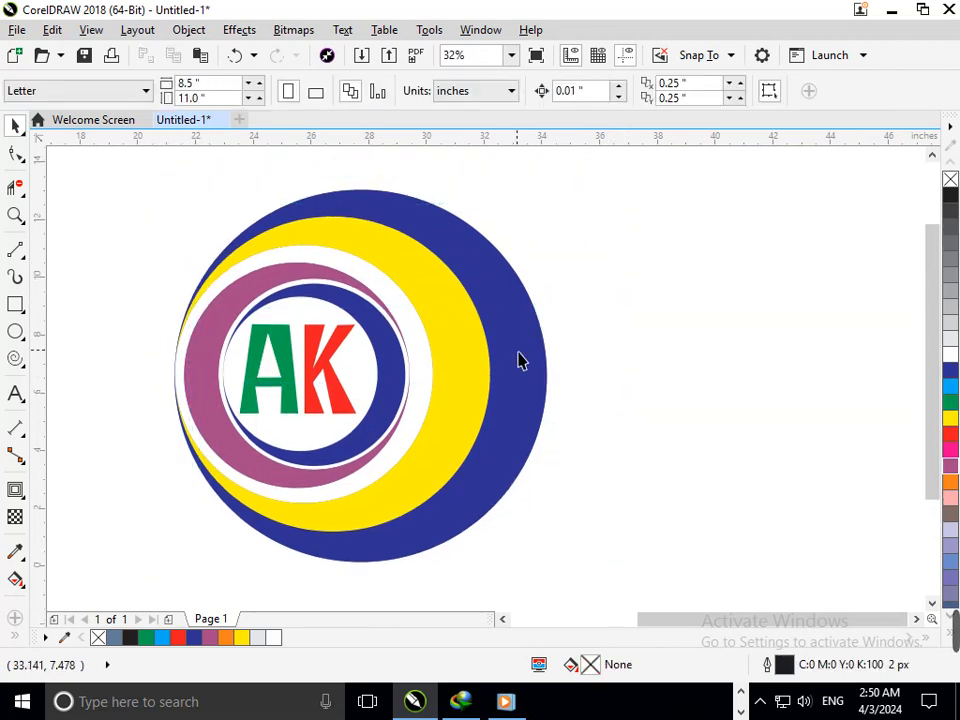
Give the outer blue crescent a linear fountain fill running diagonally from its upper-left edge to its lower-right edge, ending in light blue.
drag(519, 360, 497, 418)
key(ctrl+z)
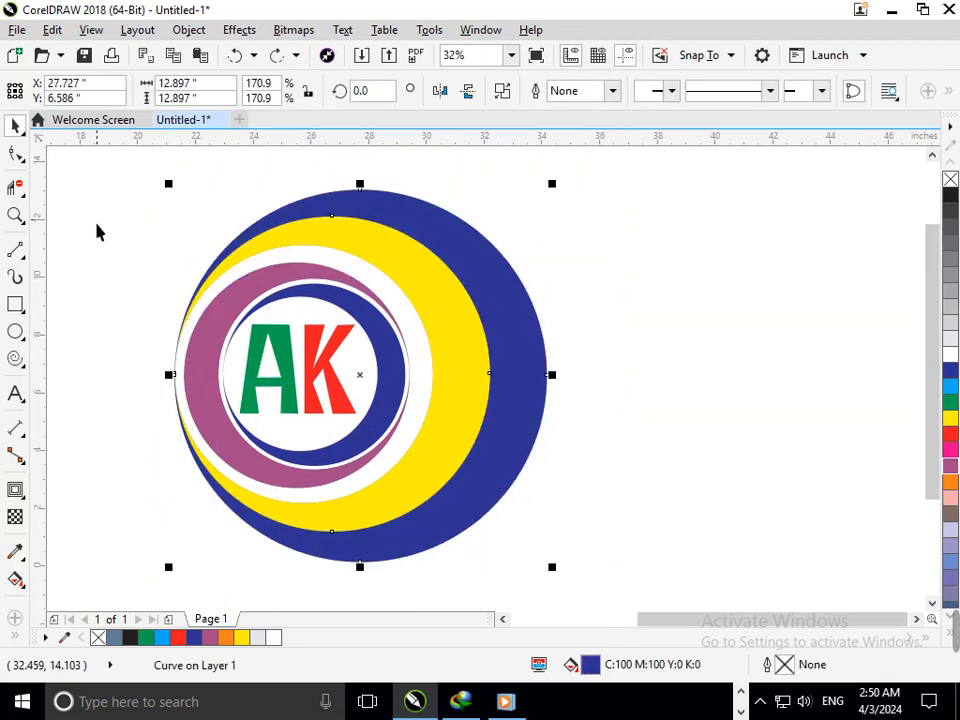
click(19, 581)
click(66, 583)
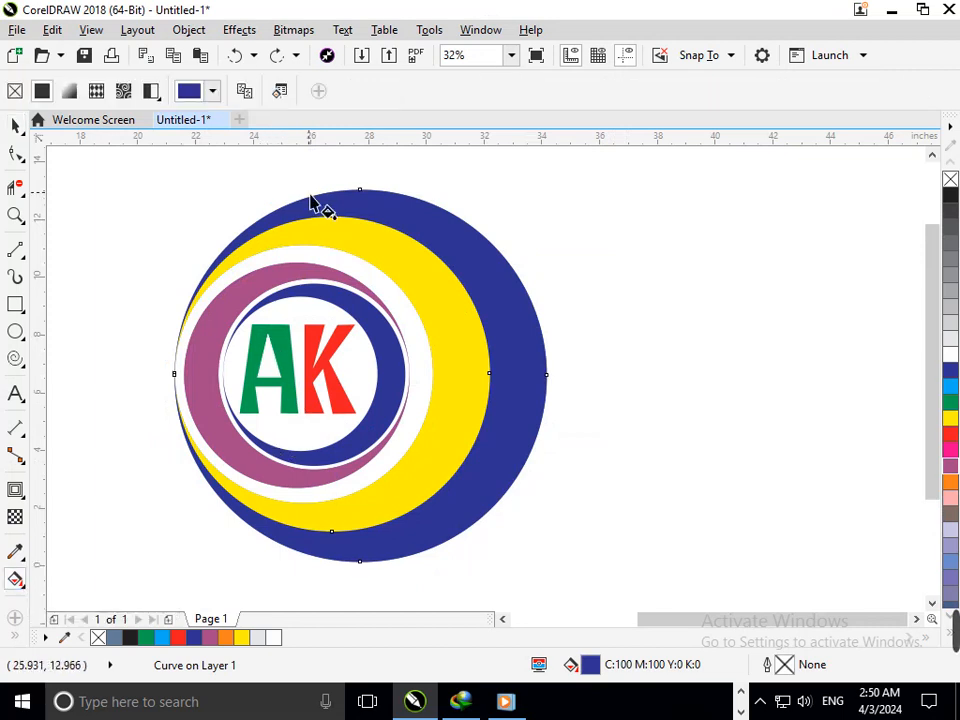
drag(309, 197, 472, 507)
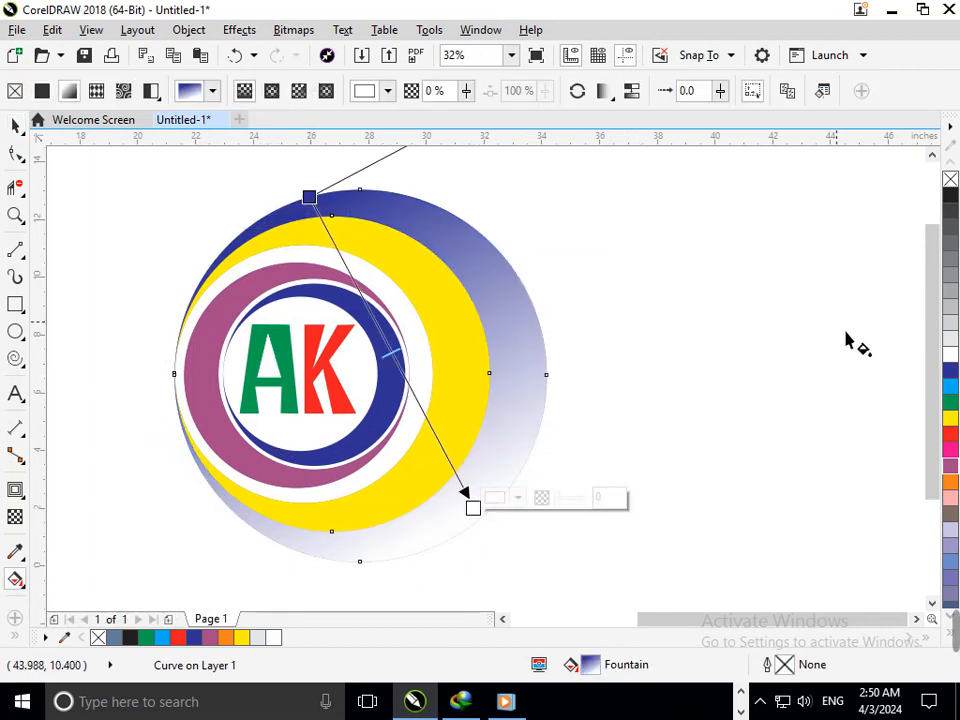
click(951, 258)
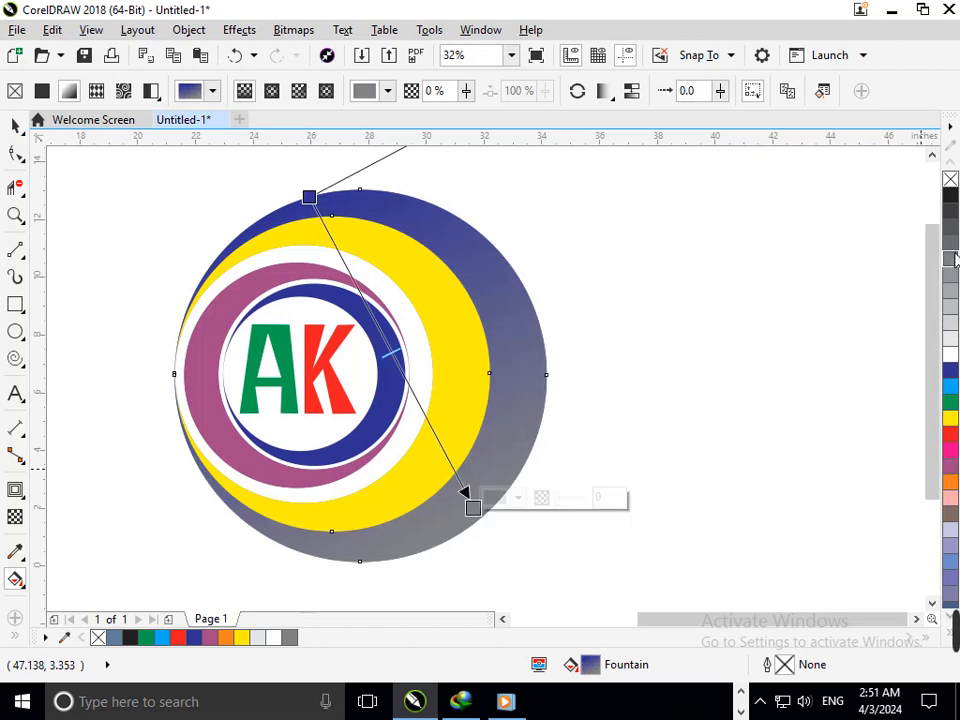
click(950, 378)
click(951, 415)
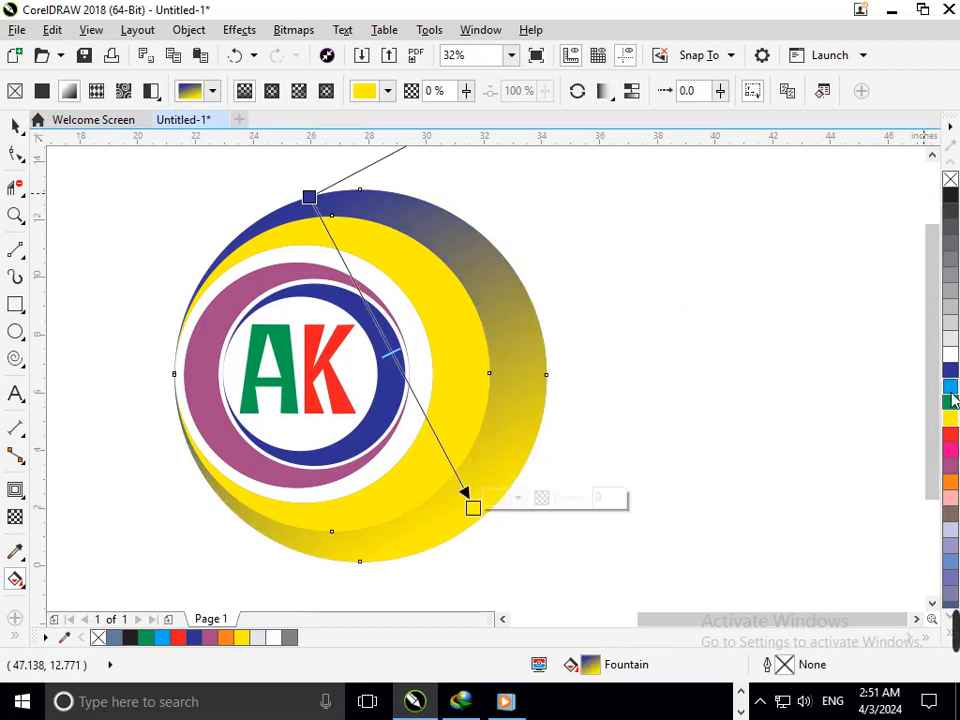
click(950, 385)
Change the start colour of the outer crescent's fountain fill to green, C65 M0 Y100 K0.
click(309, 197)
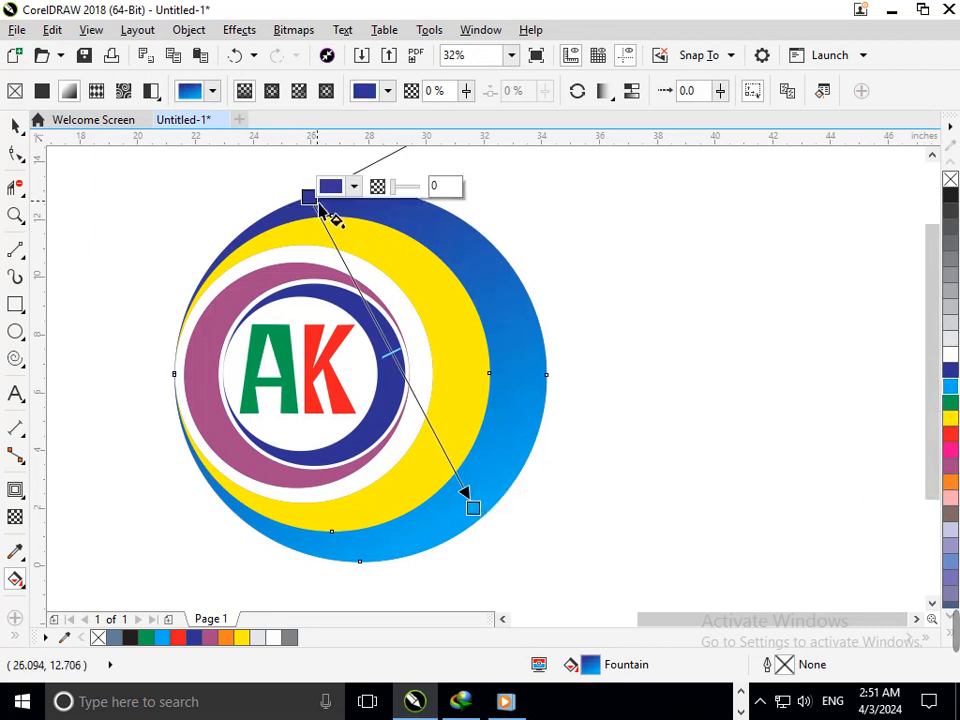
click(354, 187)
click(389, 283)
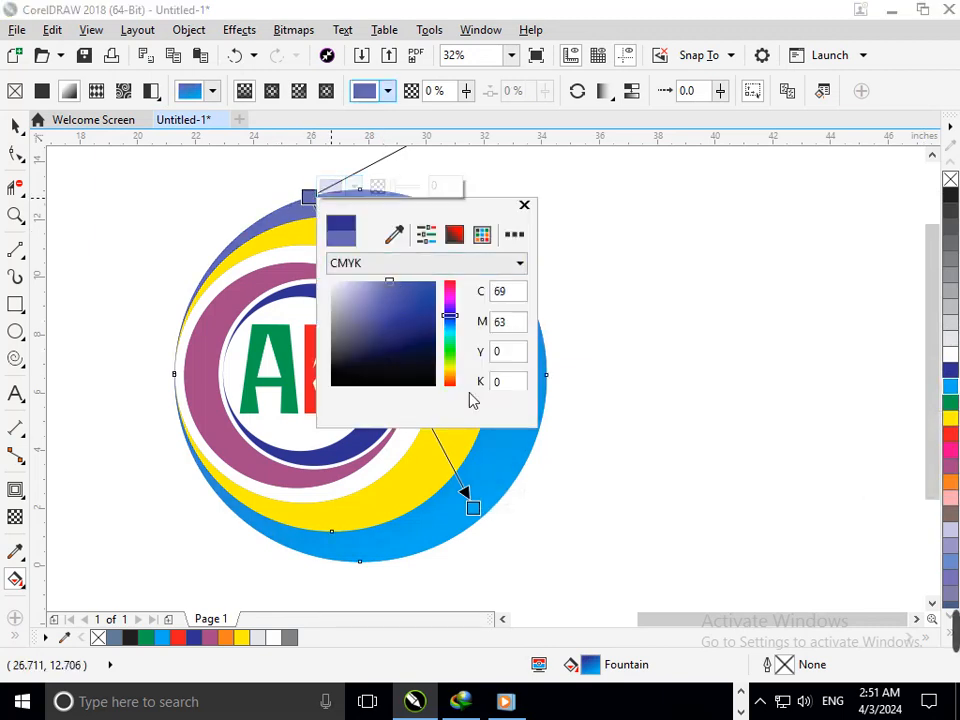
click(450, 350)
click(429, 284)
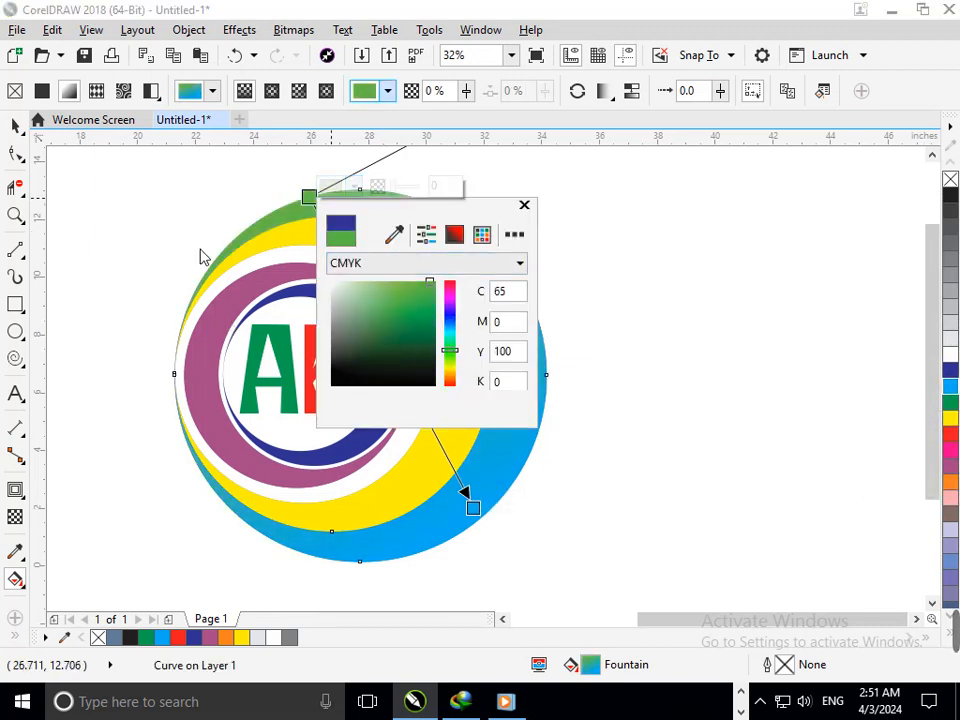
Give the yellow crescent a diagonal linear fountain fill from yellow at its upper left to red at its lower right.
click(465, 380)
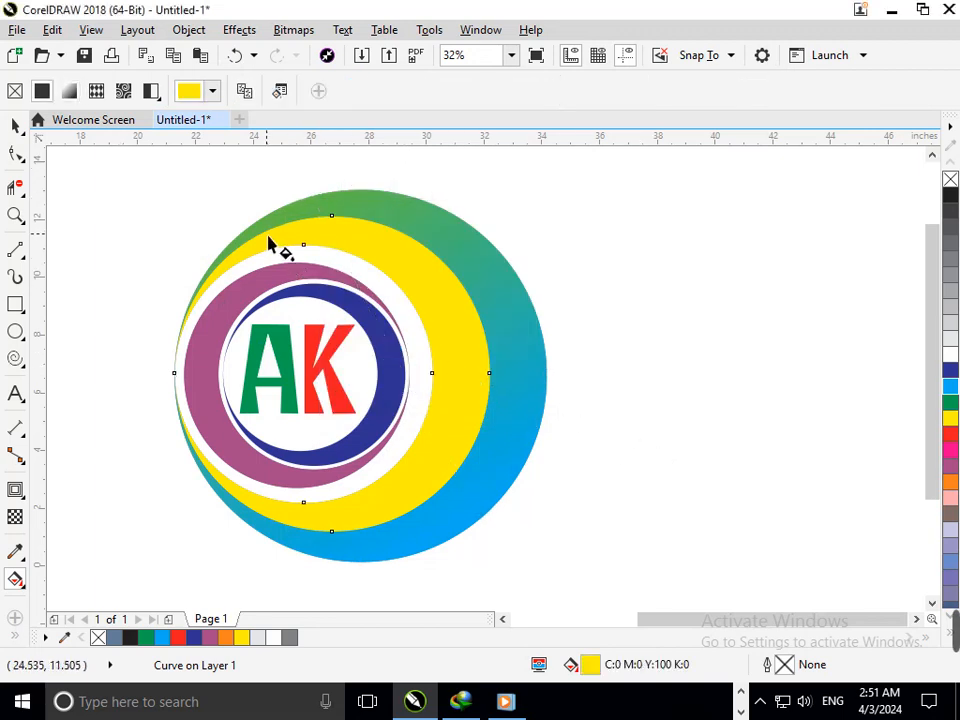
drag(247, 240, 432, 493)
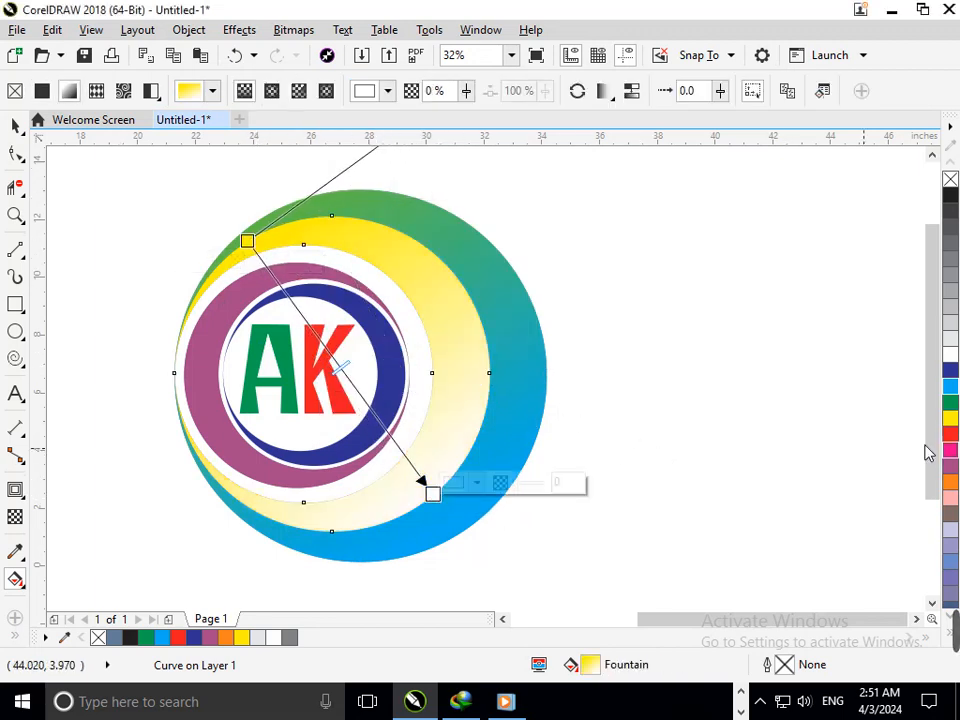
click(951, 431)
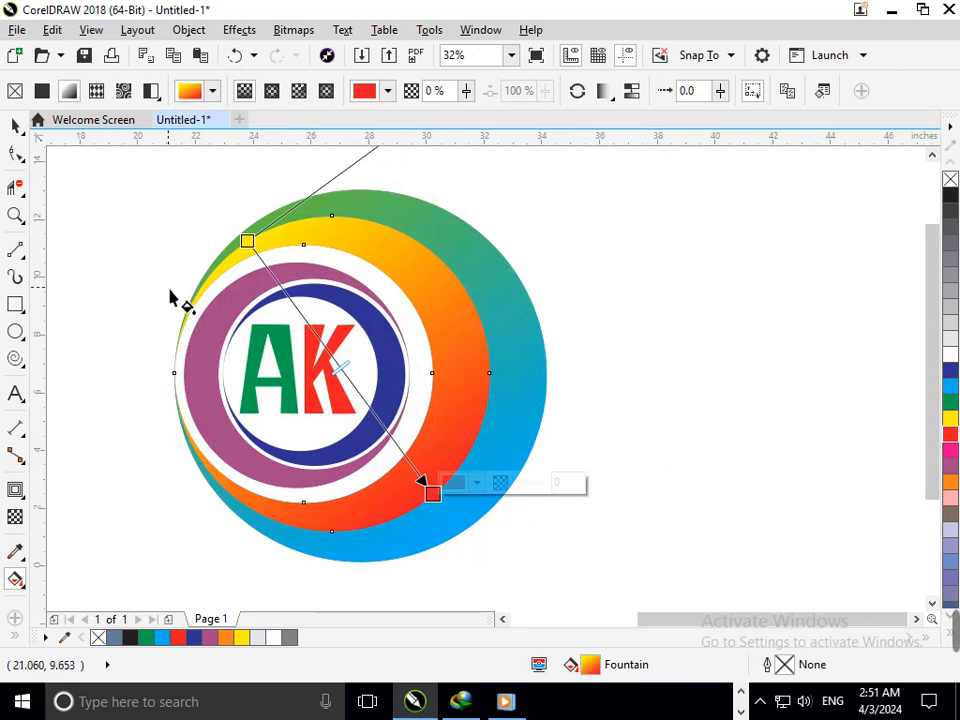
Change the start colour of the yellow-to-red crescent's fountain fill to black and deselect the crescent.
click(248, 241)
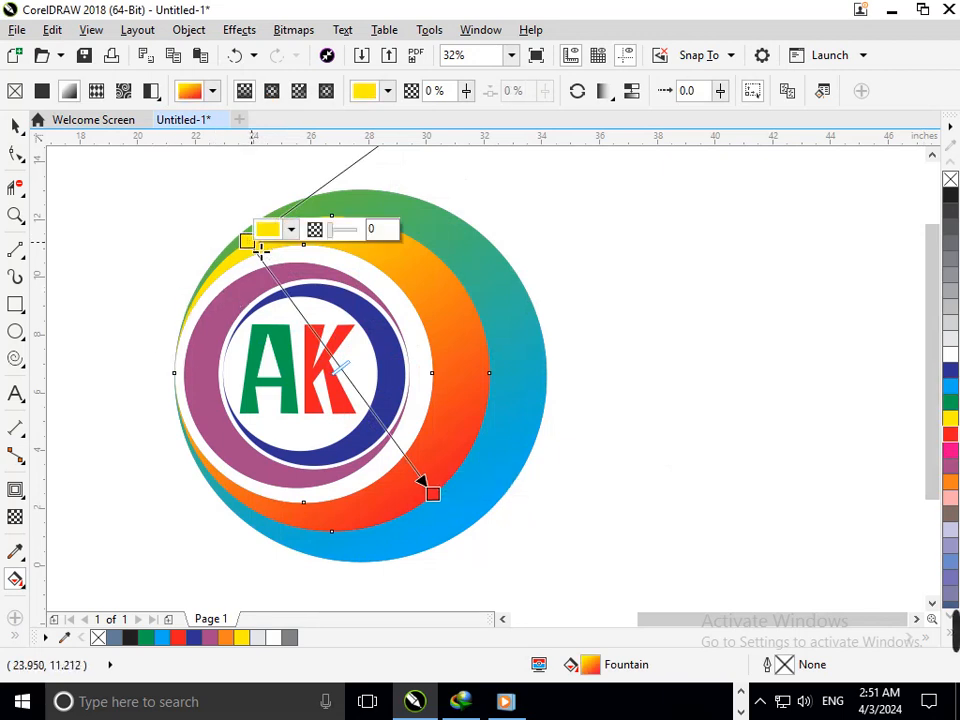
click(955, 236)
click(949, 202)
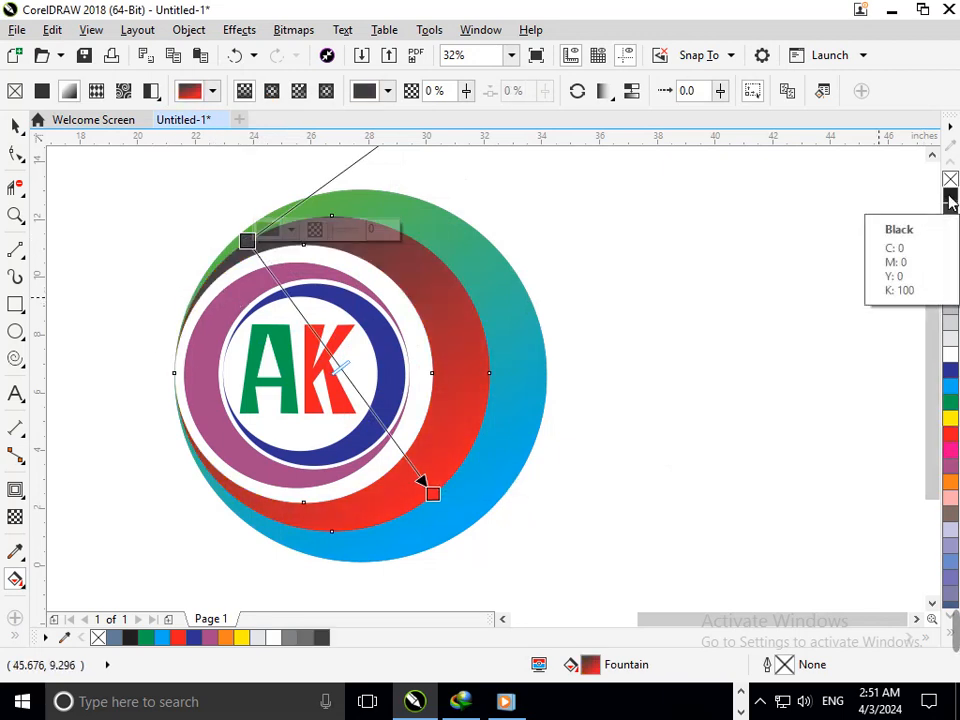
click(951, 200)
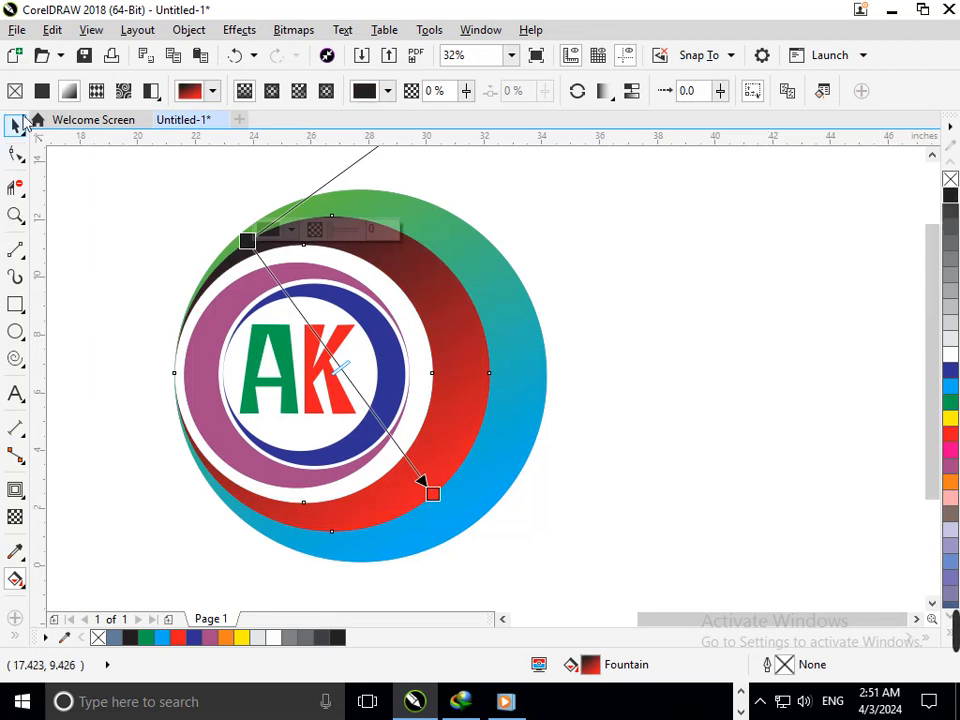
click(16, 124)
click(79, 219)
Copy only the fill property from the black-to-red crescent onto the outer green-to-blue crescent.
drag(484, 280, 646, 265)
key(ctrl+z)
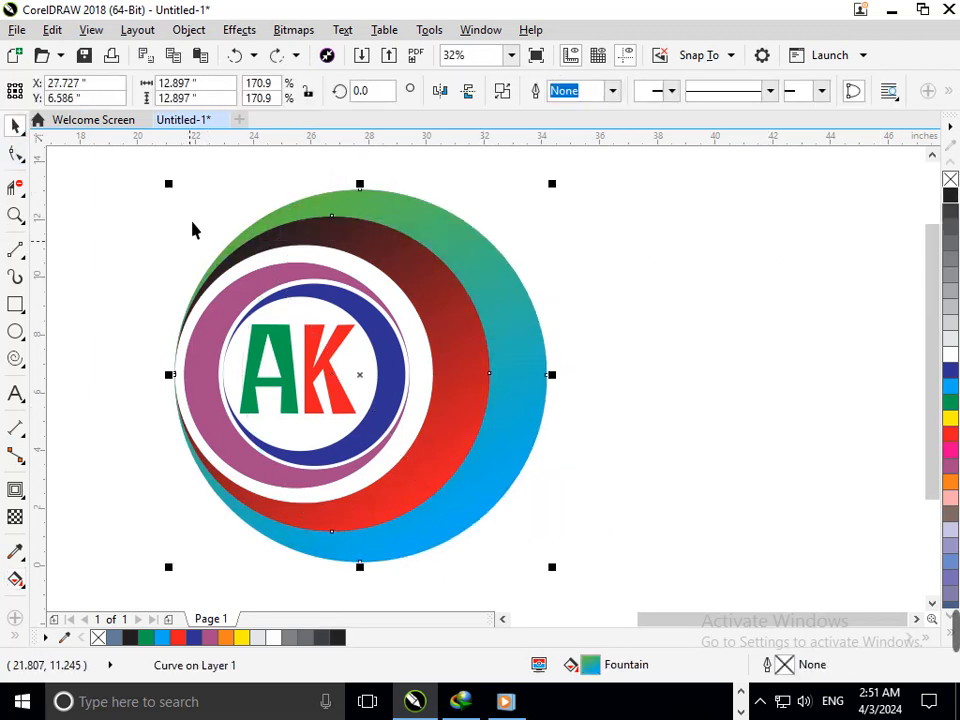
click(189, 30)
mouse_move(52, 30)
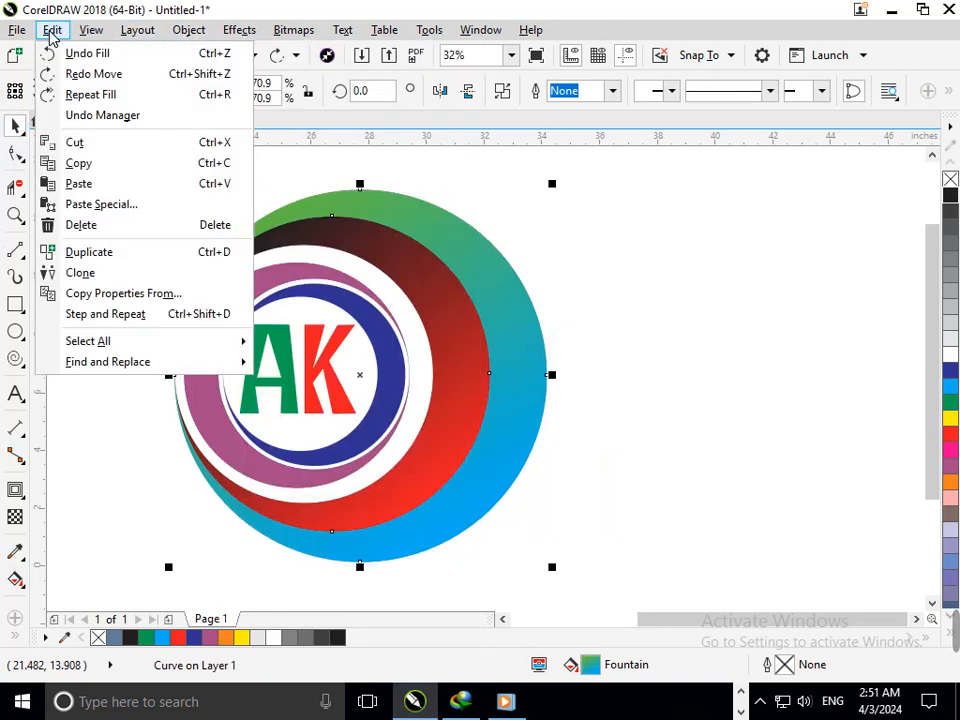
click(115, 294)
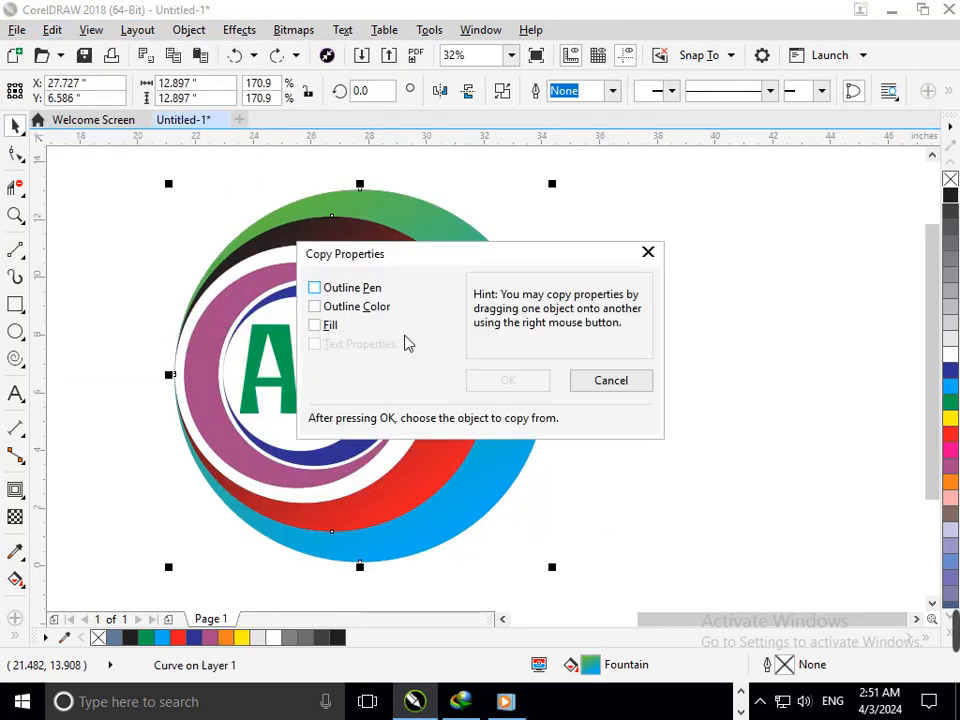
click(337, 330)
click(522, 385)
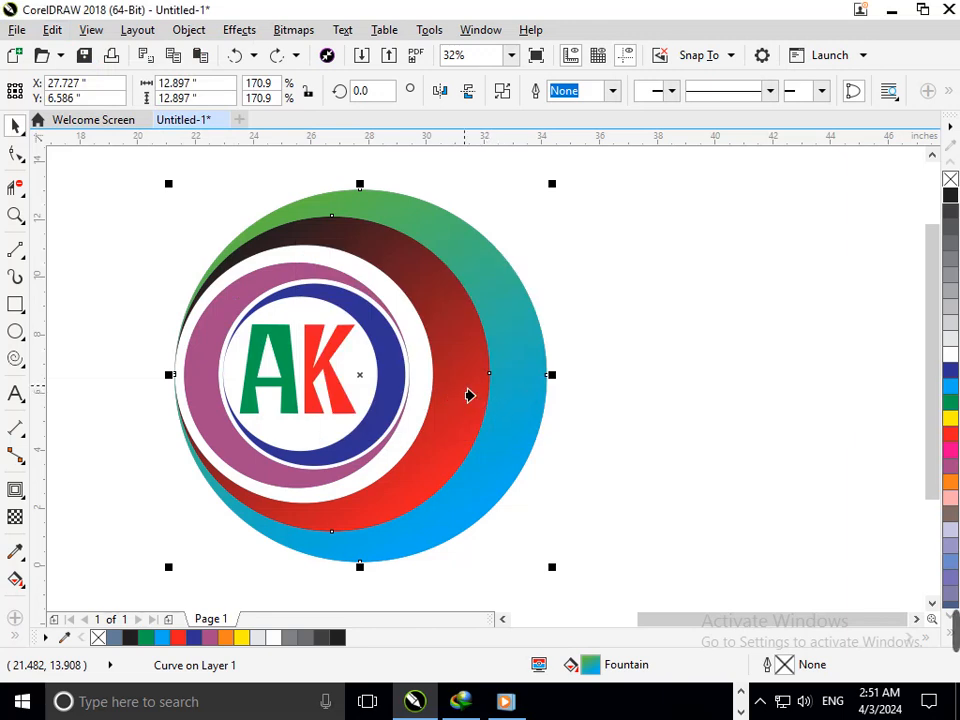
click(466, 388)
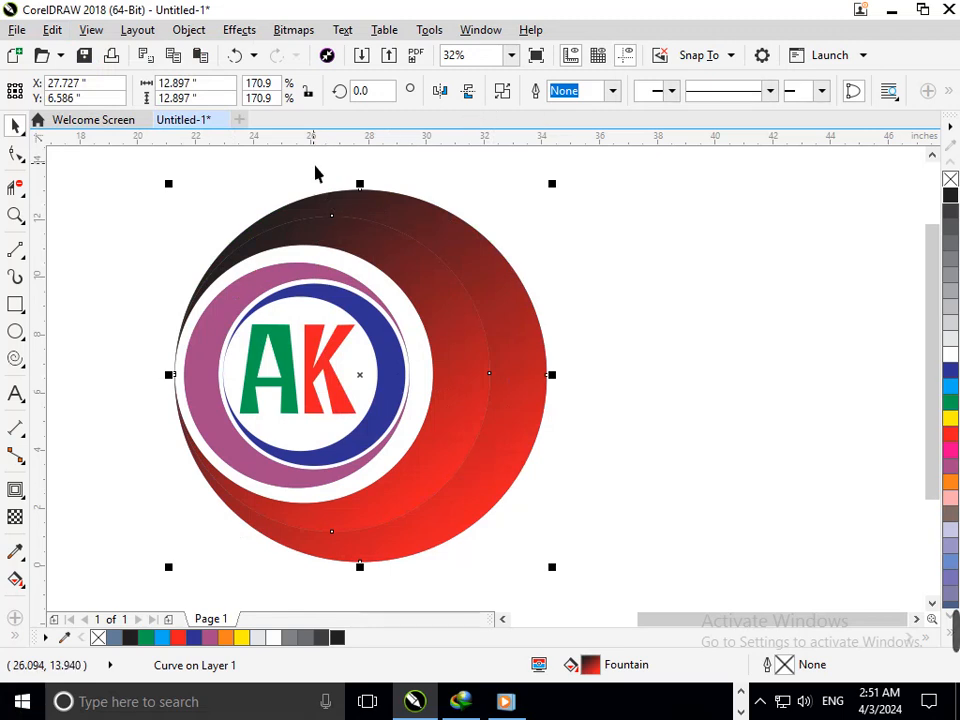
Reverse the outer crescent's fountain fill so it runs from red at the upper left to black at the lower right.
click(15, 580)
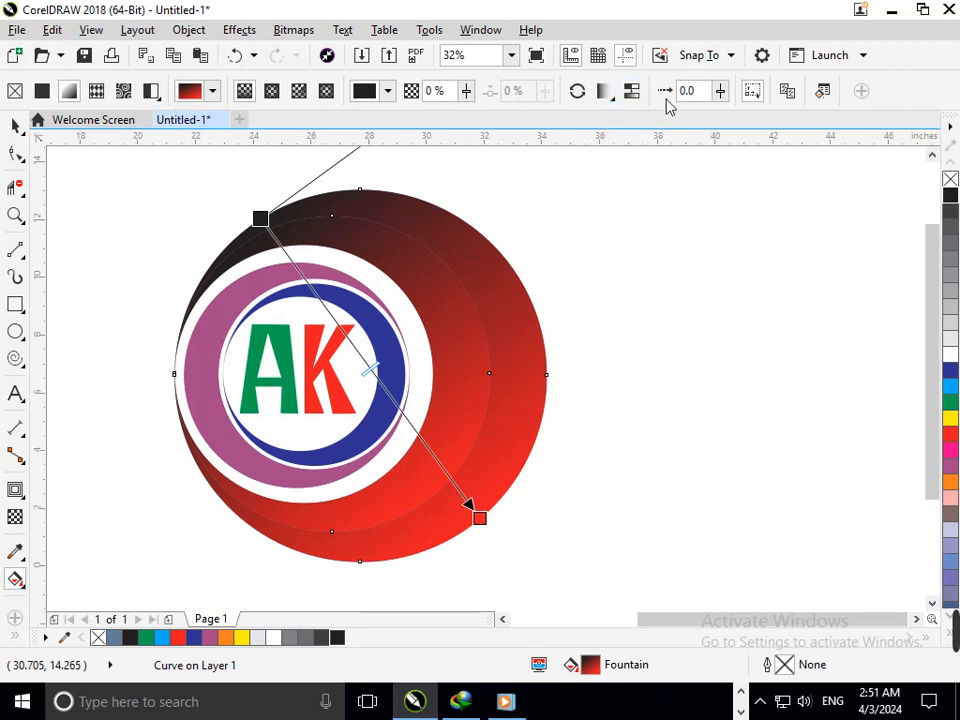
click(587, 97)
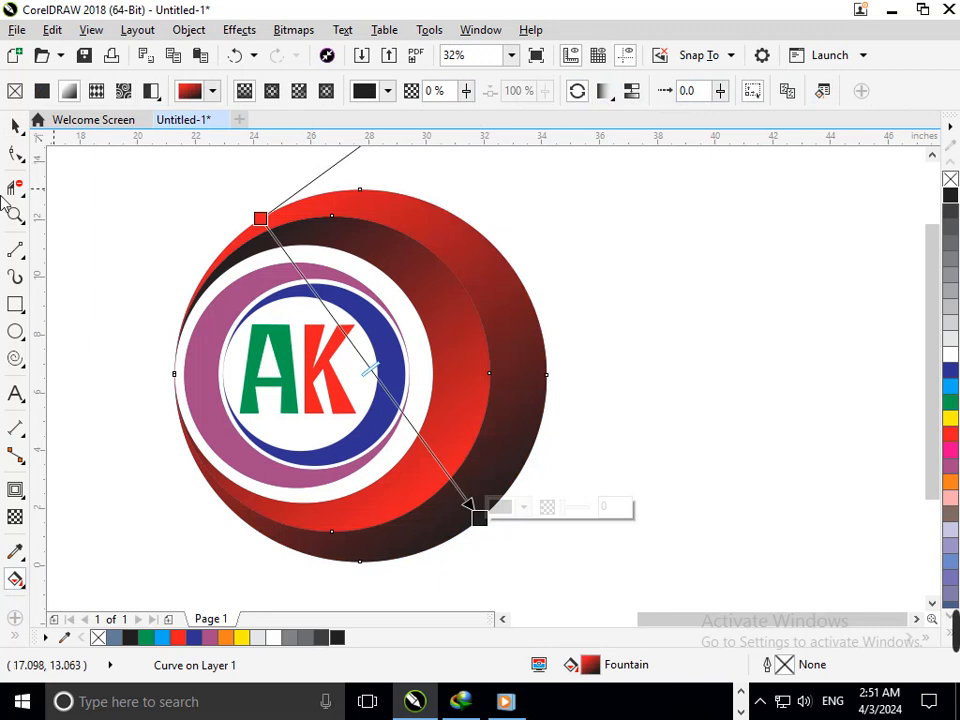
click(15, 125)
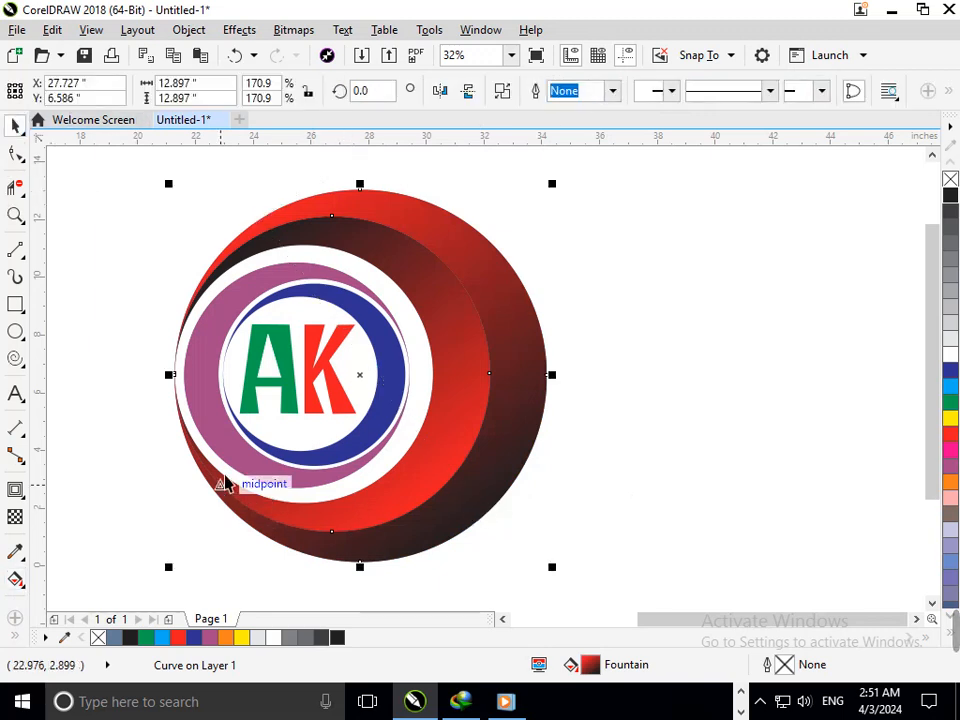
Fill the purple crescent with yellow, keeping it in its original position.
click(141, 452)
drag(226, 432, 166, 434)
key(ctrl+z)
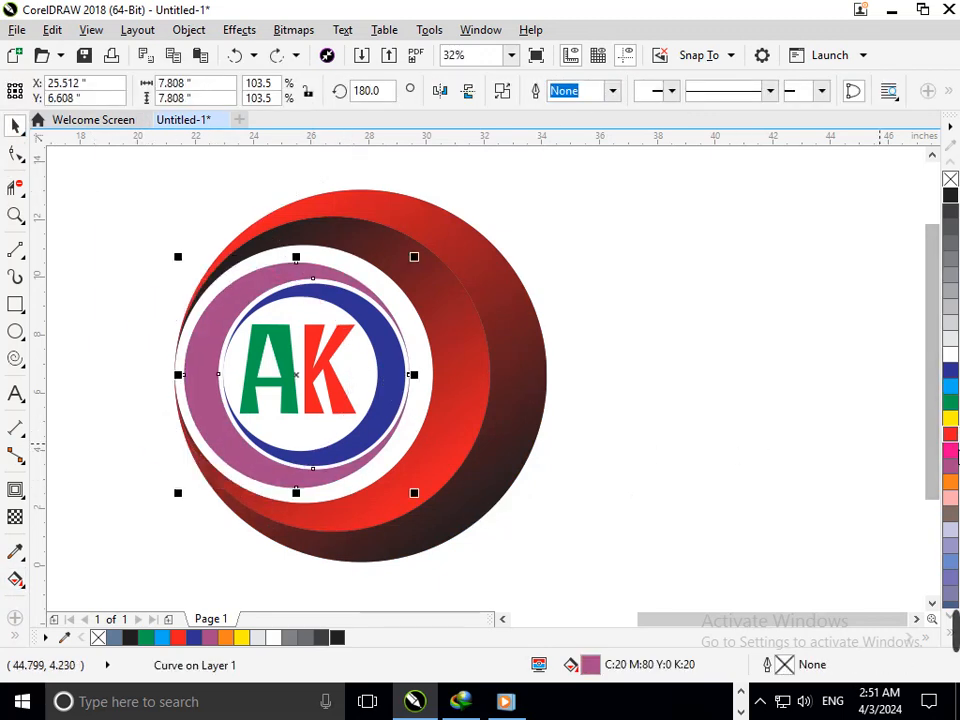
click(950, 418)
click(390, 478)
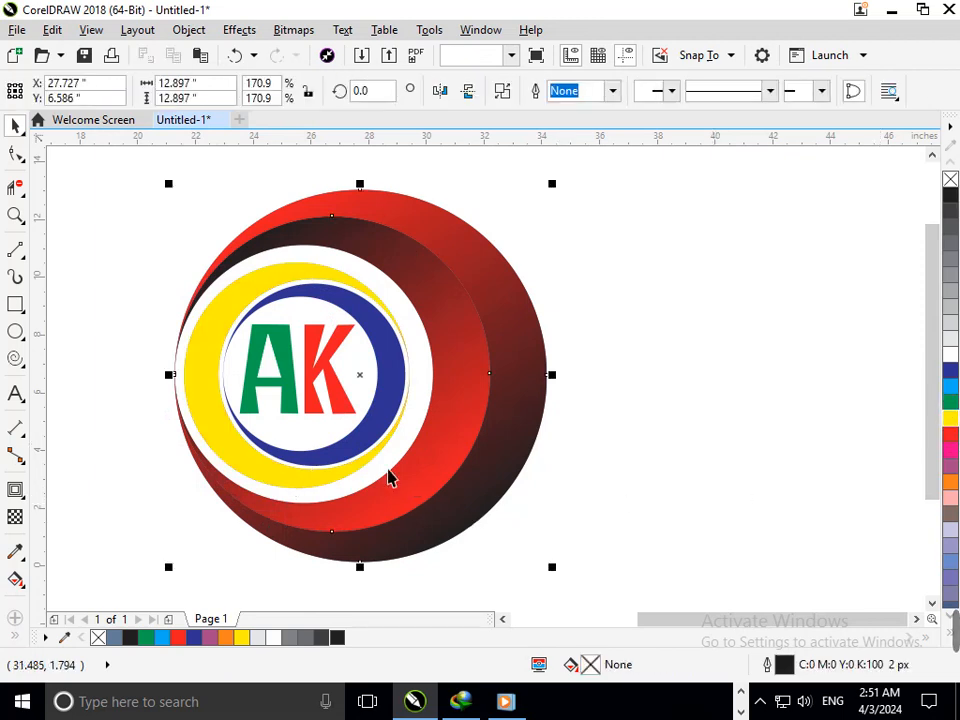
Fill the blue crescent around the AK lettering with green, keeping it in its original position.
key(F3)
click(622, 458)
key(F2)
drag(313, 258, 656, 552)
drag(420, 398, 380, 480)
key(ctrl+z)
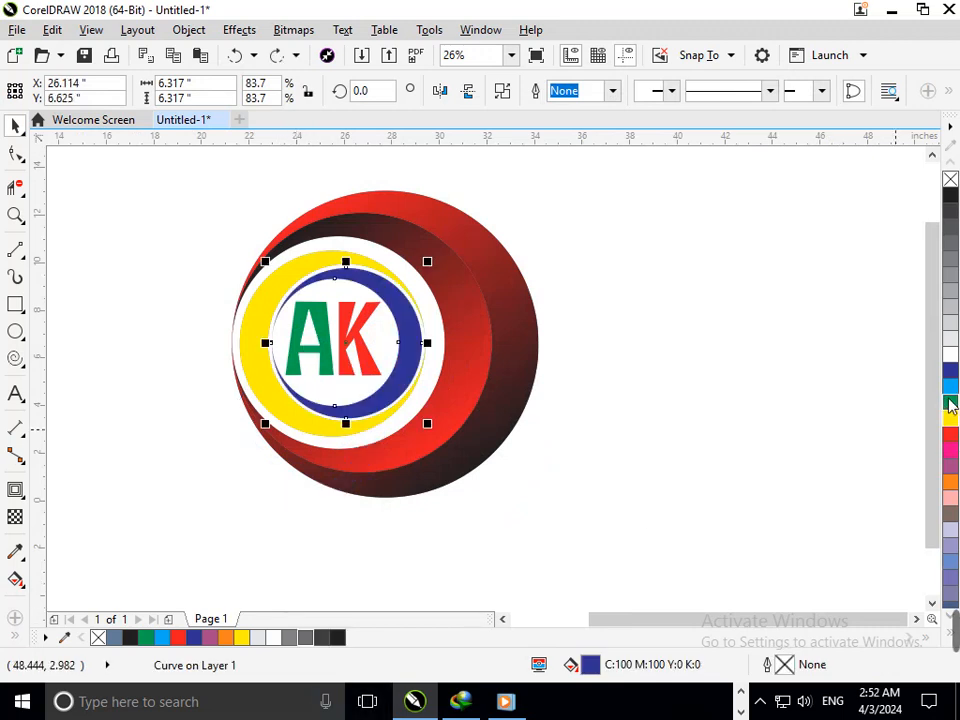
click(950, 404)
key(Escape)
Group all the crescents and lettering of the logo into one object and select the group.
scroll(397, 386, down, 2)
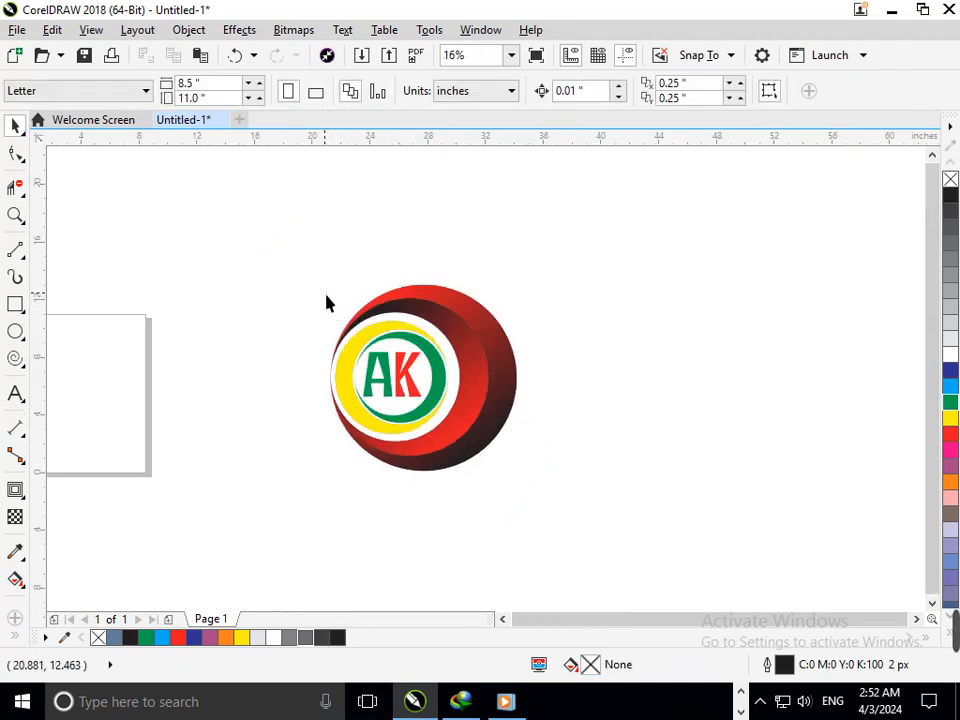
drag(298, 278, 606, 561)
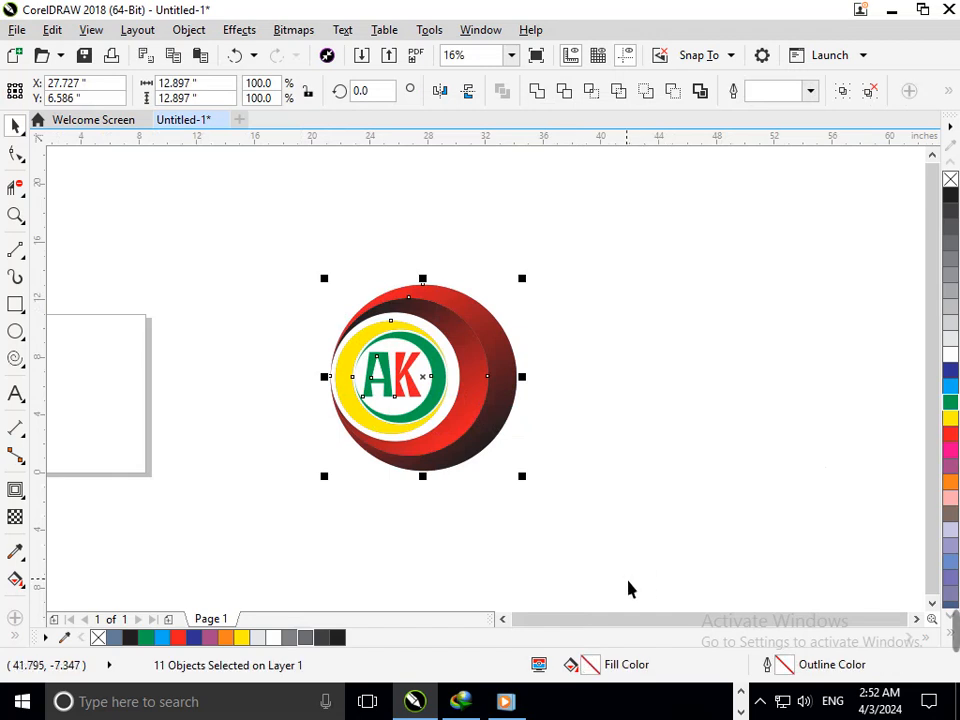
key(ctrl+g)
key(Escape)
click(476, 452)
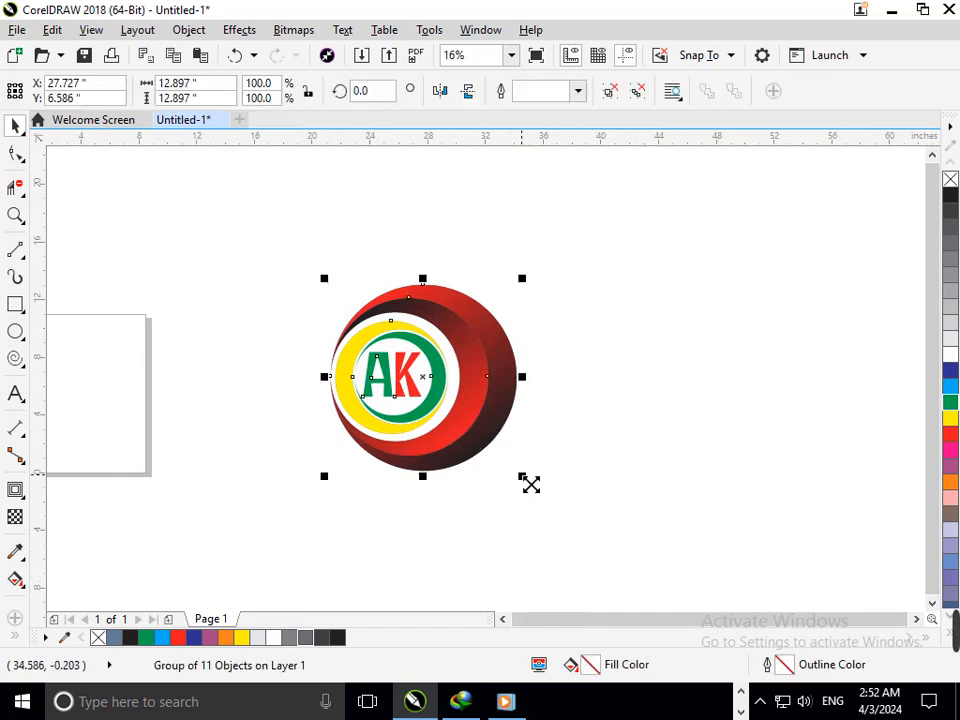
Enlarge the grouped logo proportionally to about 21.2 inches and move it farther to the right of the page.
drag(531, 484, 600, 548)
drag(491, 470, 805, 556)
click(810, 481)
Shrink the grouped logo slightly and proportionally about its centre, leaving it deselected.
click(470, 524)
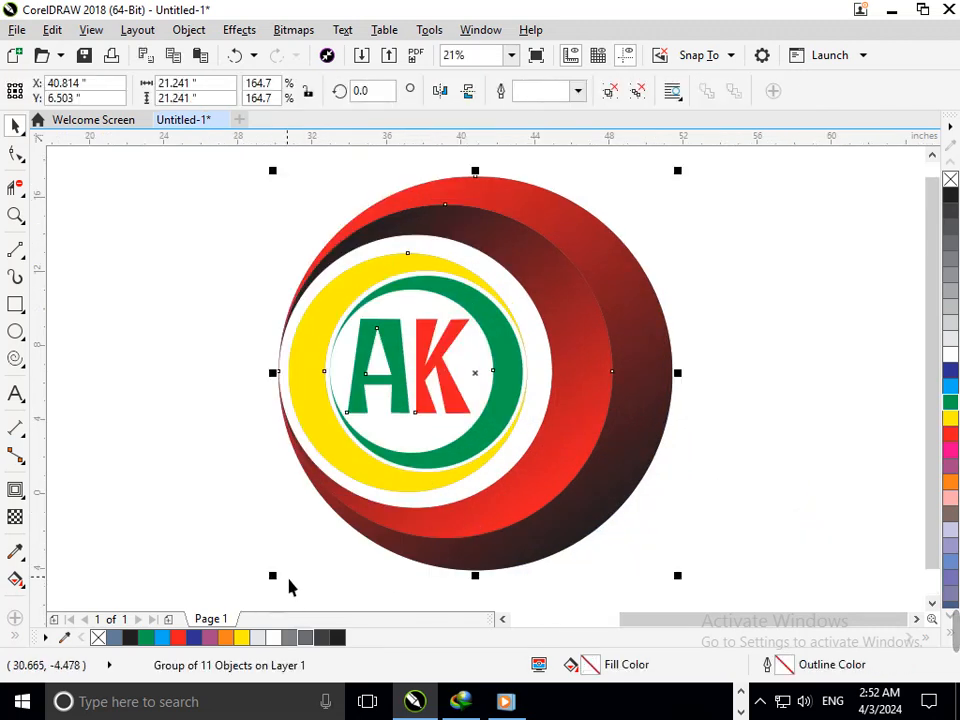
drag(288, 580, 316, 561)
click(113, 606)
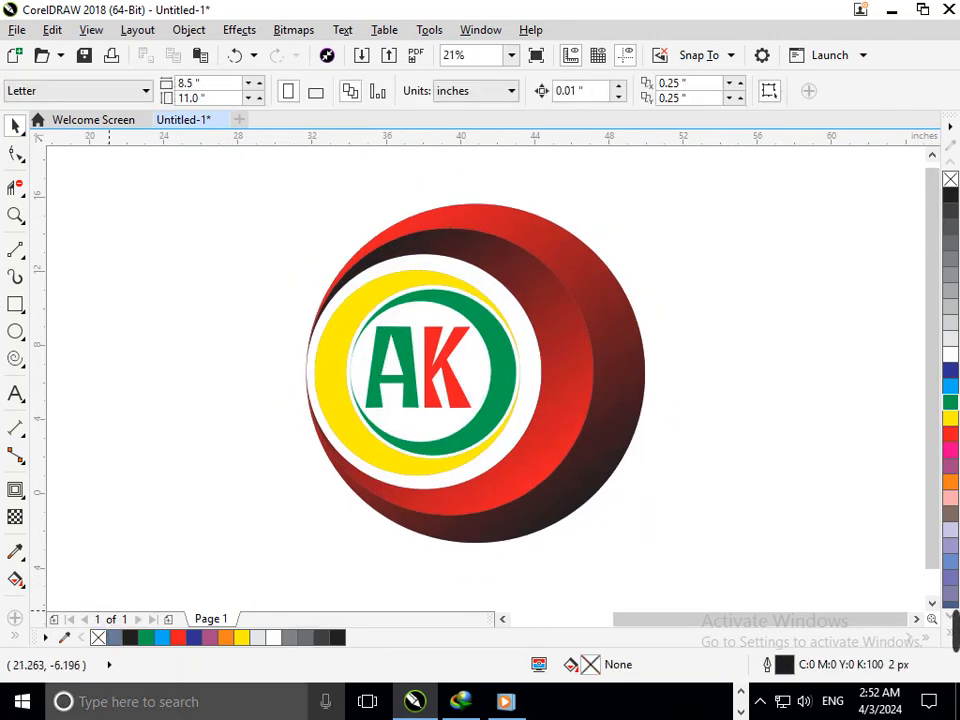